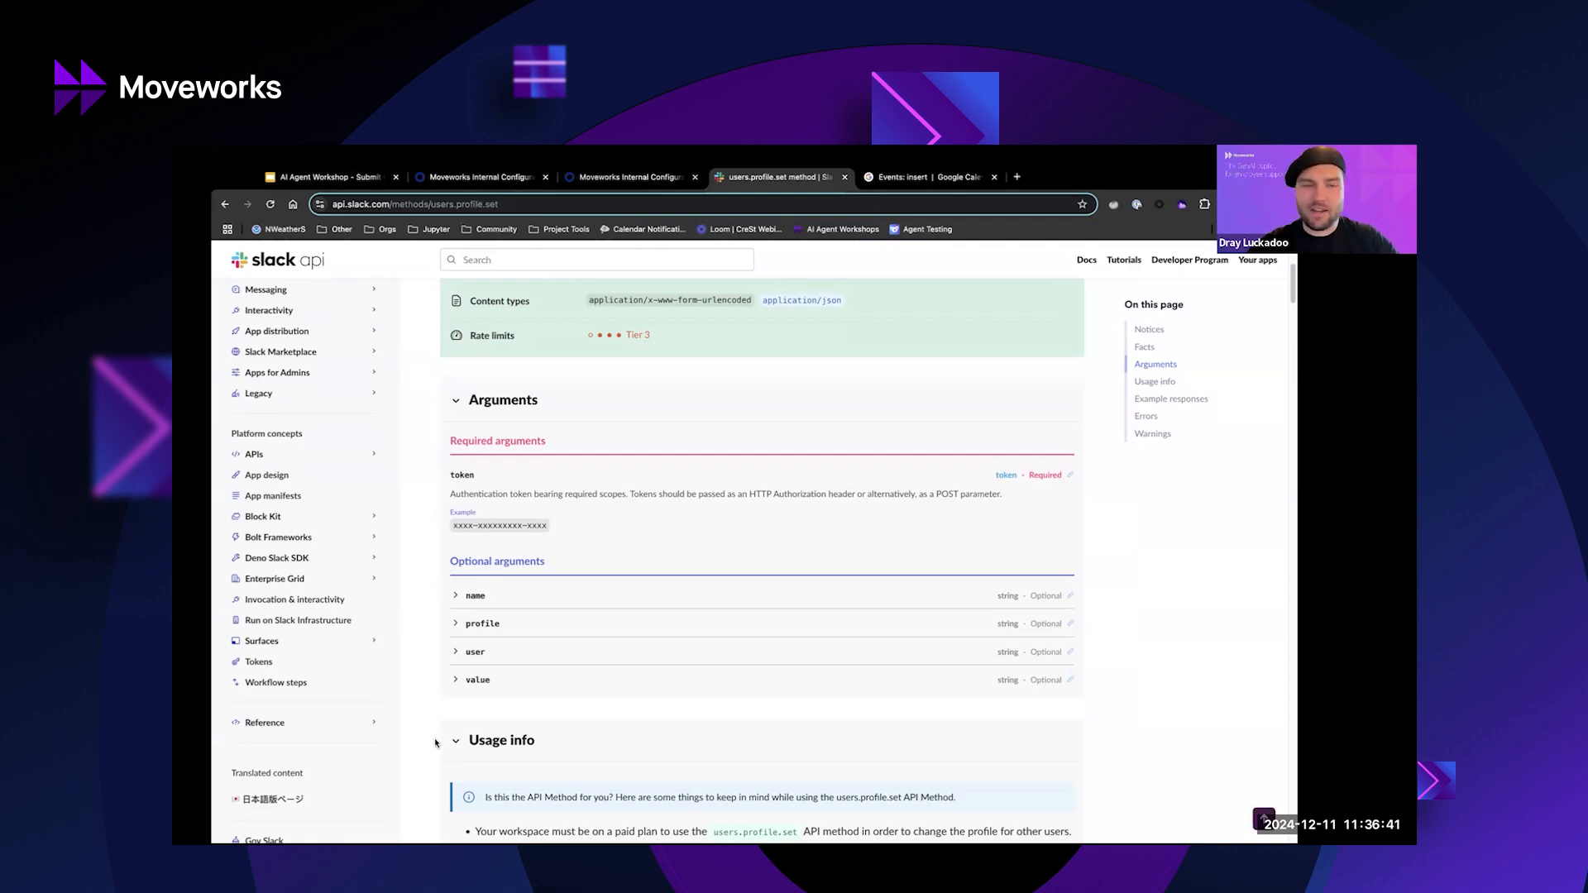
Find and highlight the status_emoji, status_text and status_expiration fields in the Slack profile docs.
scroll(481, 692, "down", 15)
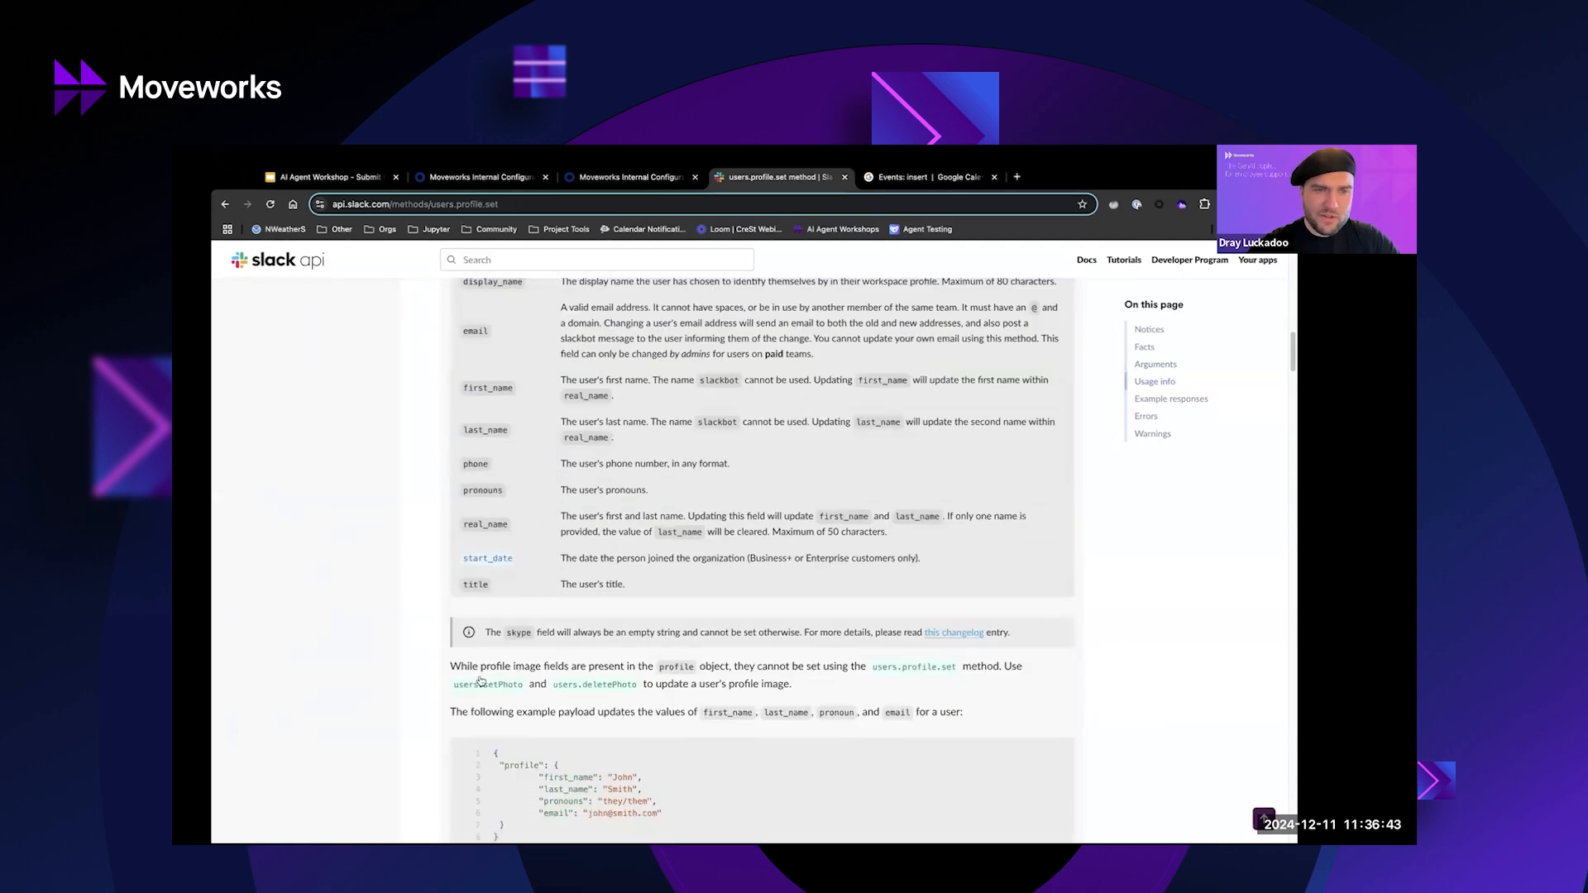
scroll(437, 602, "down", 8)
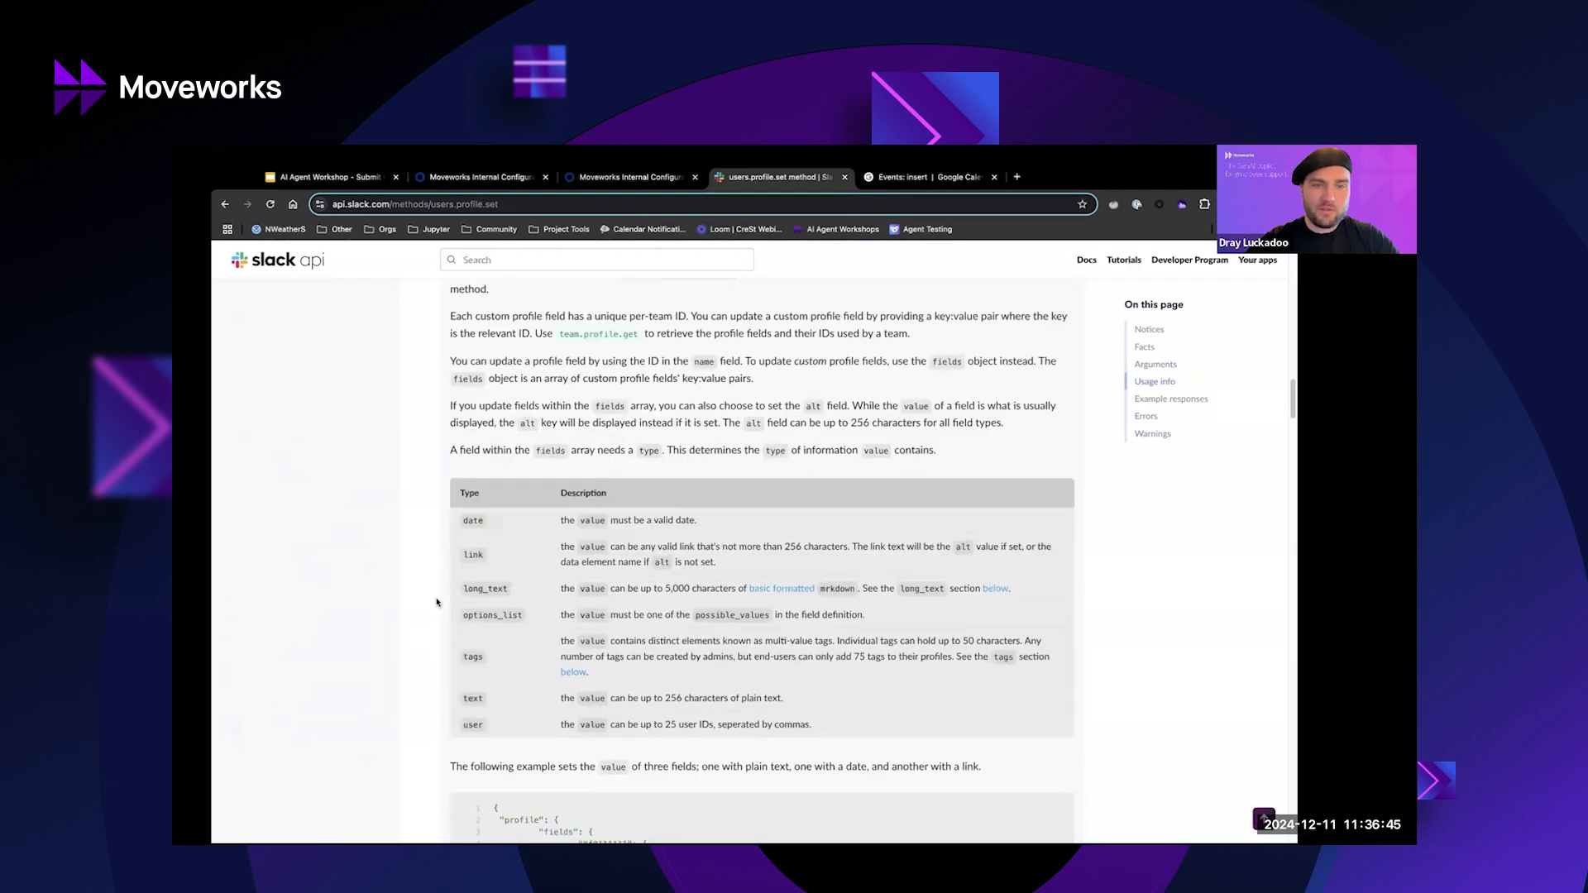
key("ctrl+f")
type("custom")
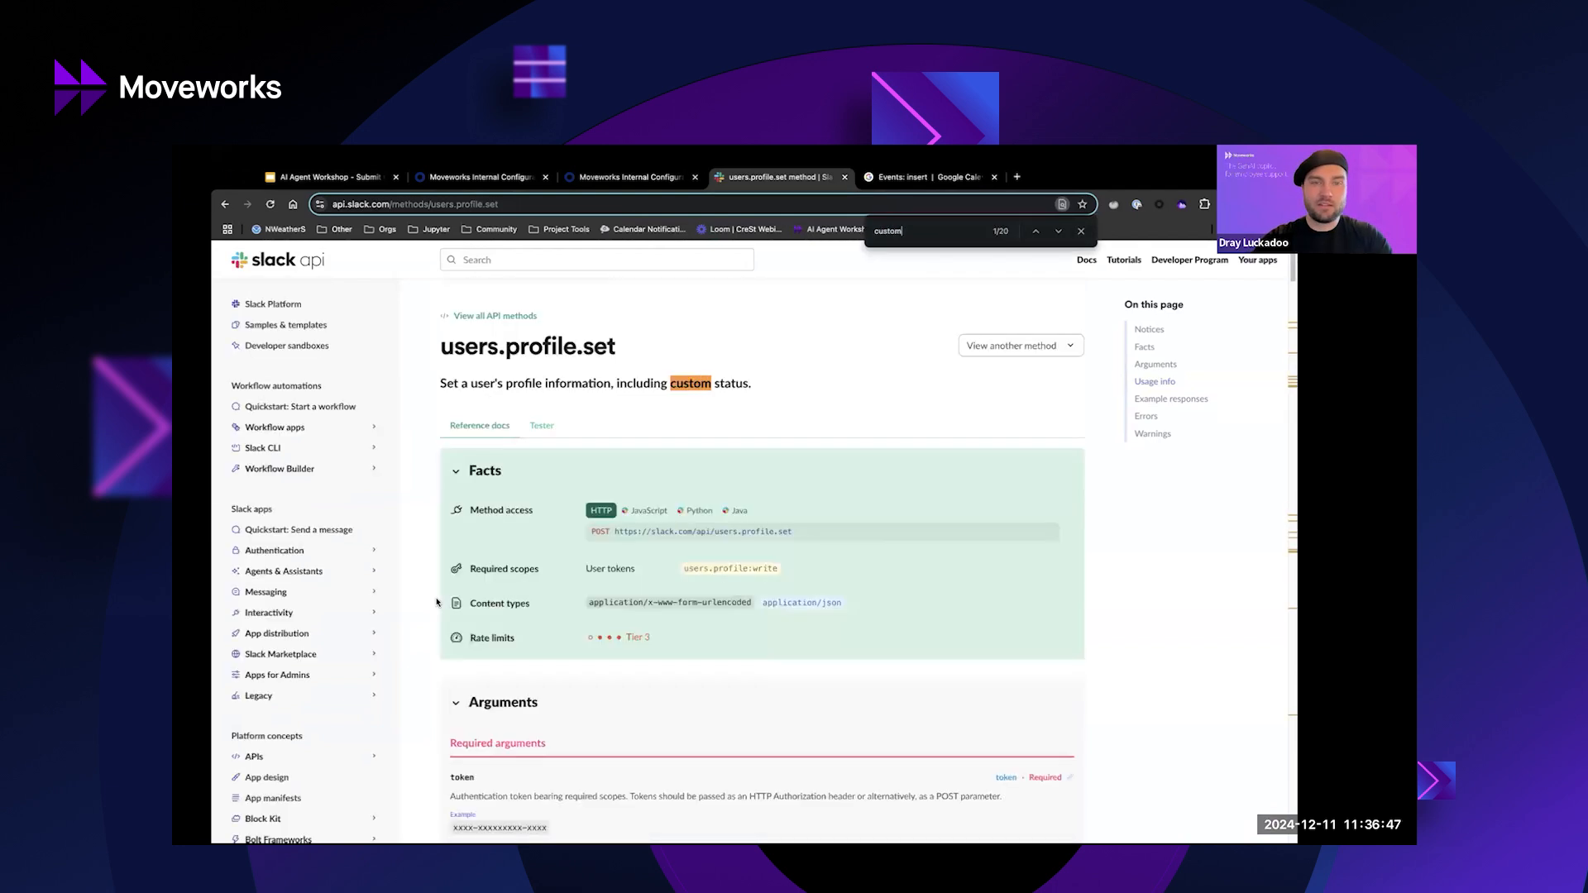
key("Return")
key("Return")
key("Return")
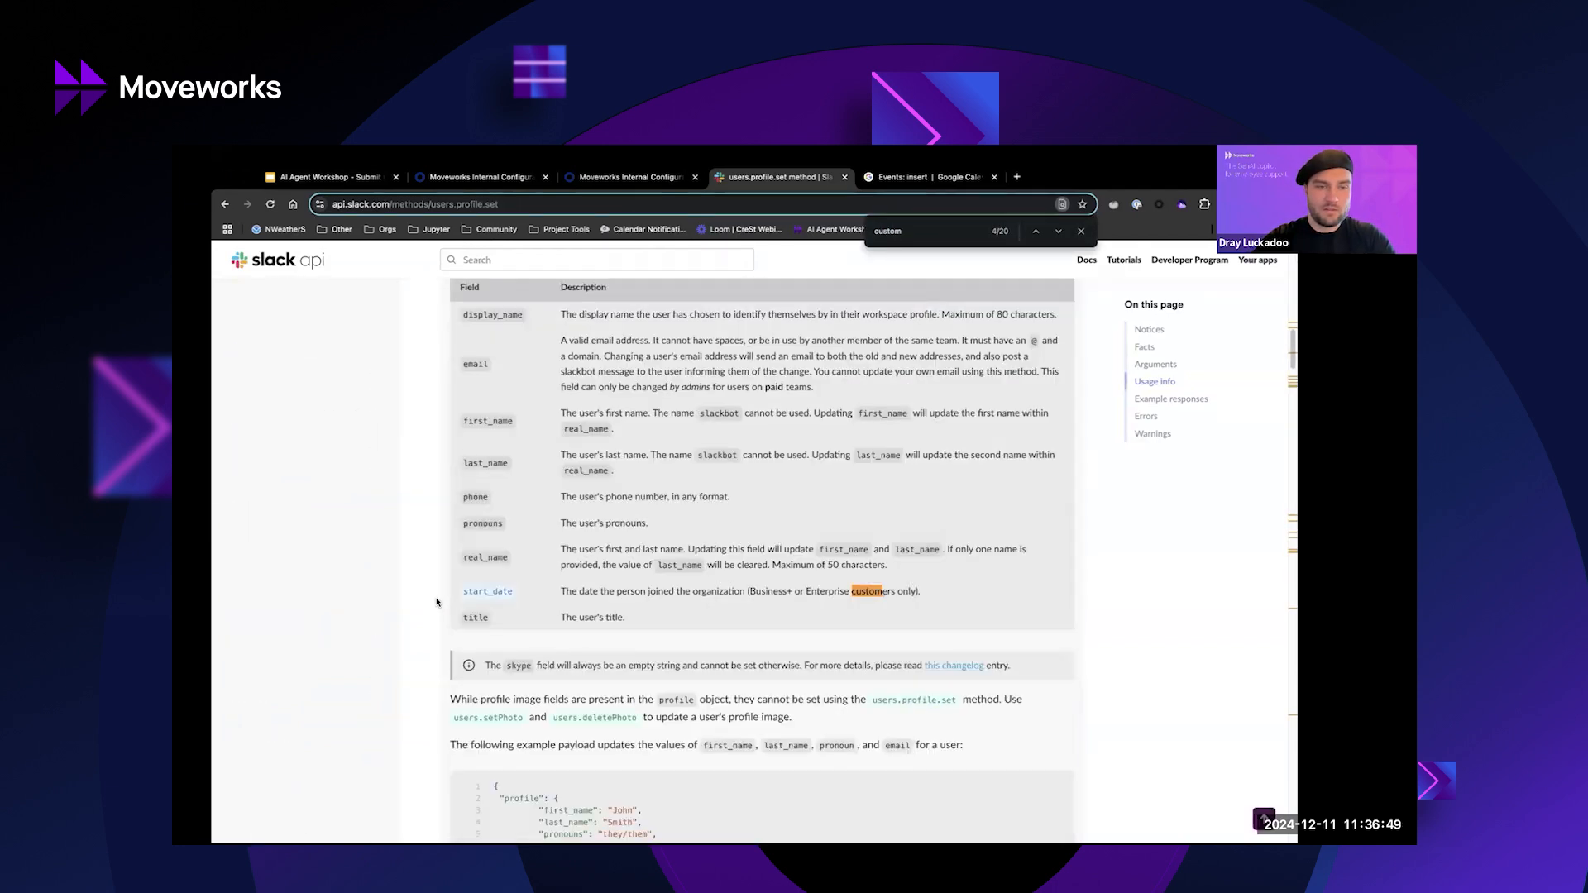
key("Return")
type("emoji")
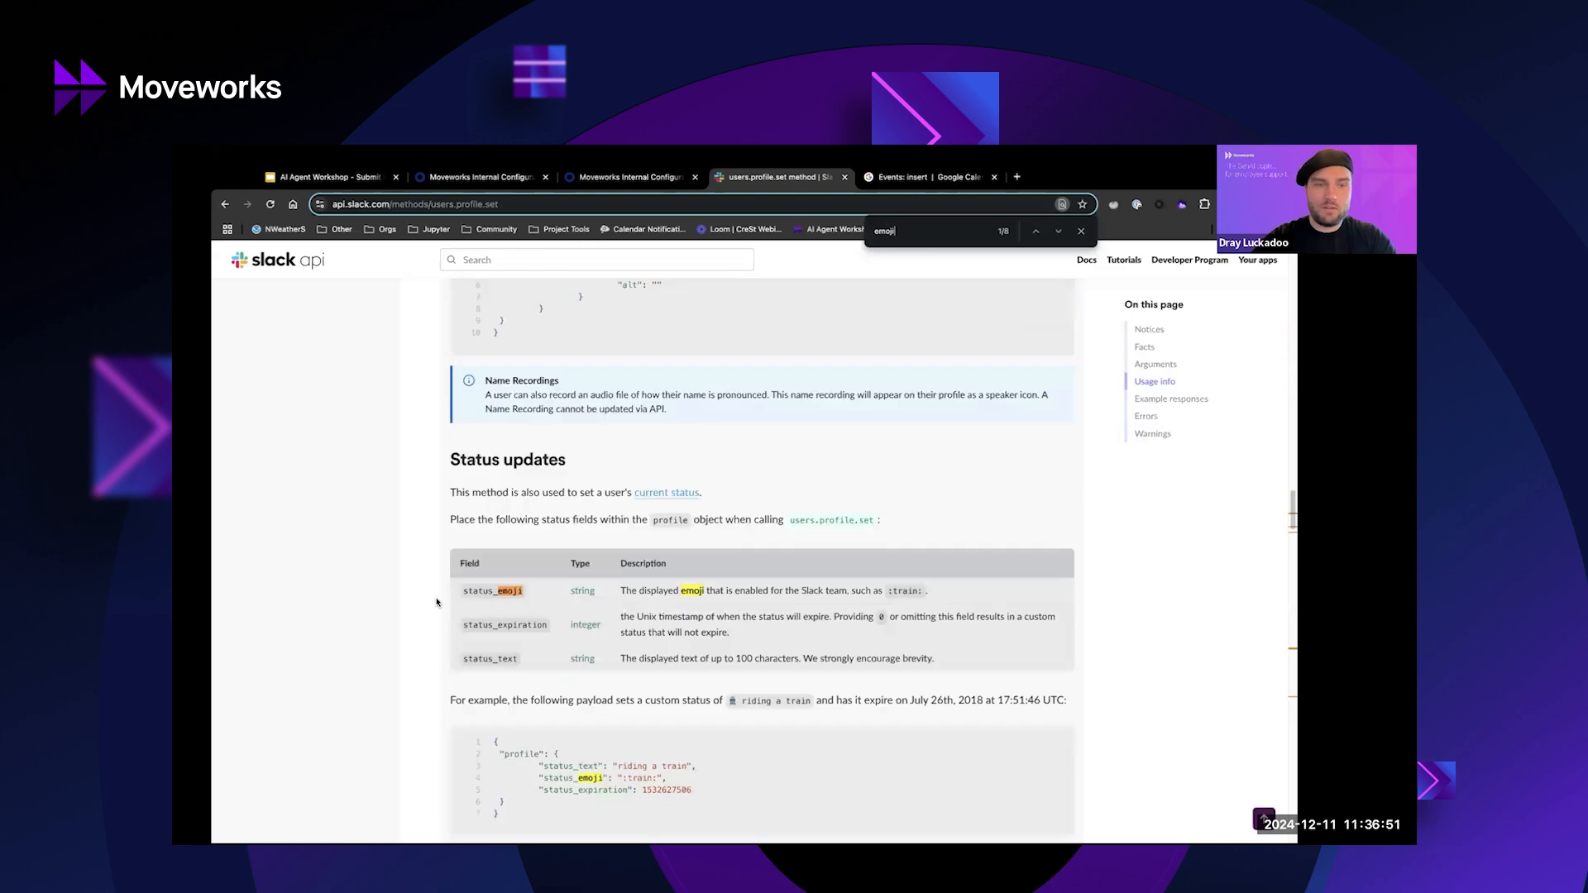
double_click(474, 591)
double_click(476, 658)
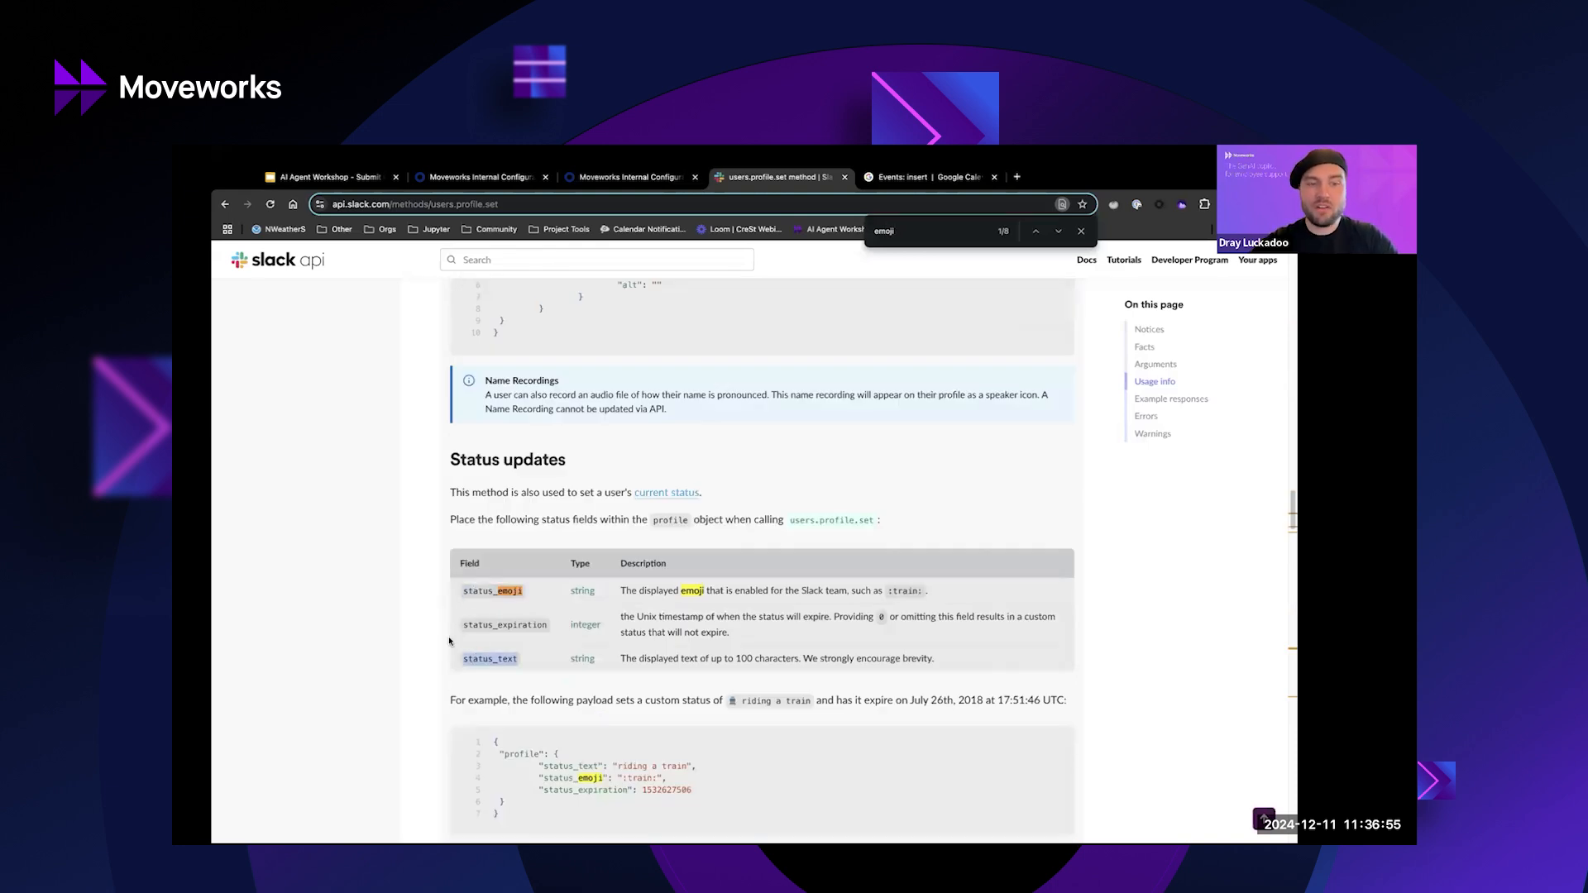
double_click(492, 625)
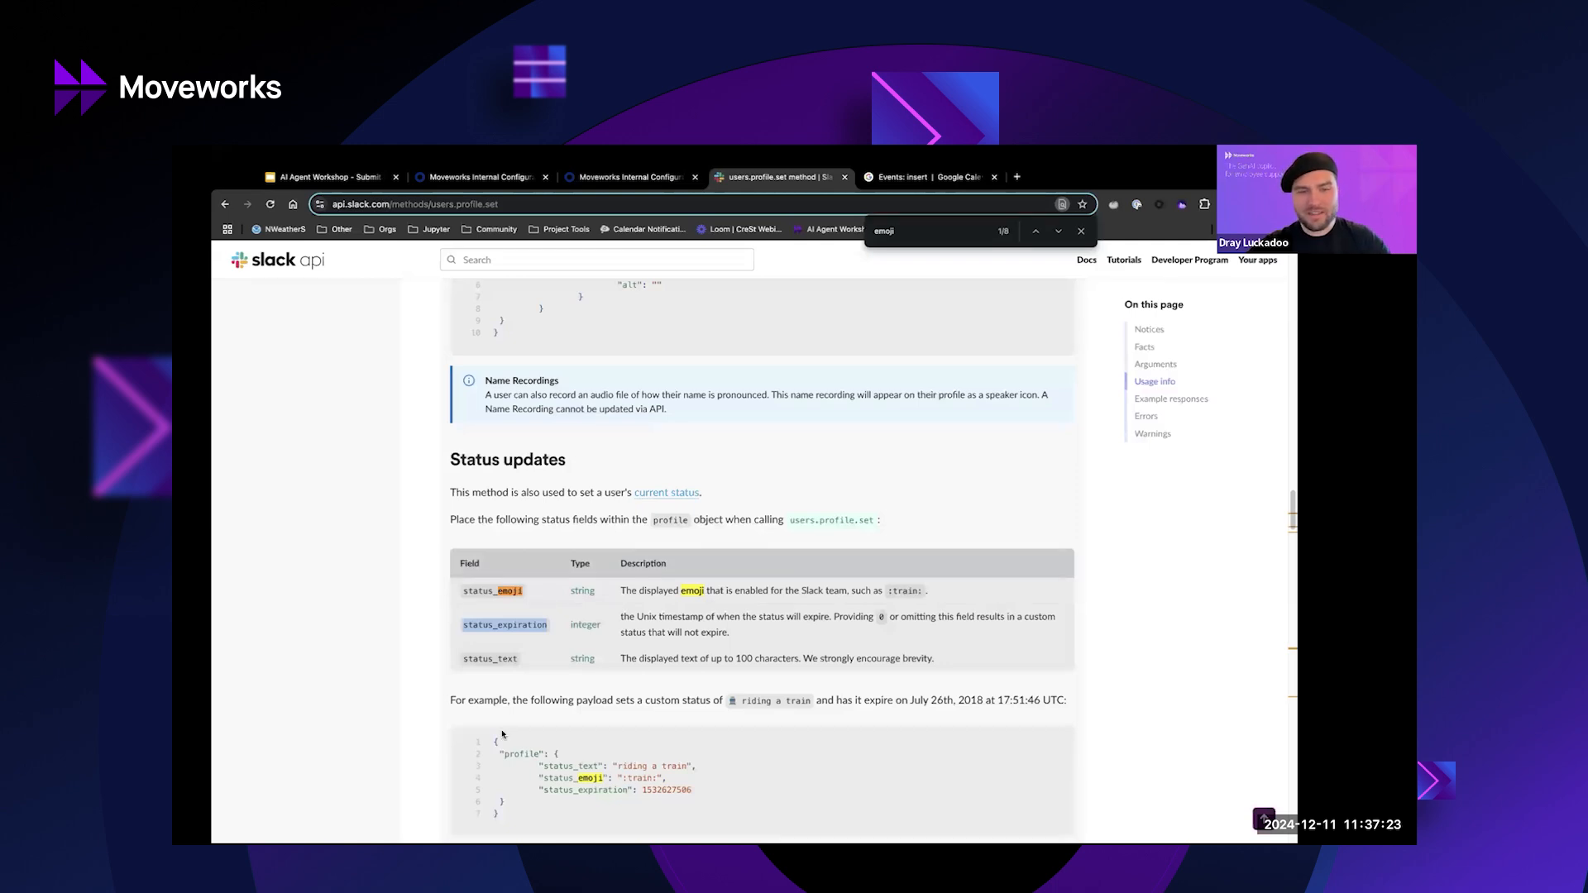
Highlight the status fields in the example payload, then go to the Calendar Events: insert reference.
scroll(502, 734, "down", 2)
left_click_drag(494, 582, 654, 685)
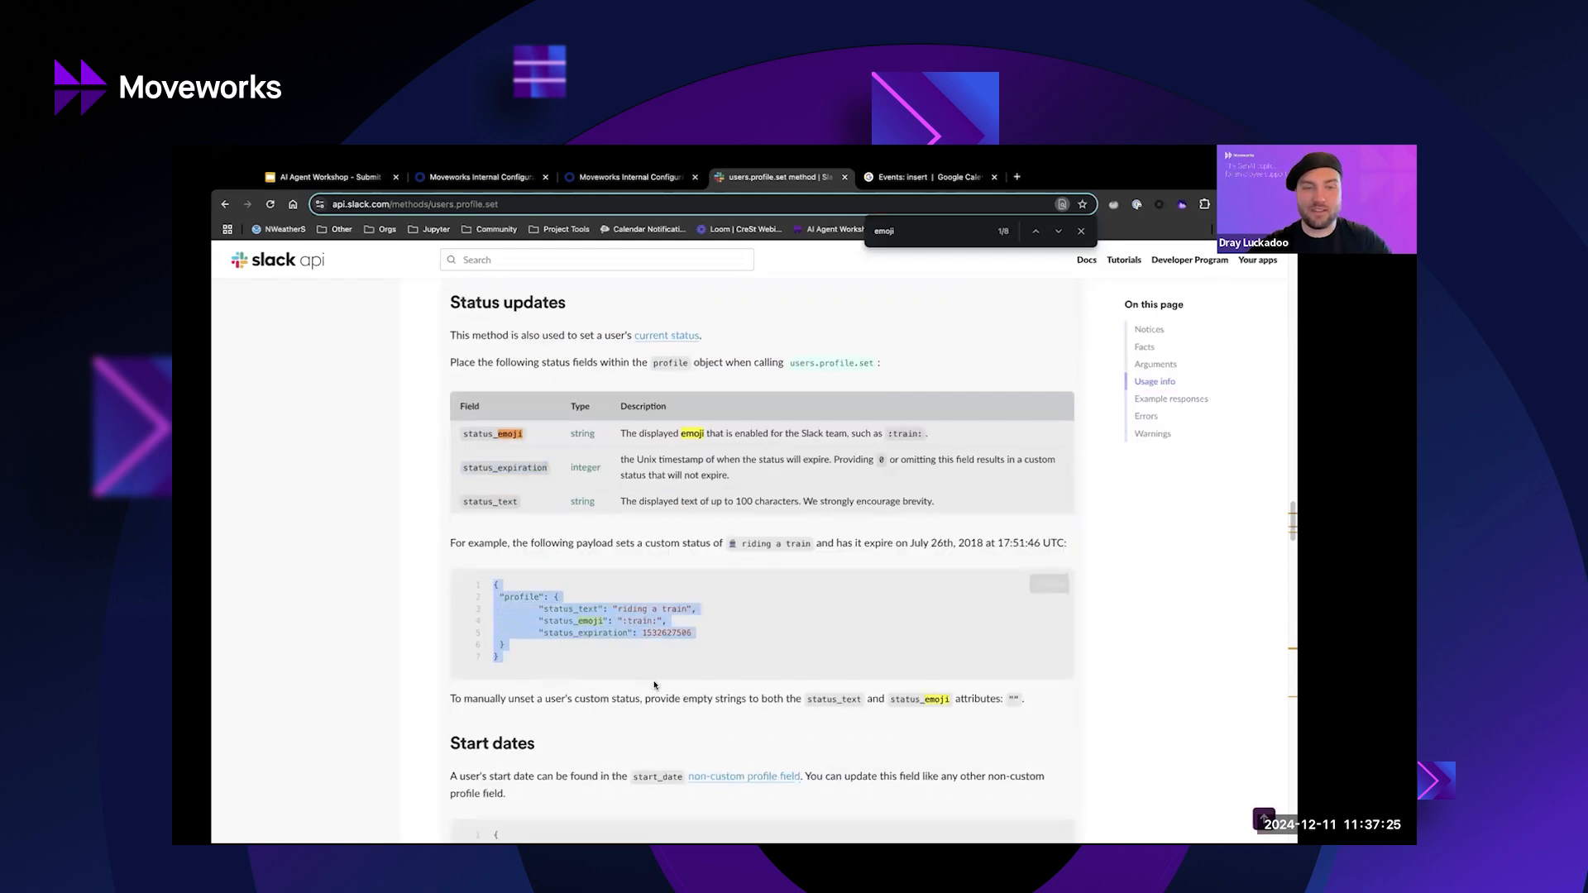
left_click(504, 659)
left_click_drag(504, 659, 487, 578)
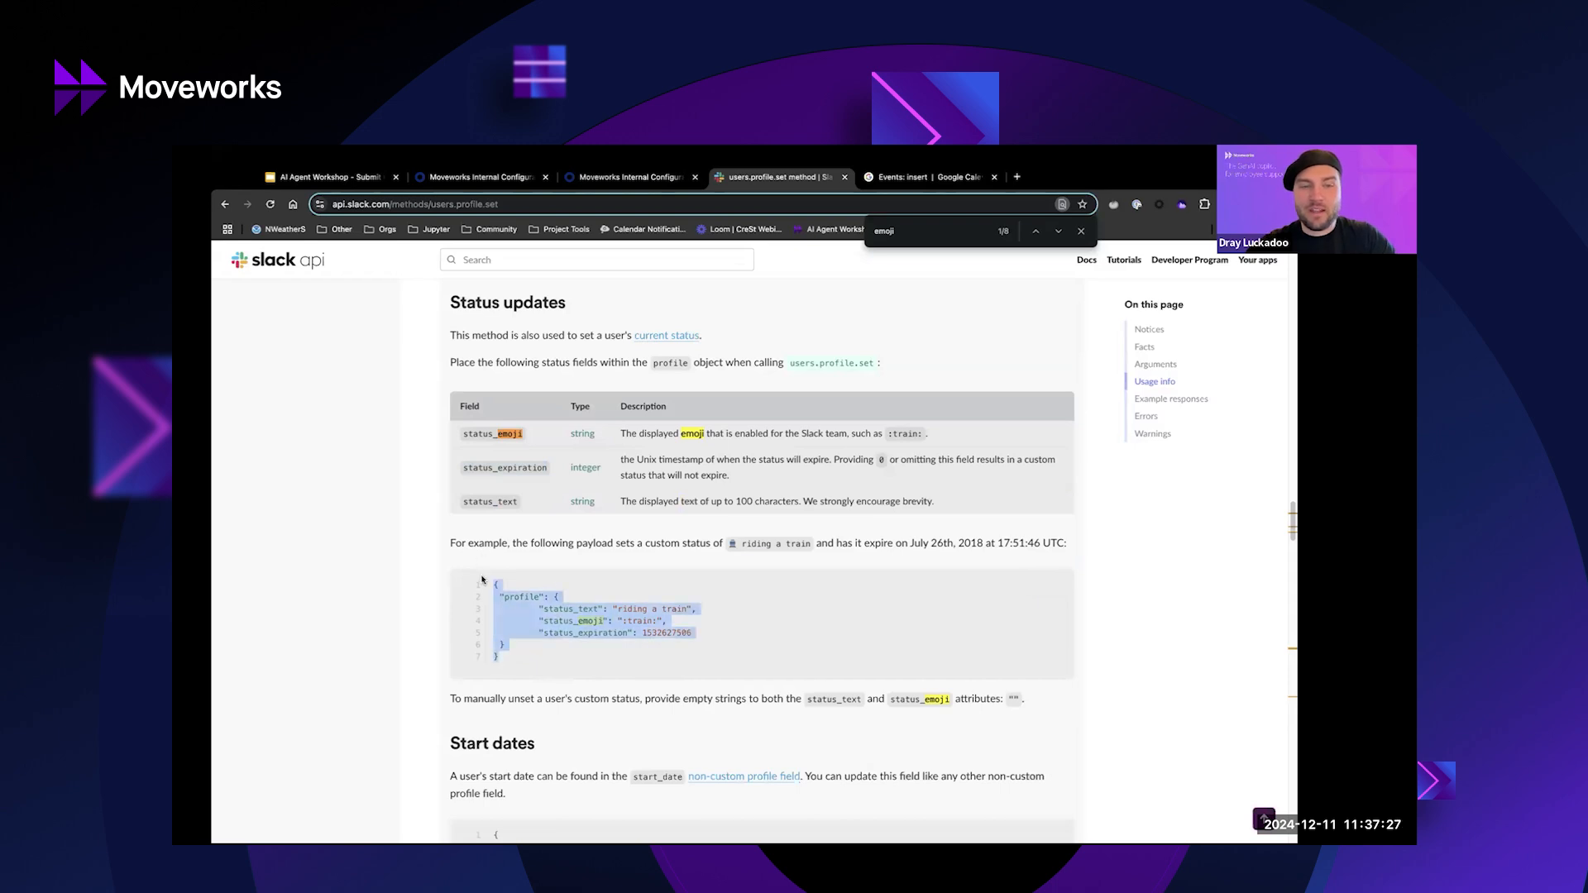
double_click(589, 633)
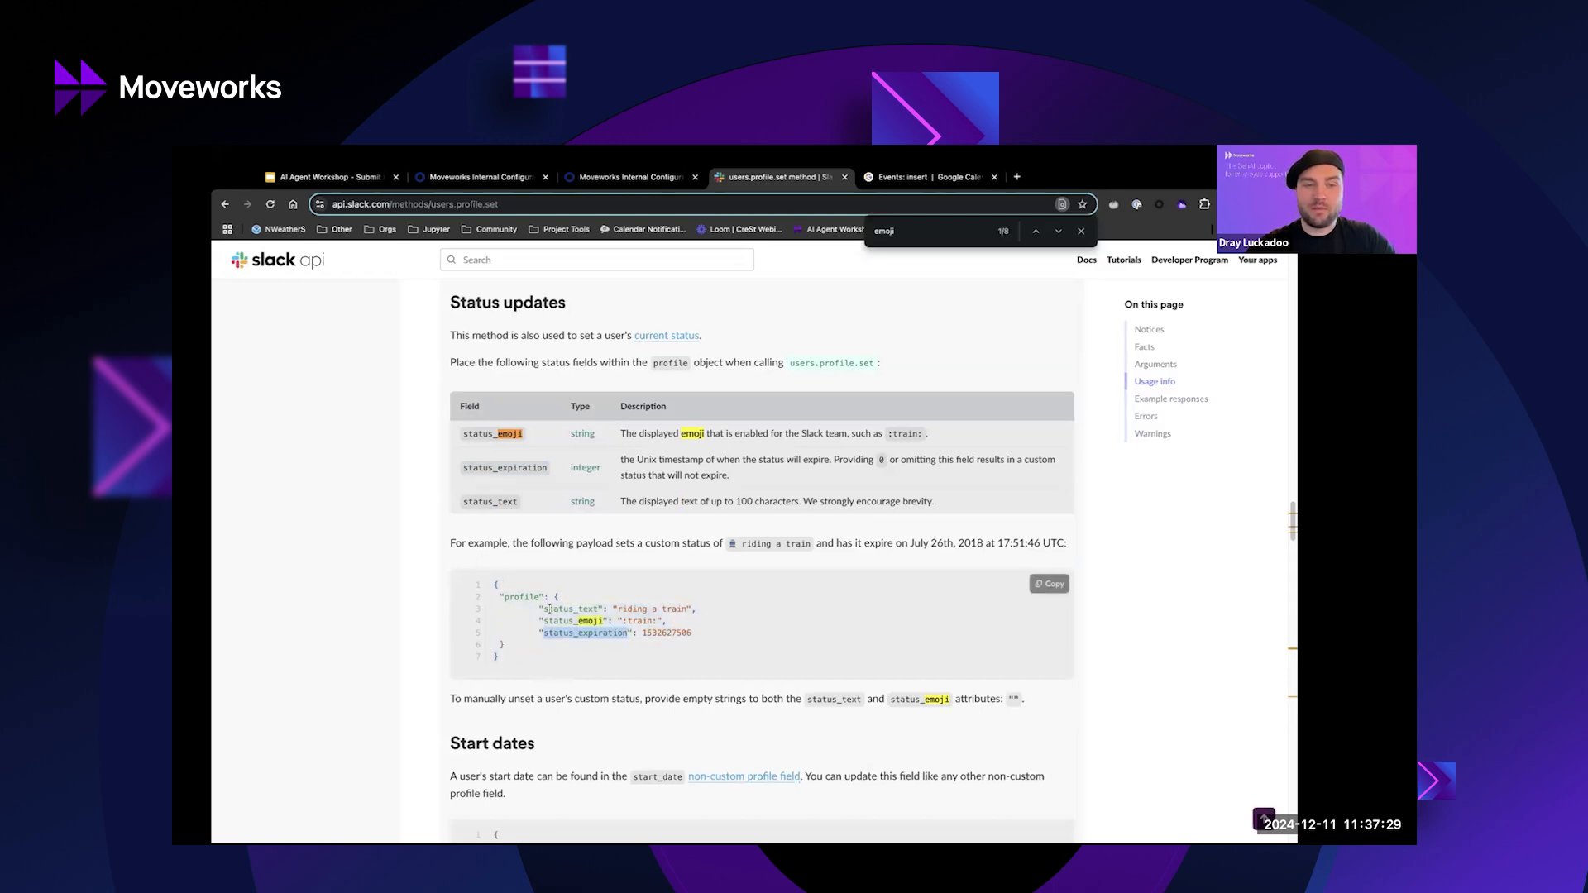
double_click(549, 610)
double_click(573, 622)
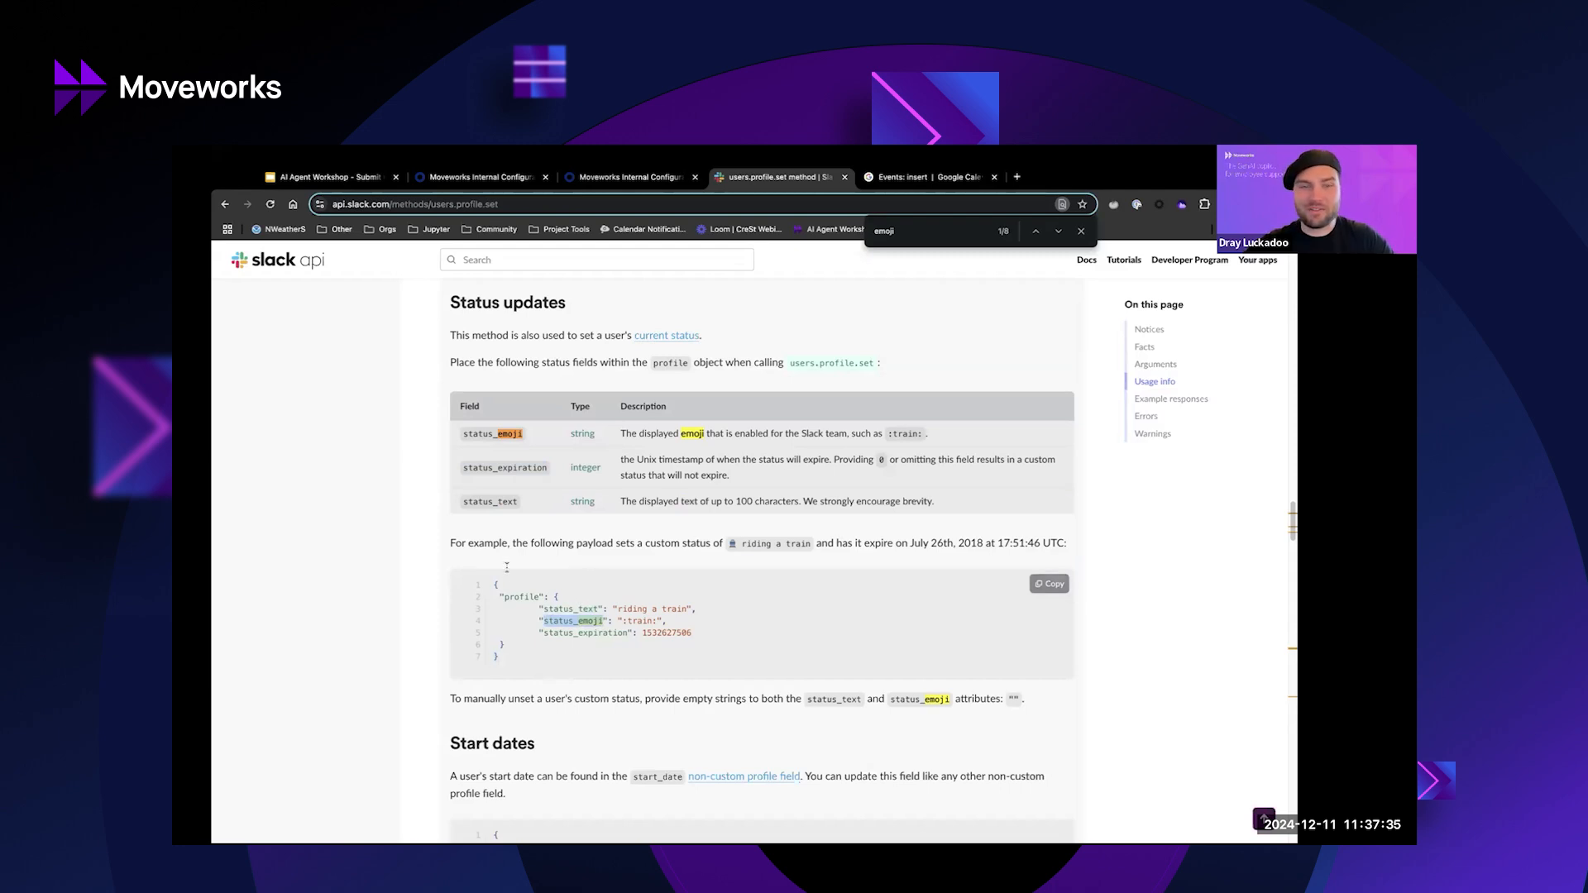
double_click(620, 633)
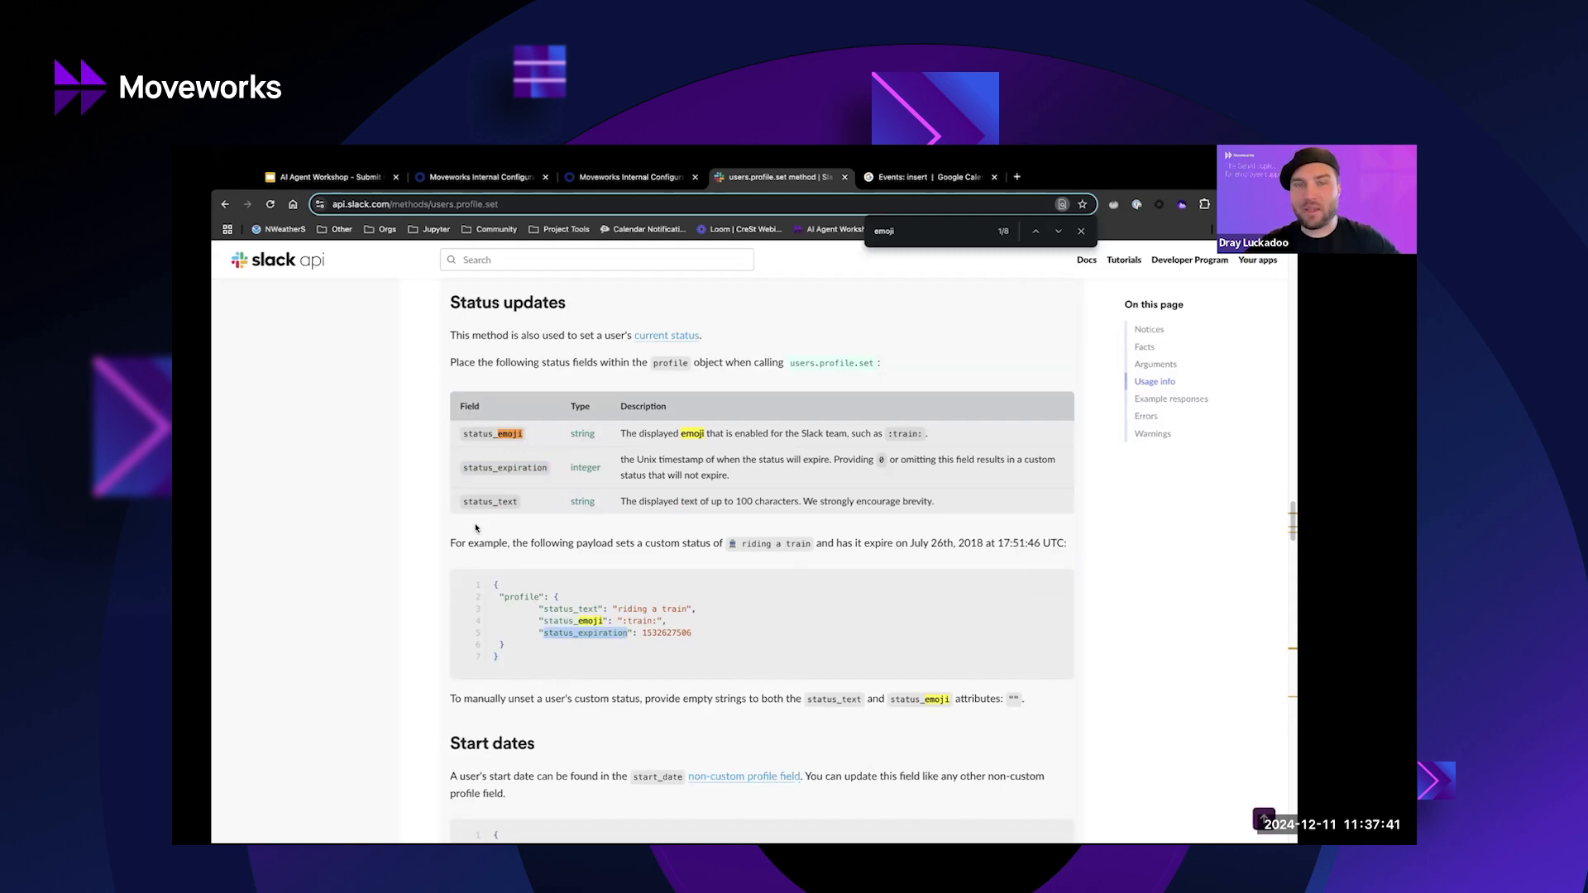
double_click(487, 469)
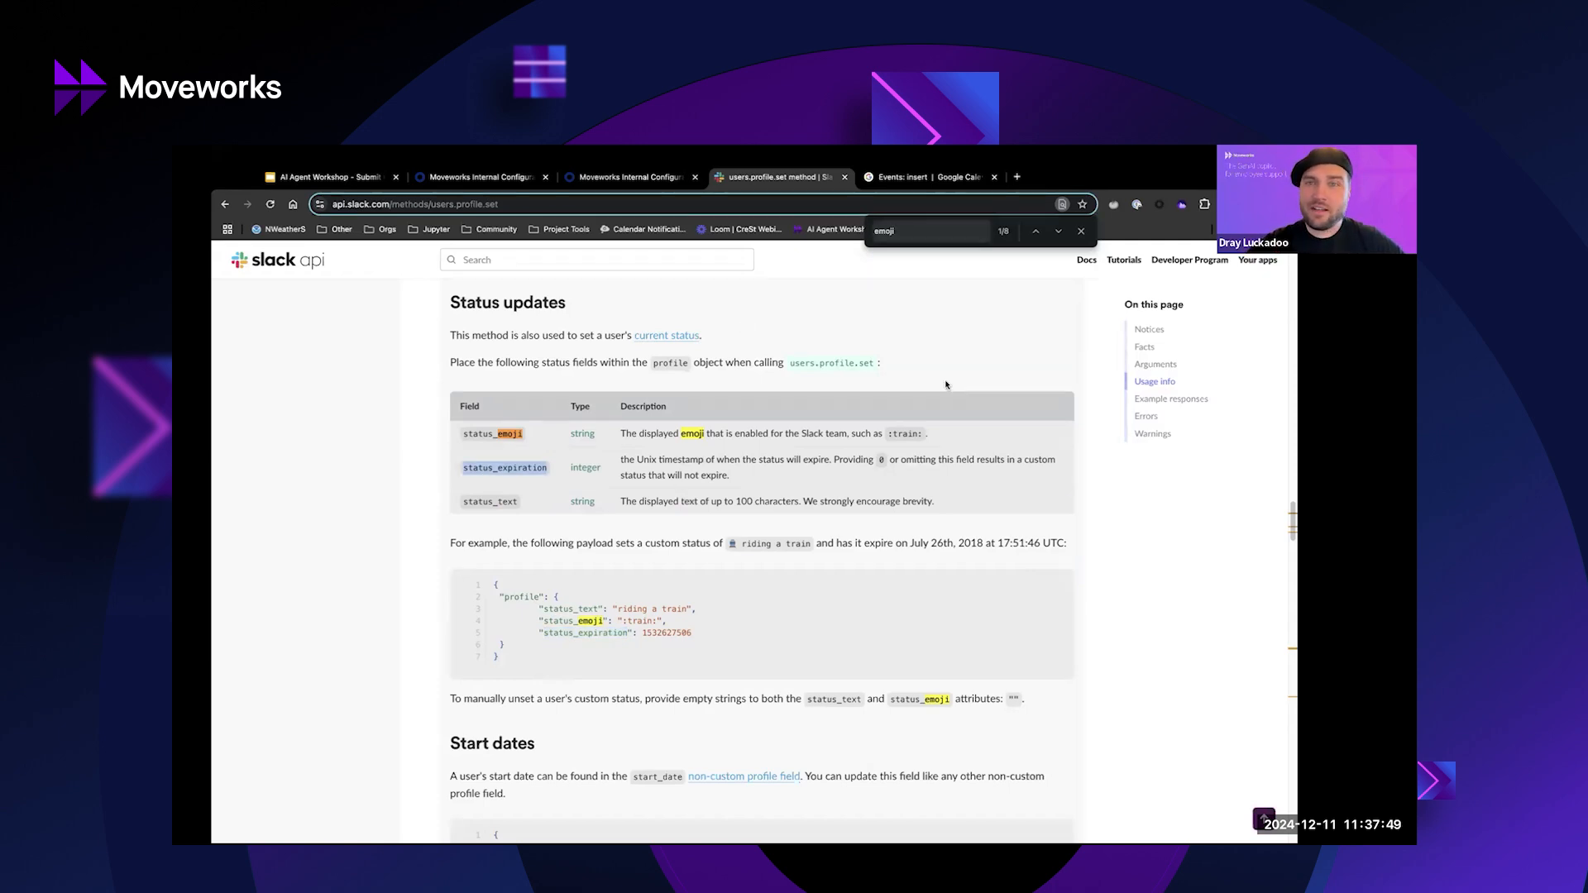
left_click(919, 182)
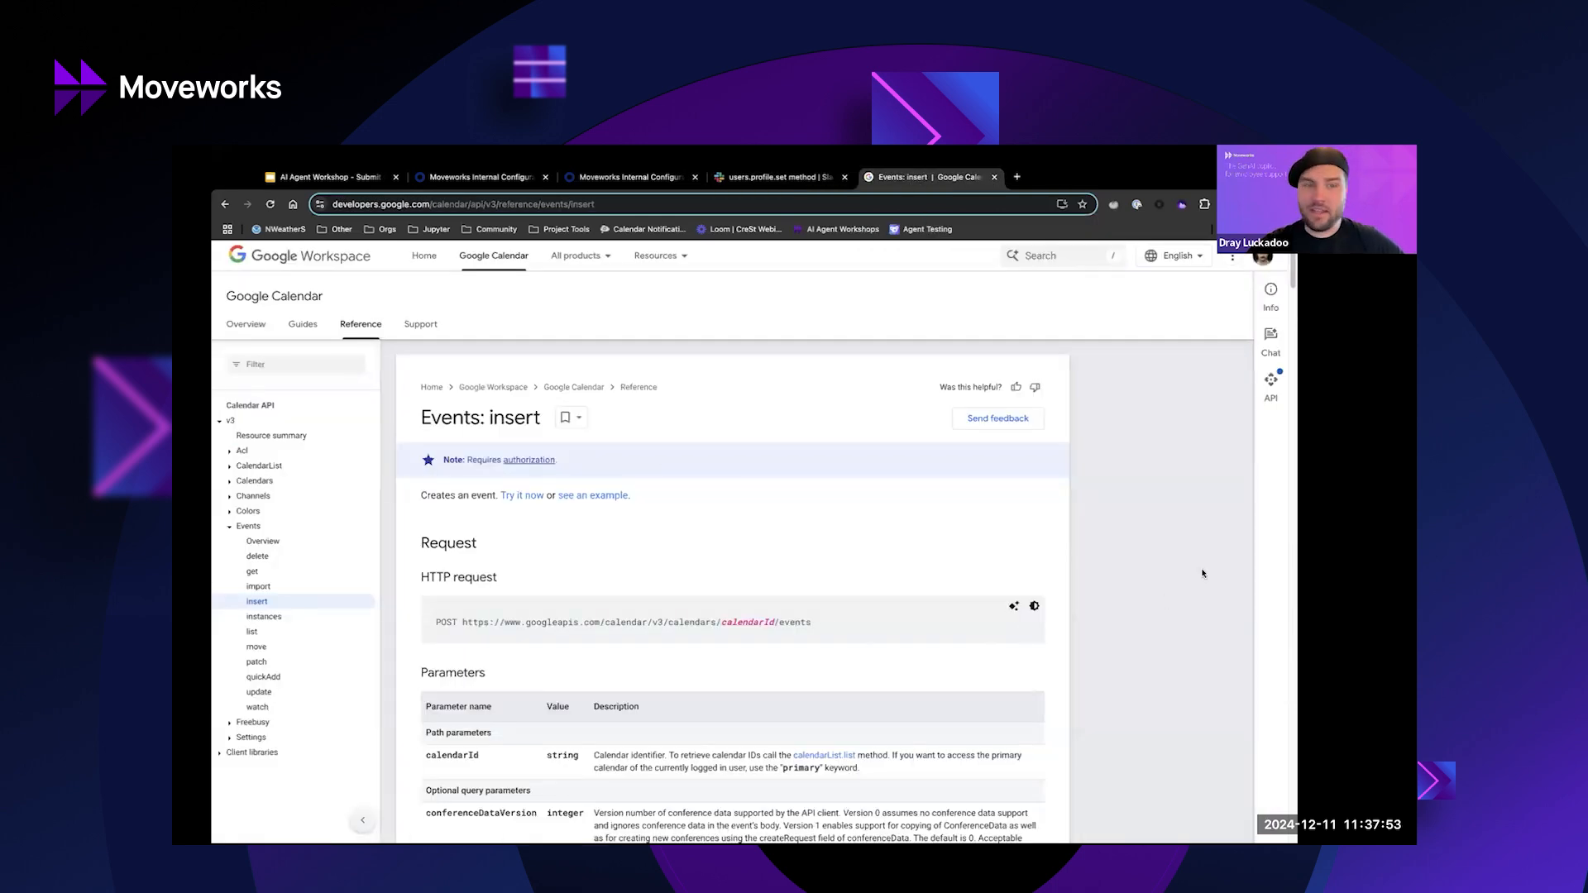
Highlight POST, calendar, events and calendarId in the Events: insert request URL.
double_click(446, 622)
double_click(613, 622)
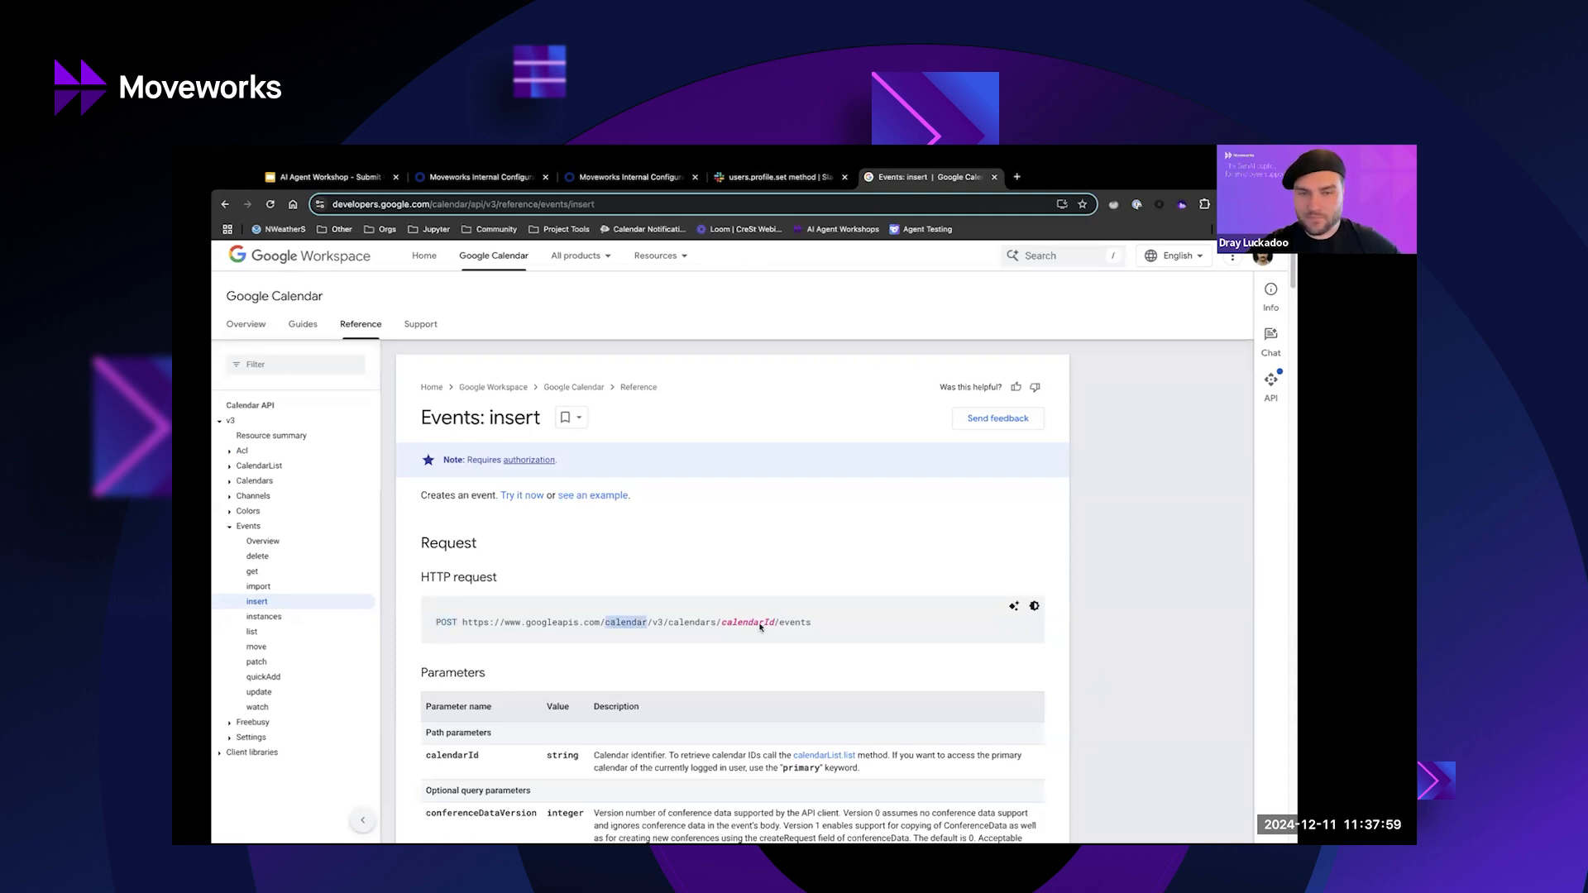
double_click(794, 623)
scroll(750, 538, "down", 2)
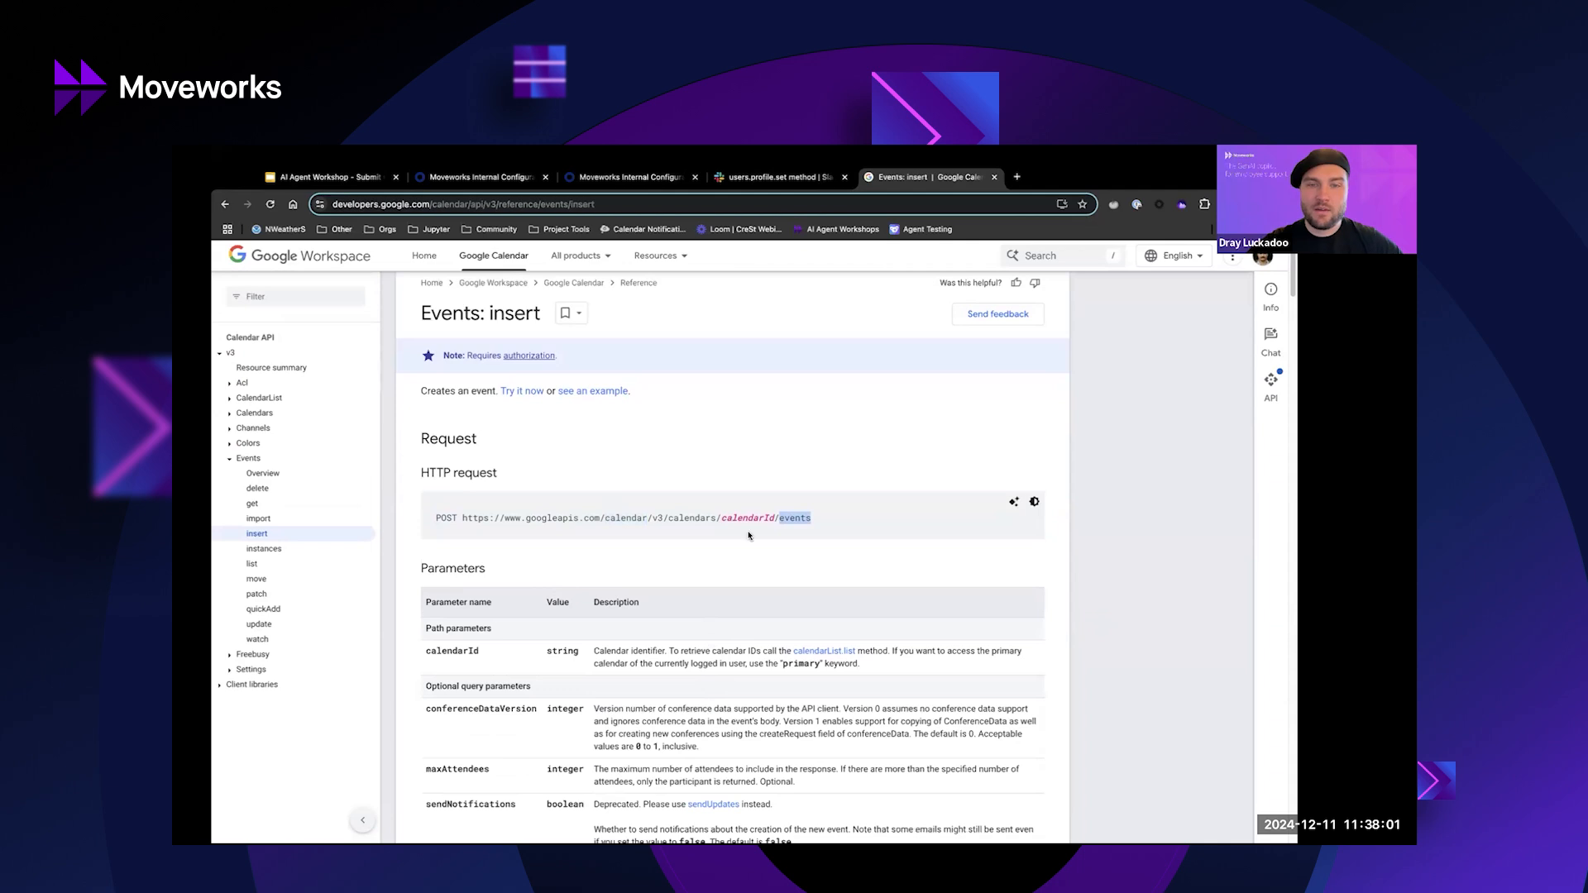
double_click(738, 517)
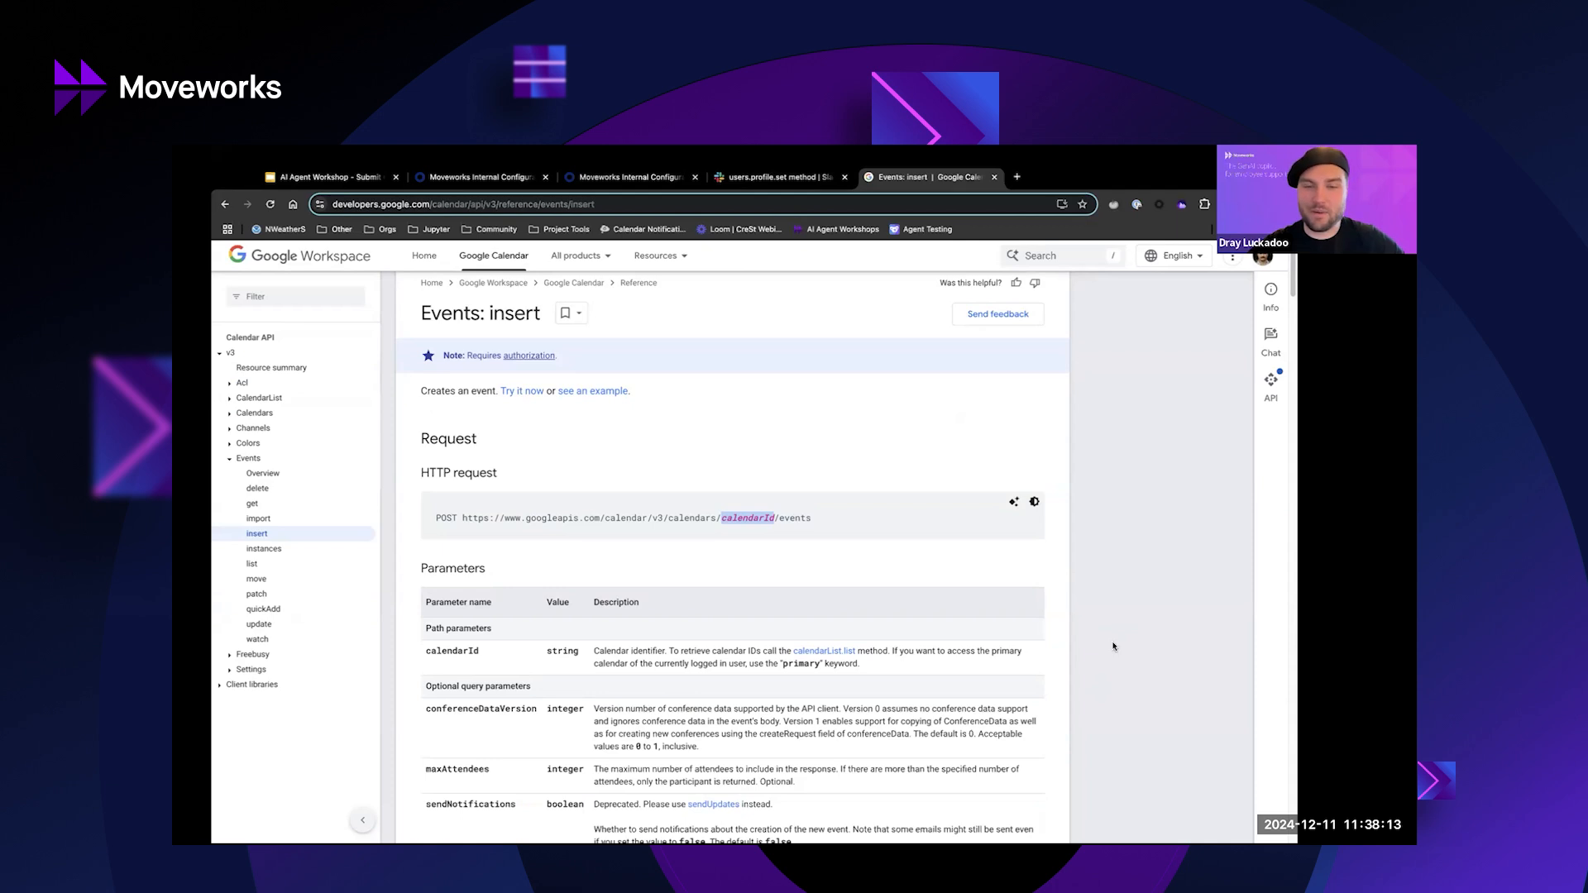
Search the page for eventType and highlight the outOfOffice event type.
scroll(1113, 647, "down", 1)
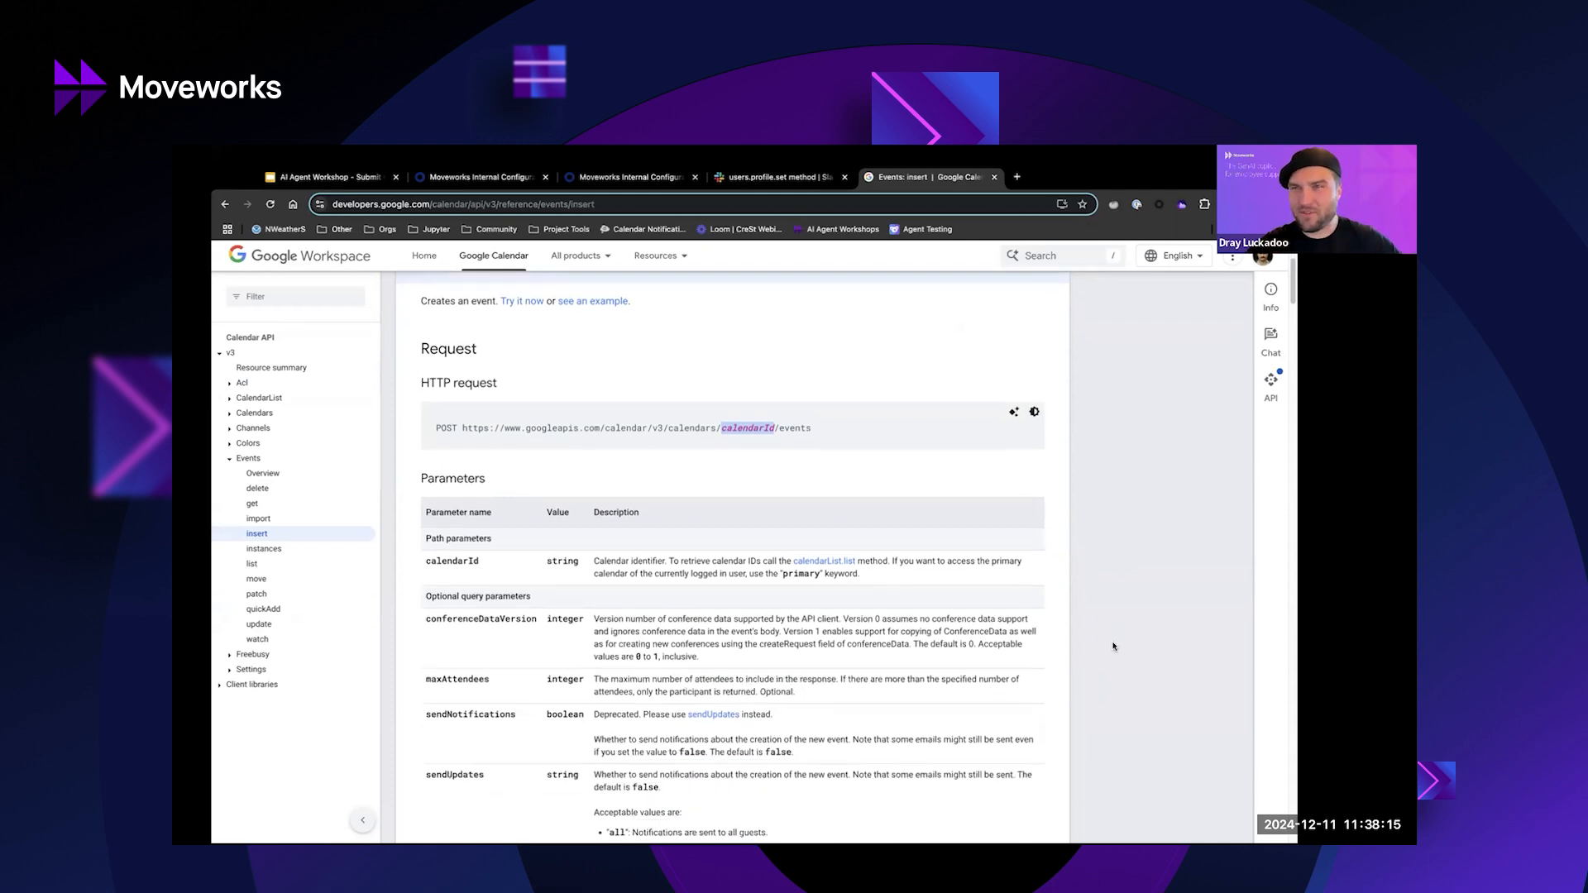
scroll(1113, 647, "down", 1)
scroll(872, 668, "down", 3)
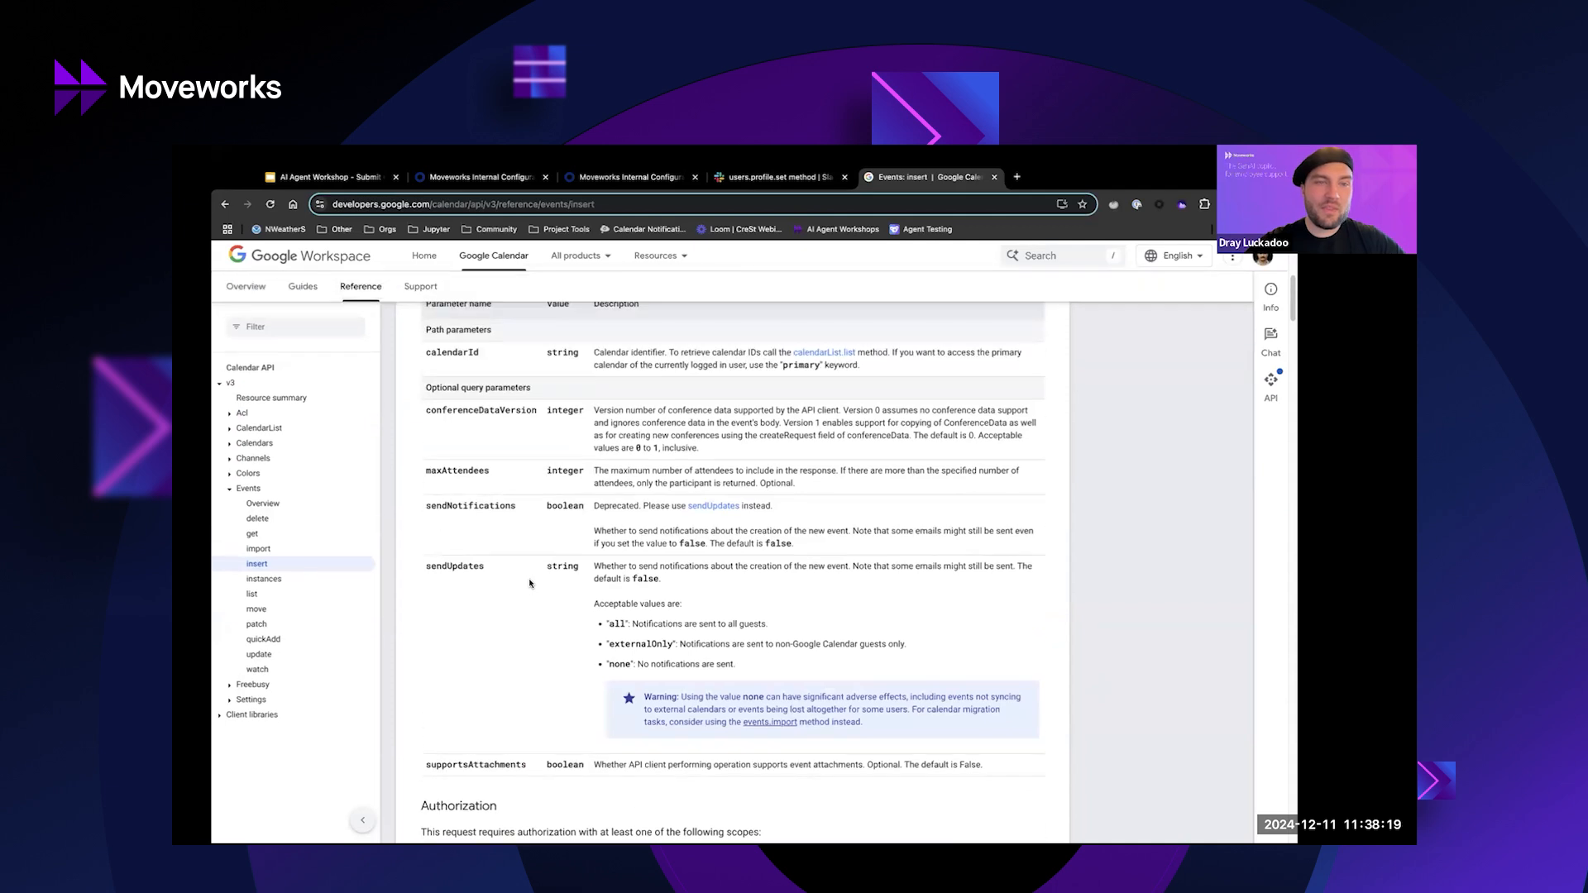
scroll(530, 582, "down", 5)
key("ctrl+f")
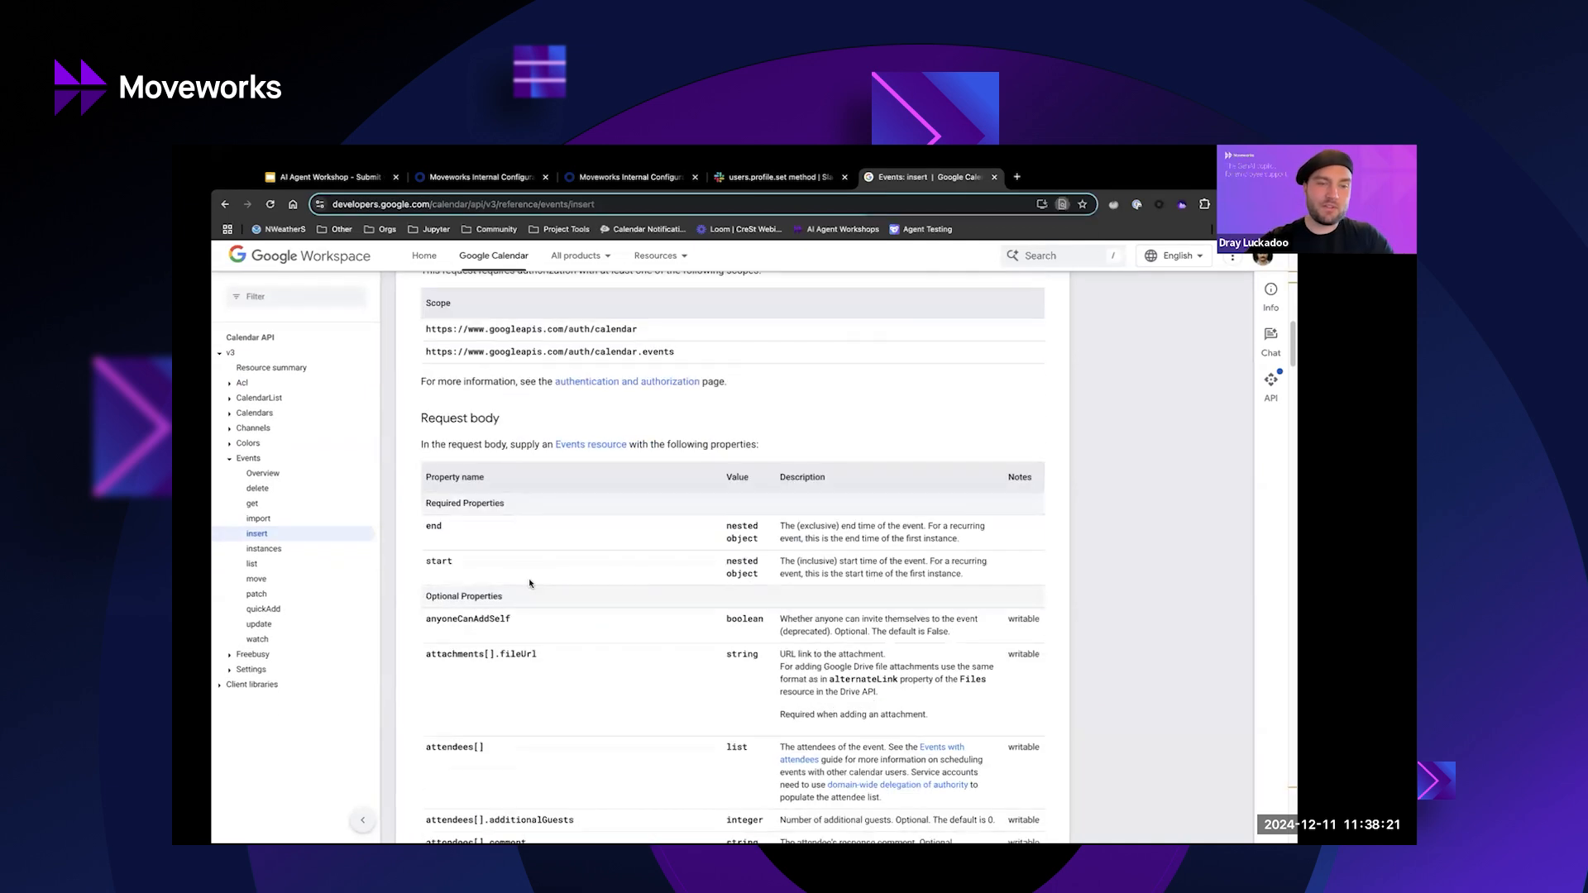
type("event")
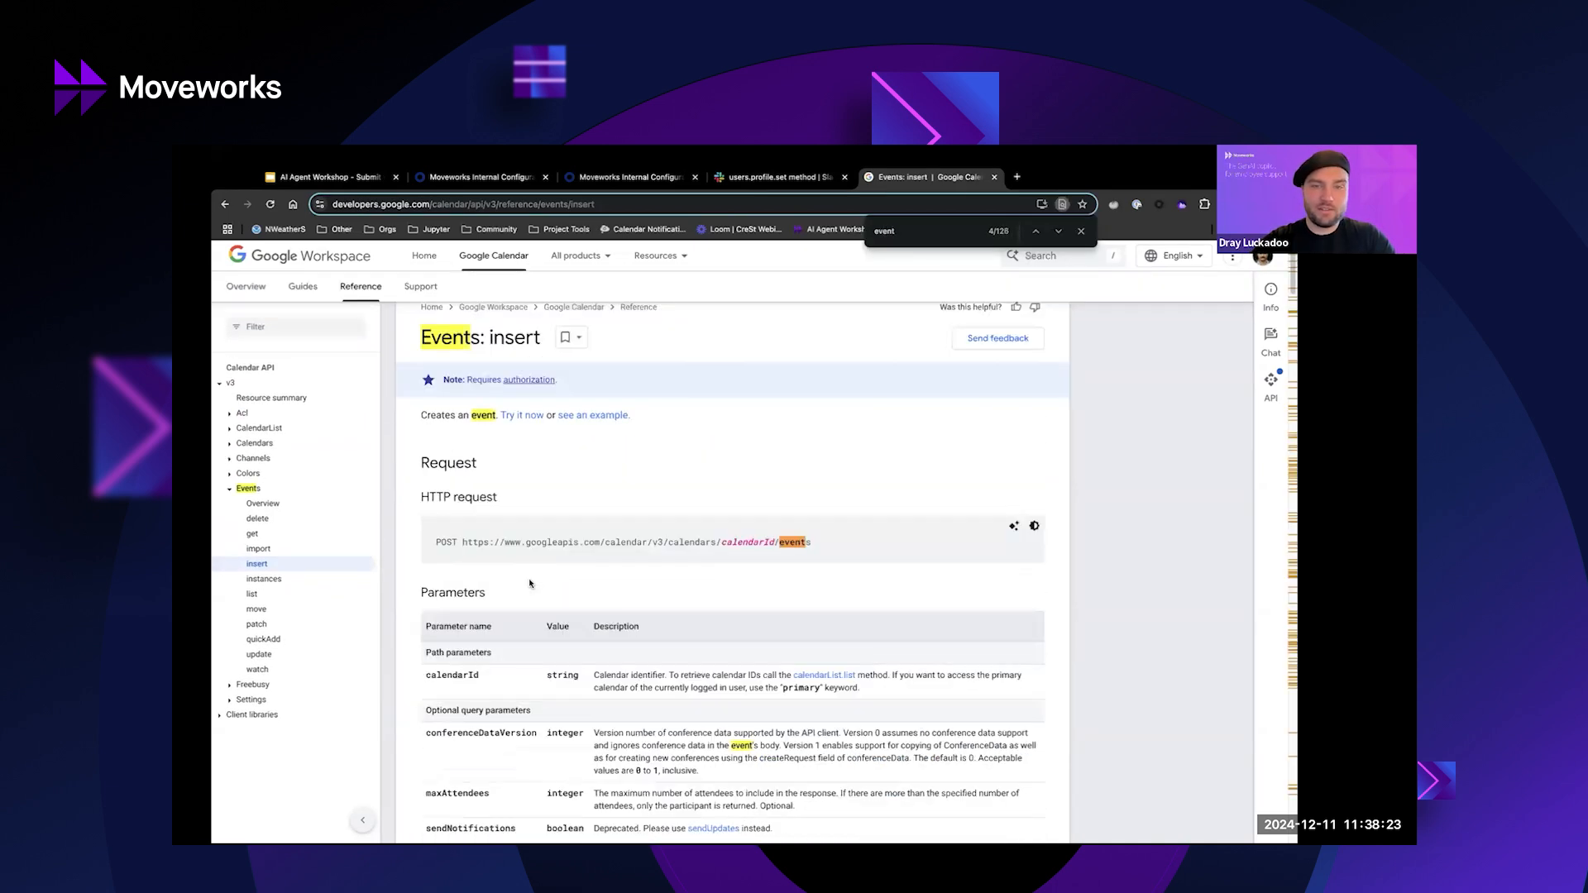
key("Return")
key("Return")
key("Return")
key("Return")
key("Return")
key("Return")
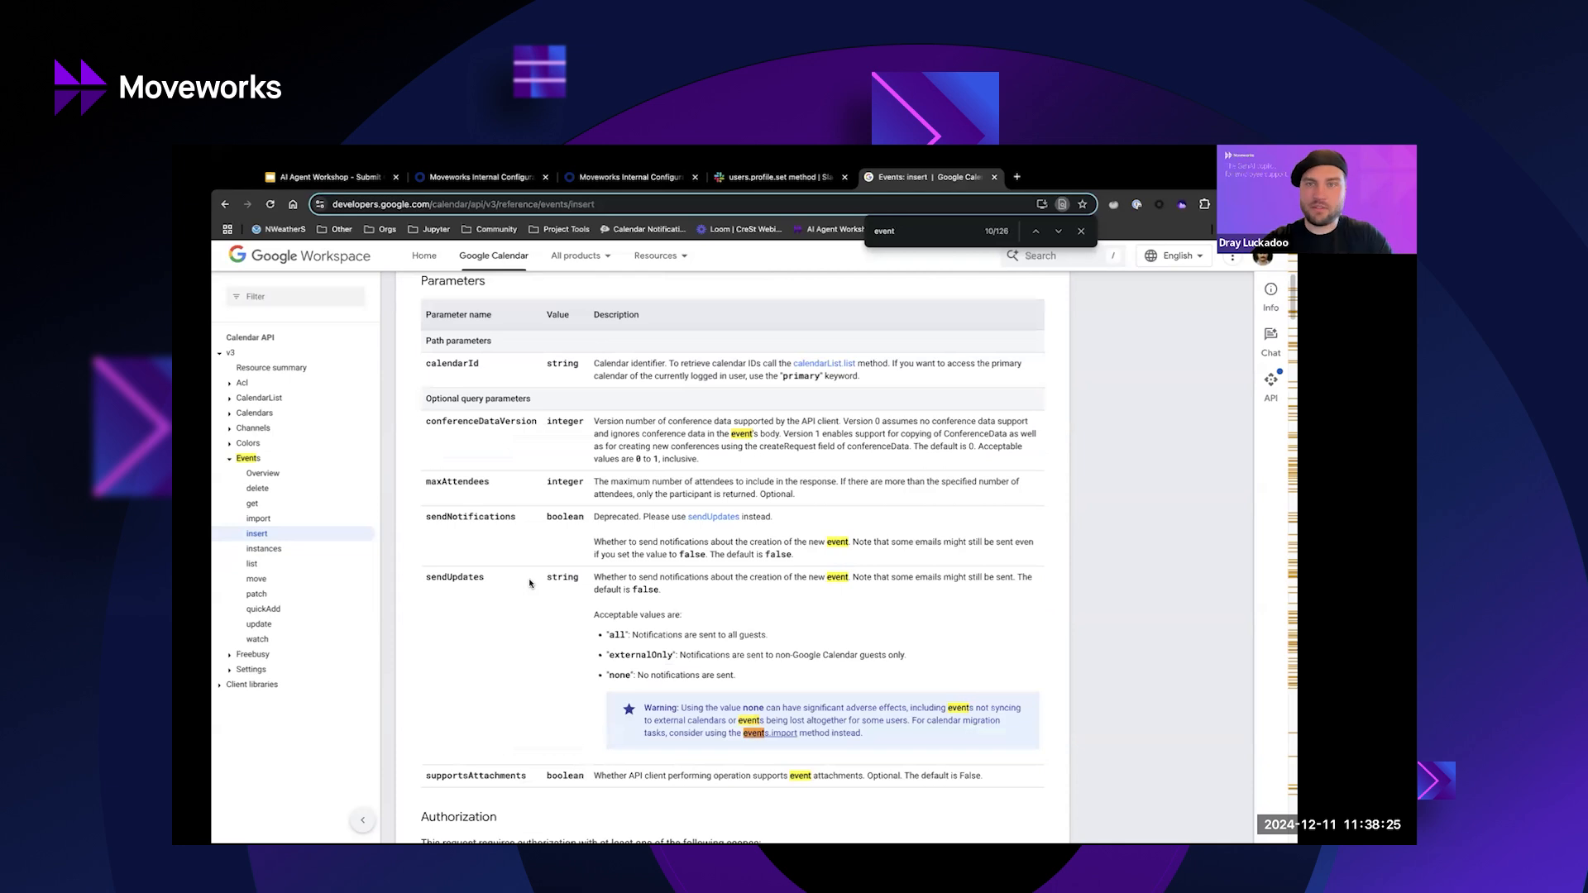
type("Type")
key("Return")
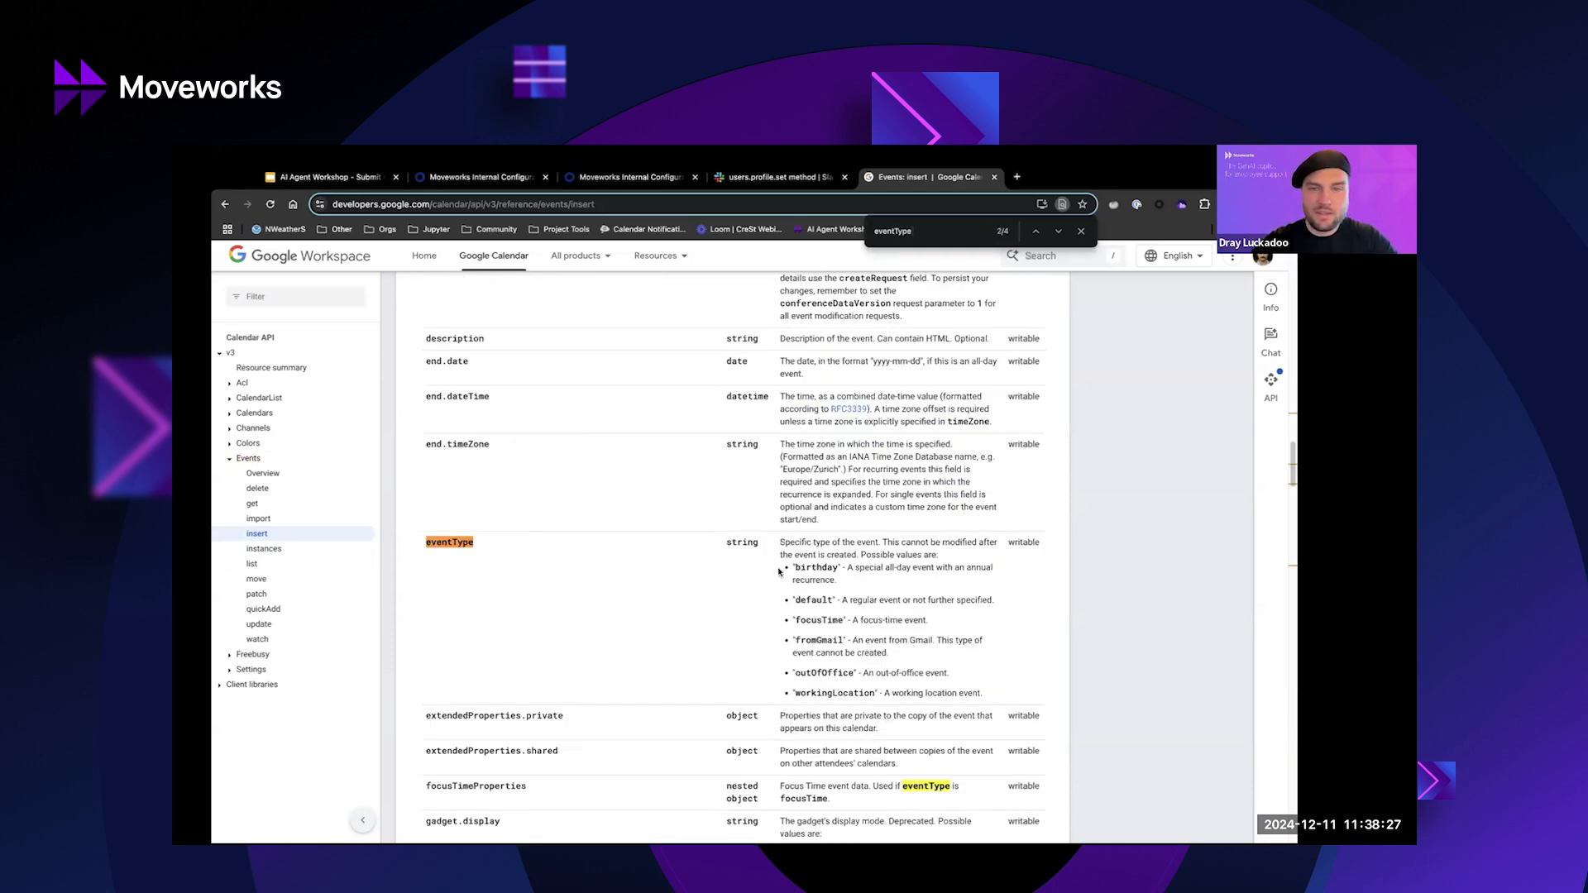
double_click(814, 672)
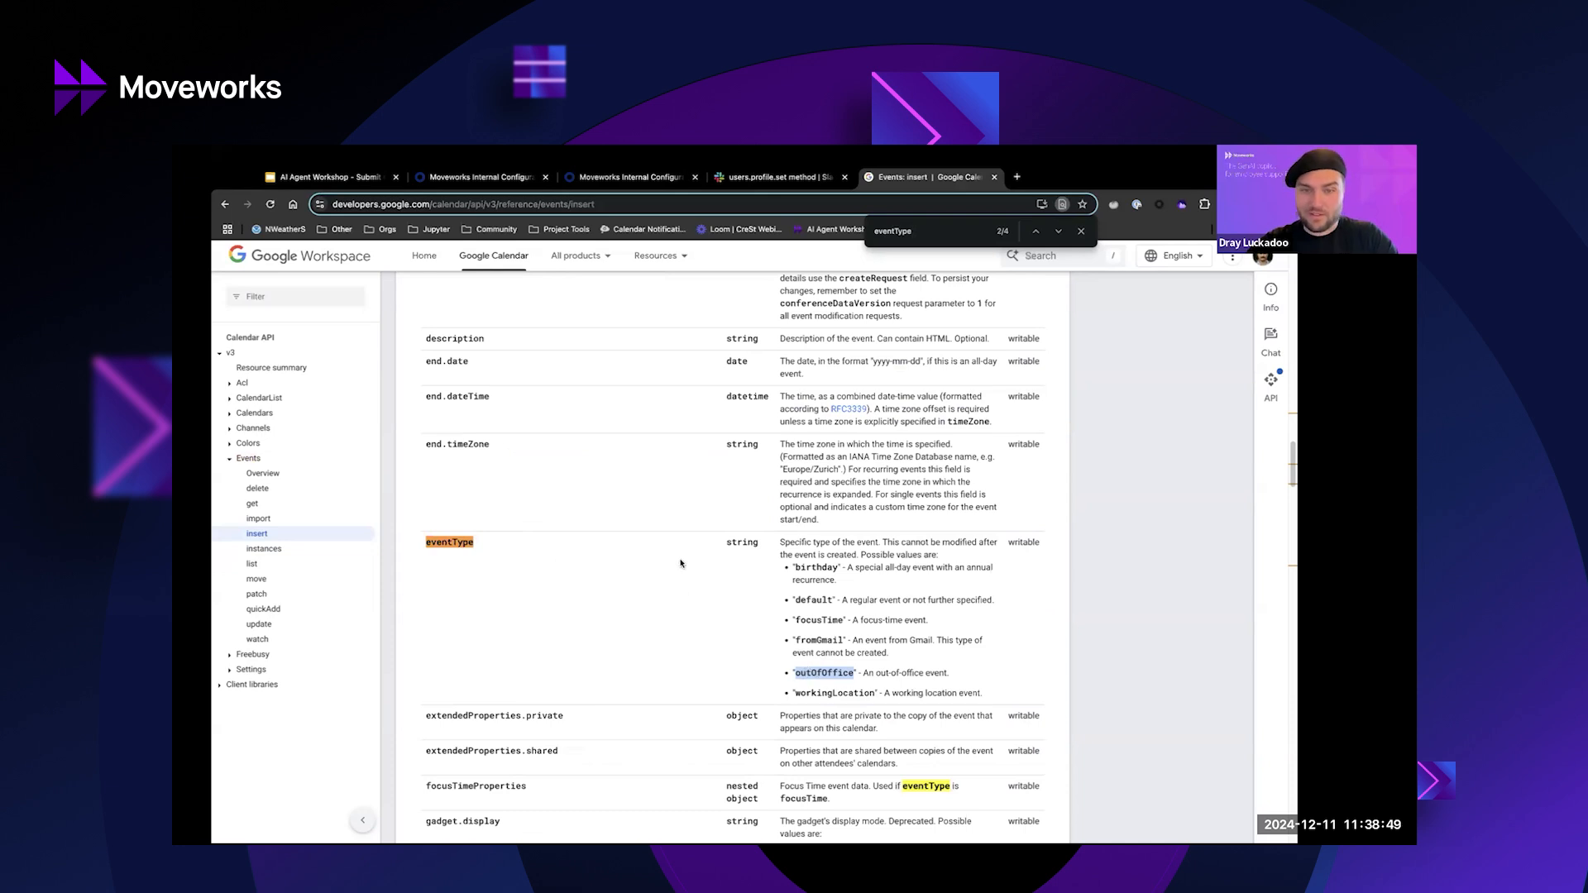
left_click(496, 639)
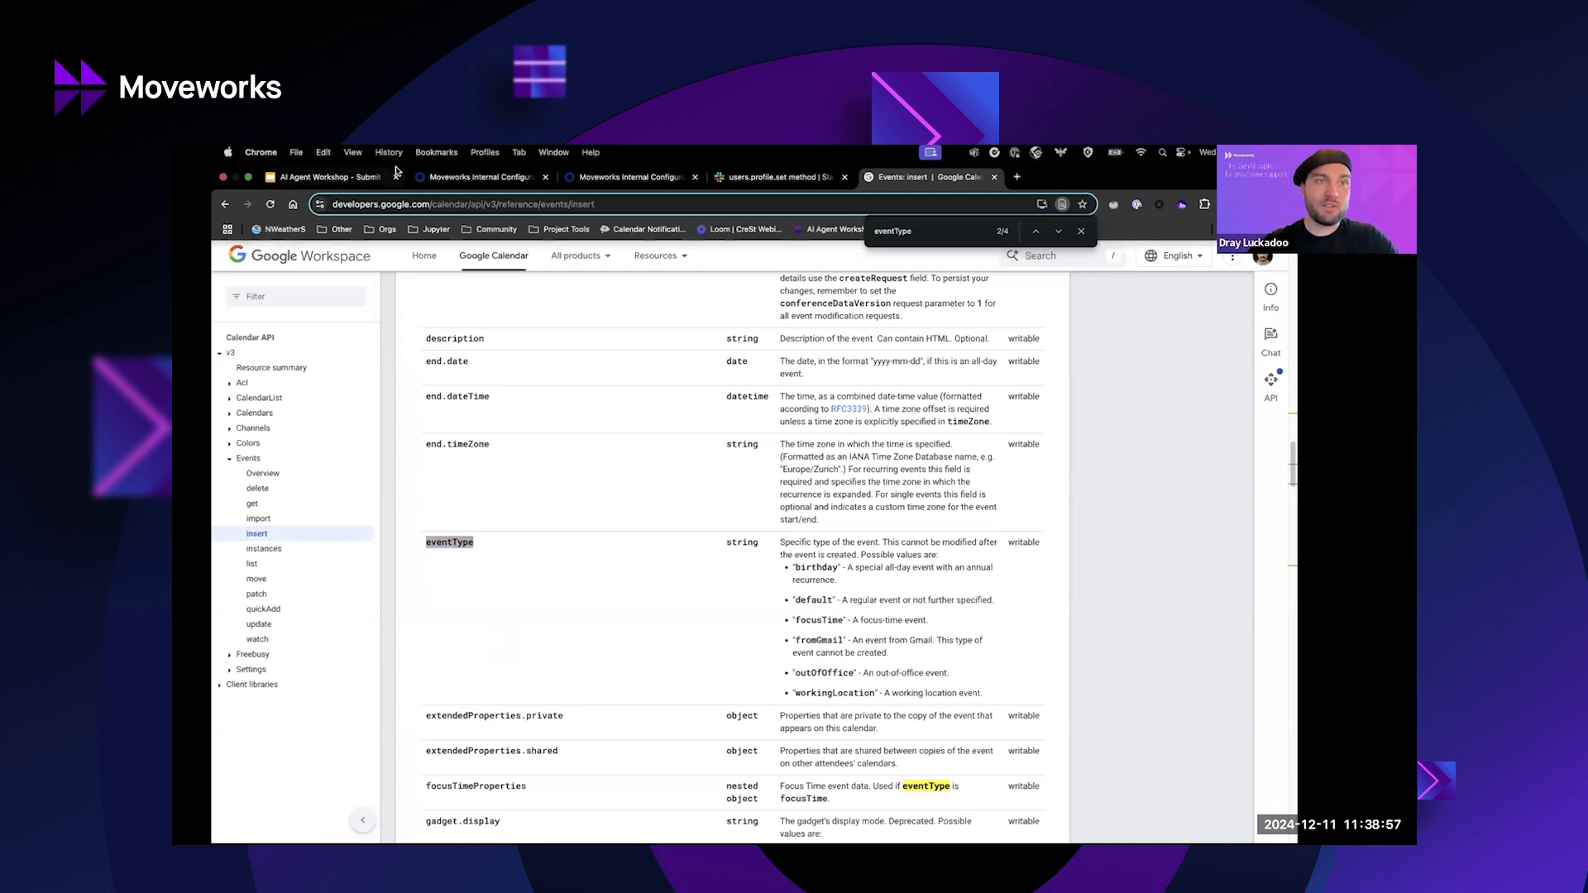
Return to the workshop slides, then switch to the Postman window.
left_click(346, 178)
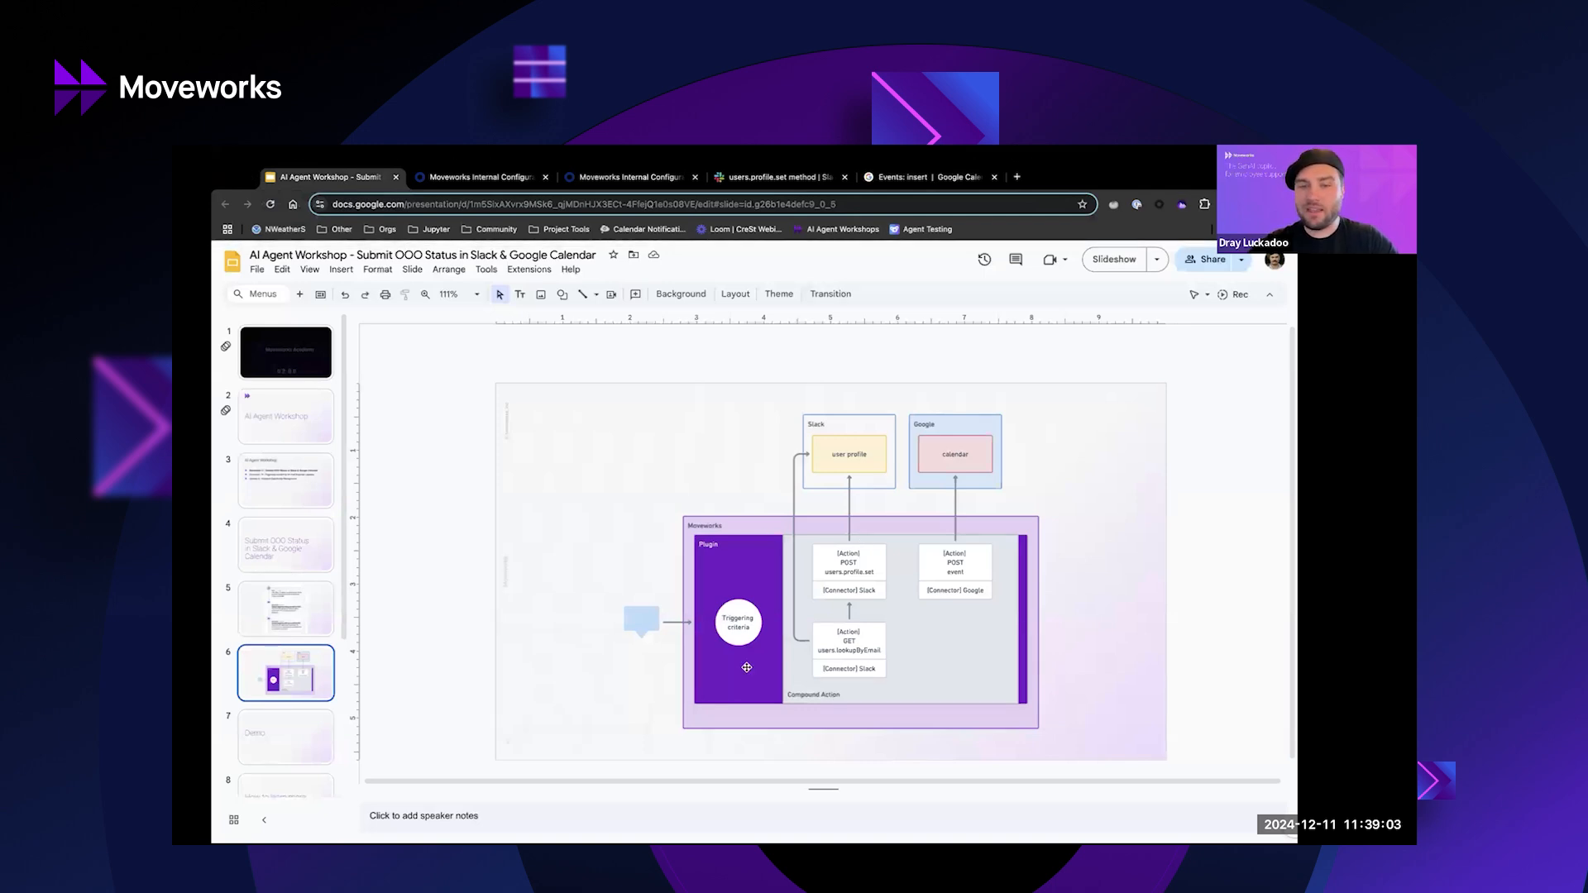
key("ctrl+Up")
left_click(674, 220)
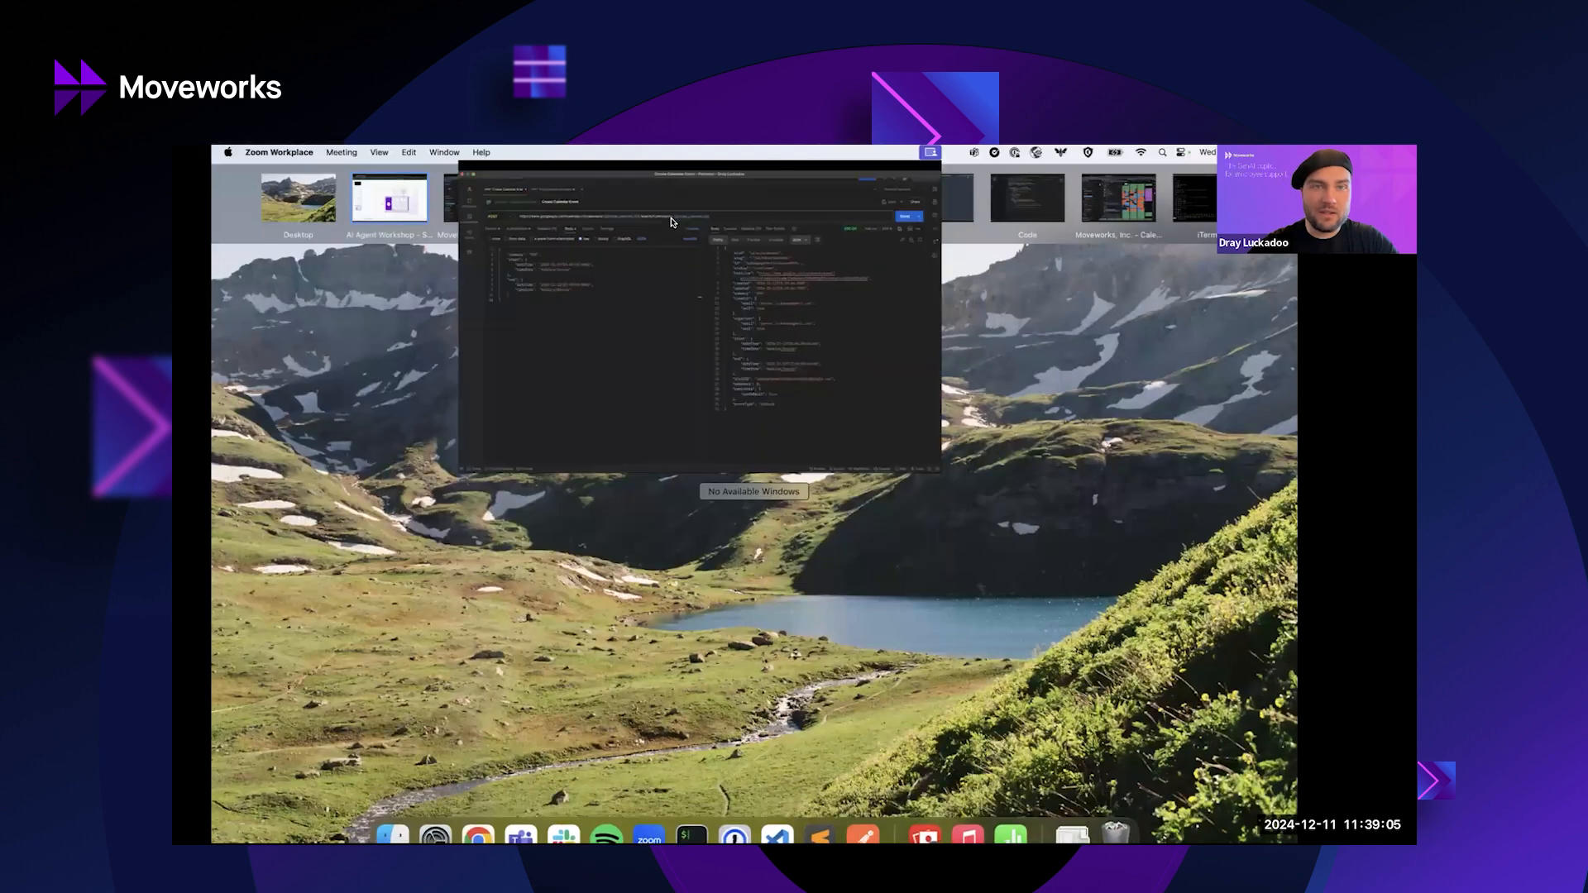
Highlight the user ID, status_text, status_emoji and palm_tree value in the users.profile.set body.
left_click(493, 463)
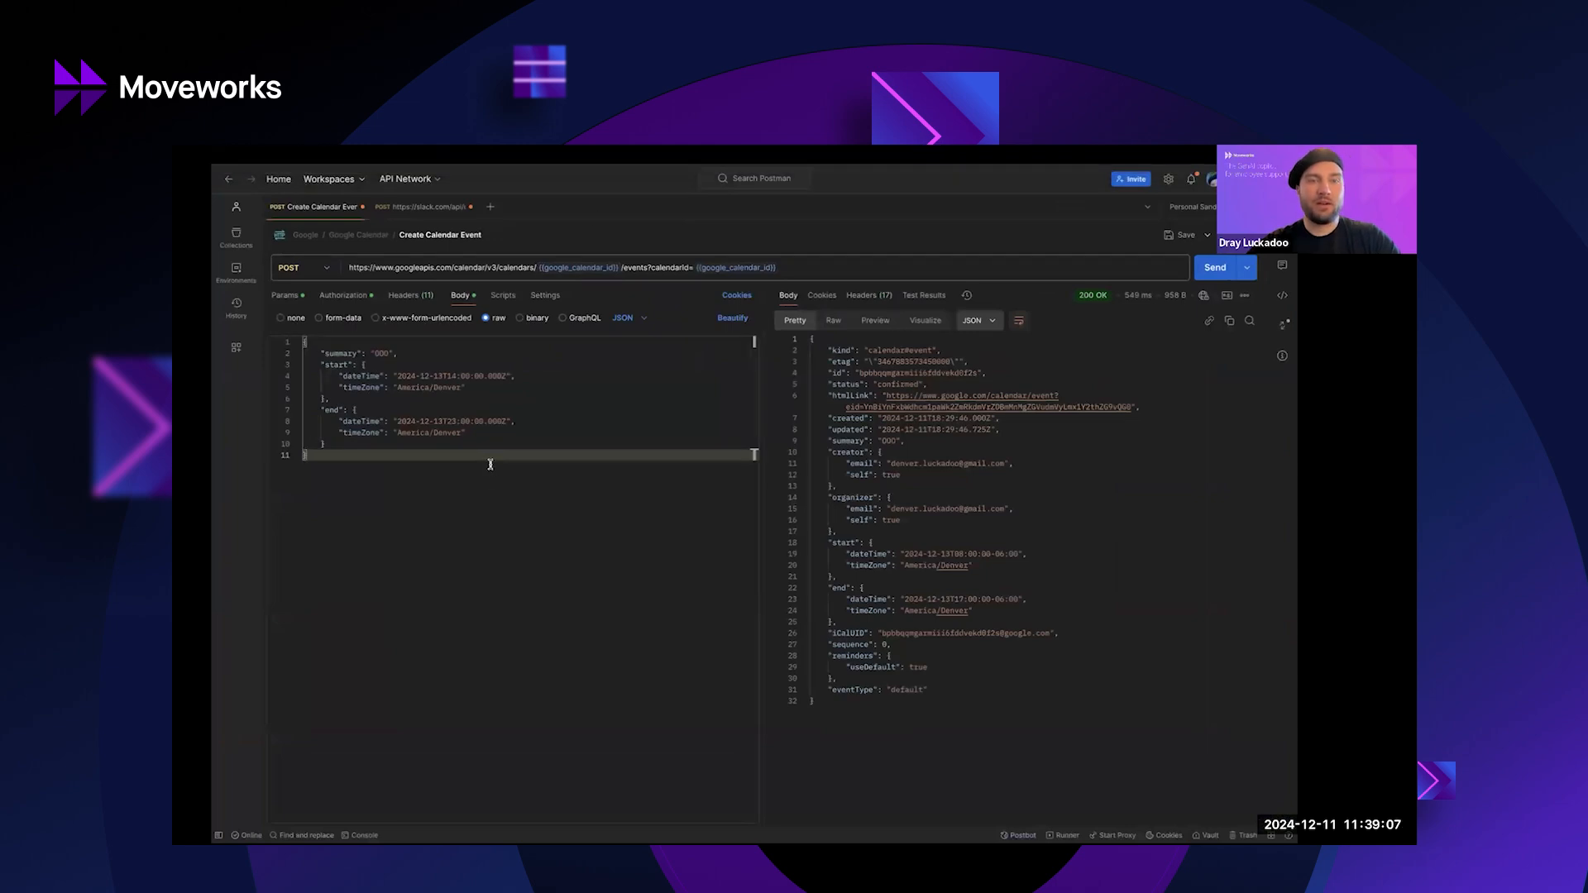
left_click(423, 209)
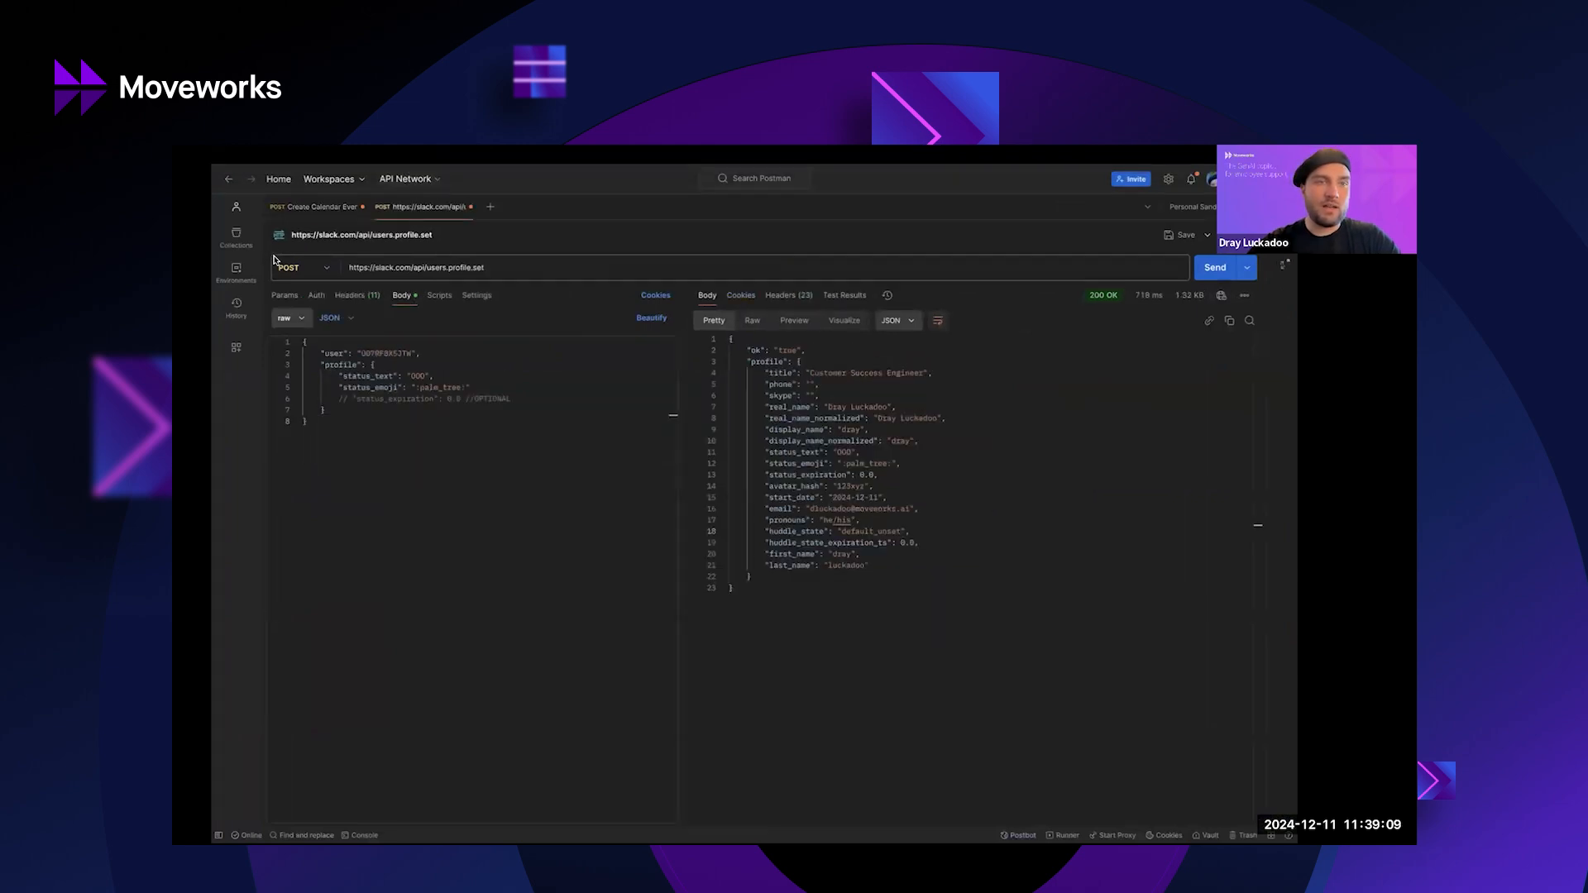
double_click(342, 366)
key("ctrl+a")
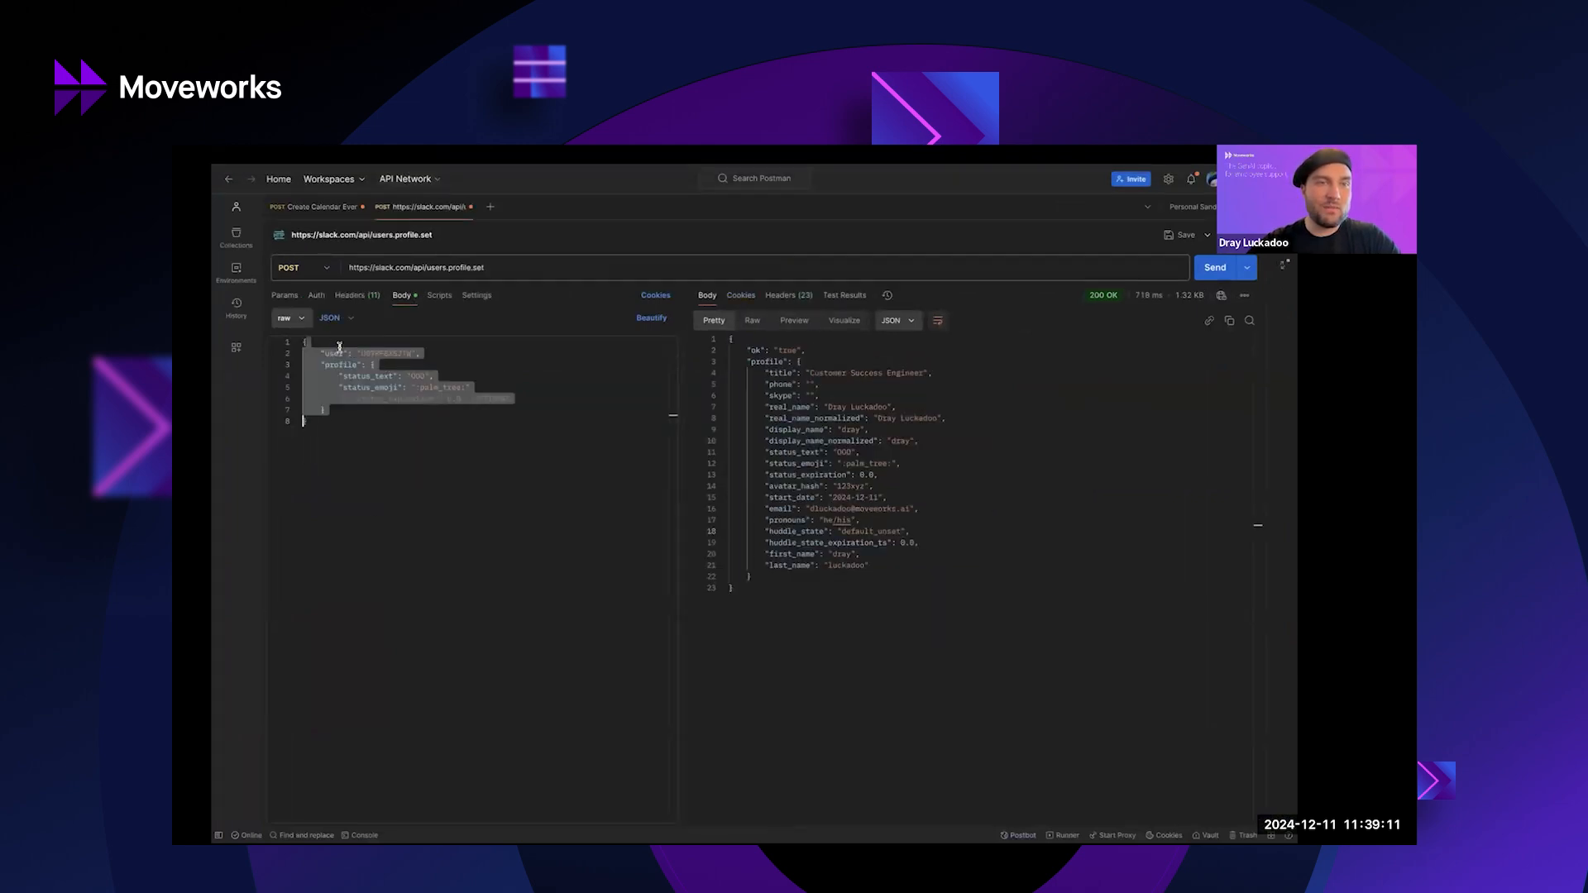
double_click(386, 354)
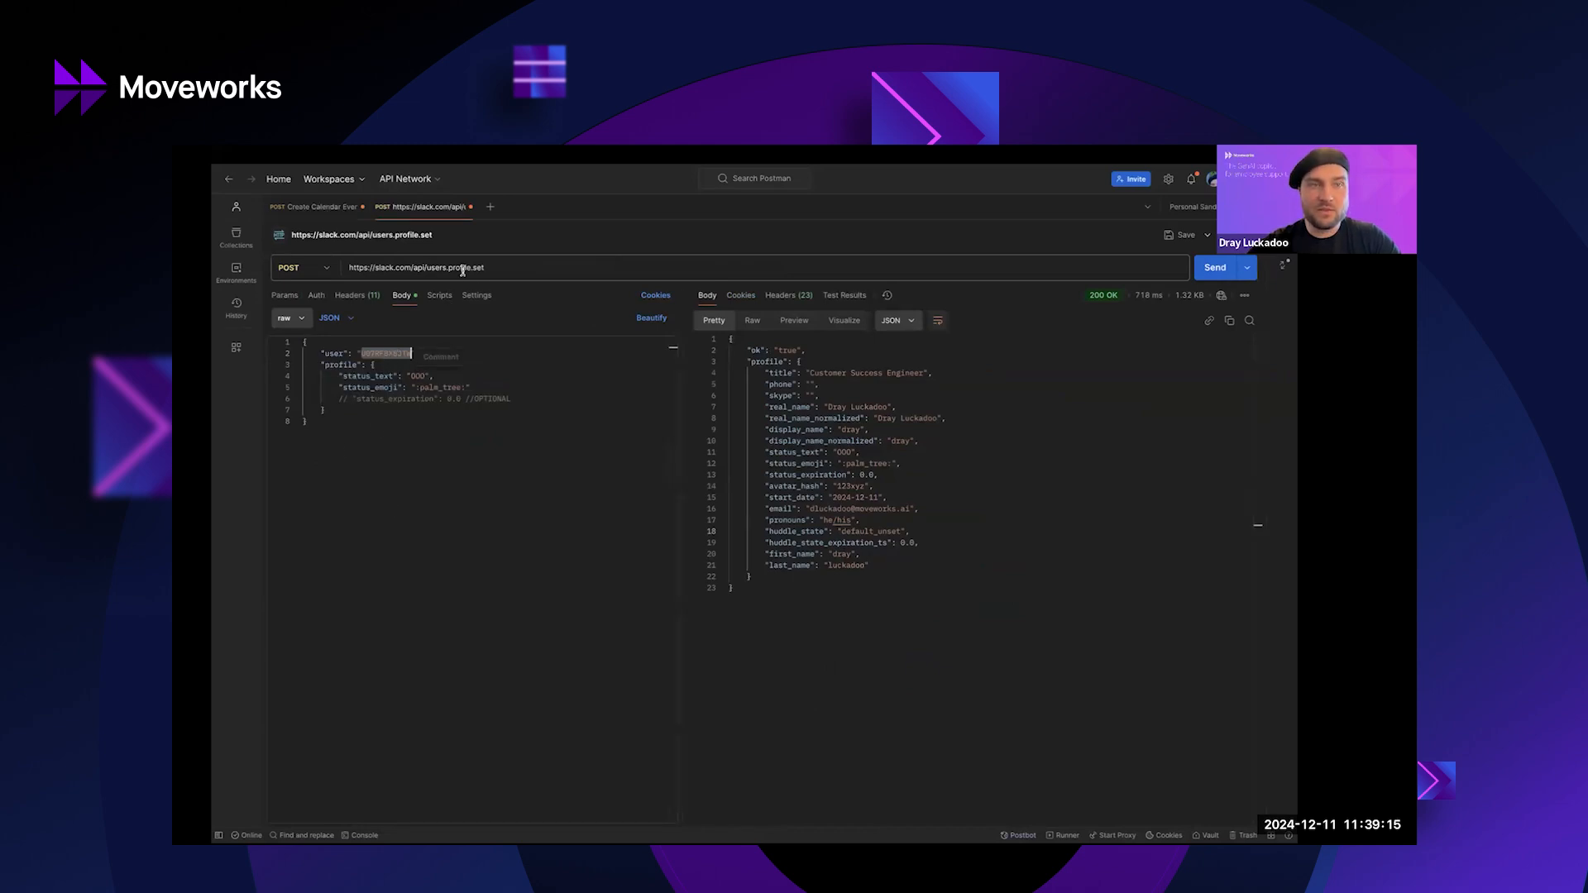
left_click(381, 375)
double_click(352, 375)
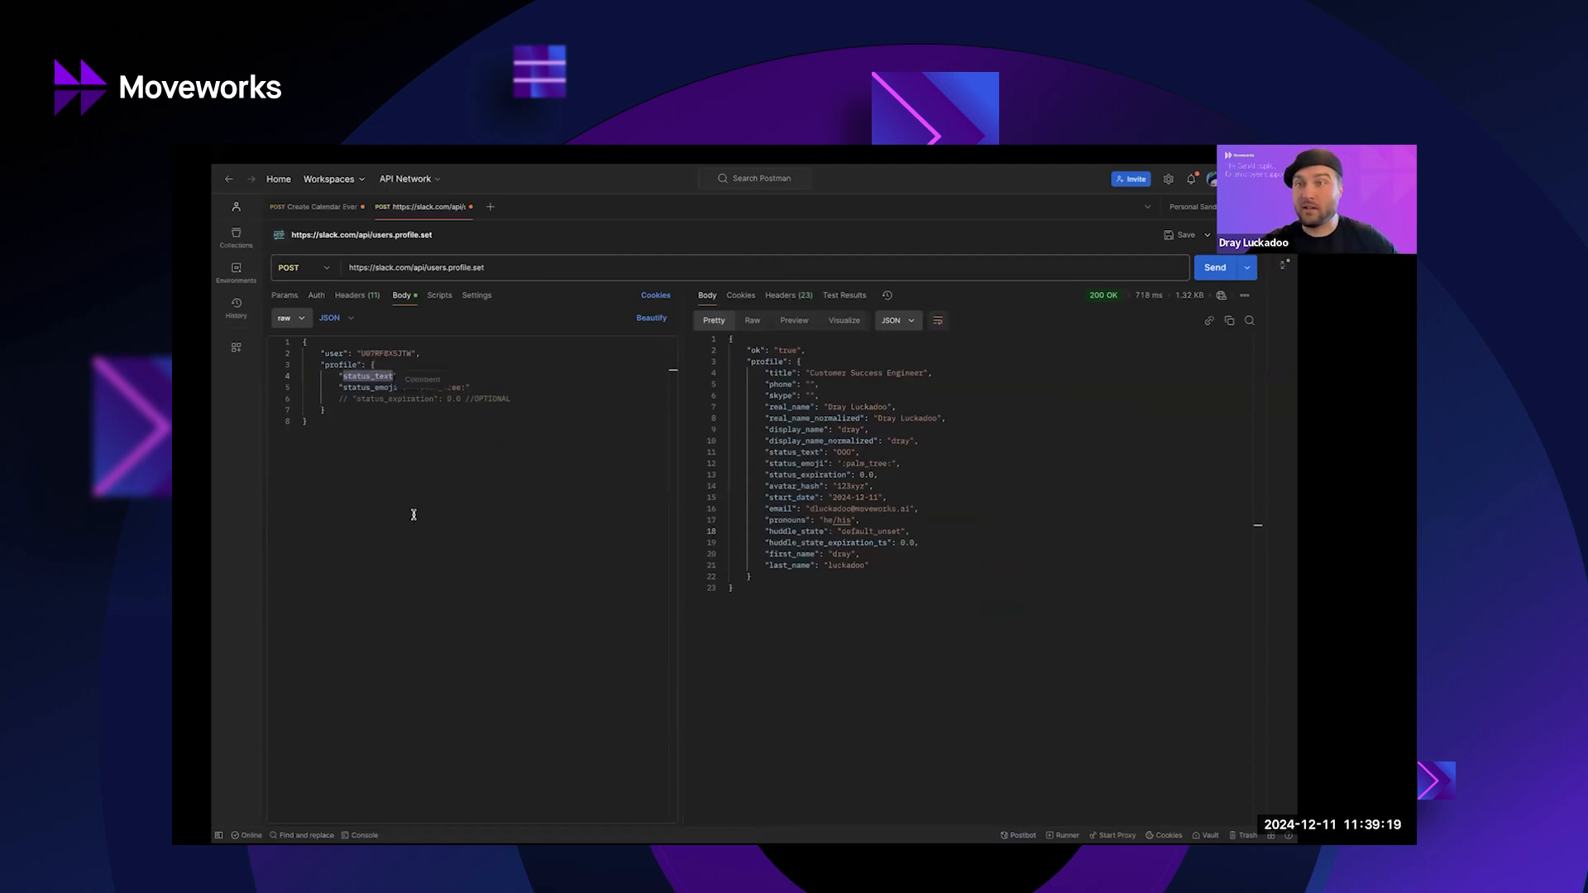
left_click(486, 535)
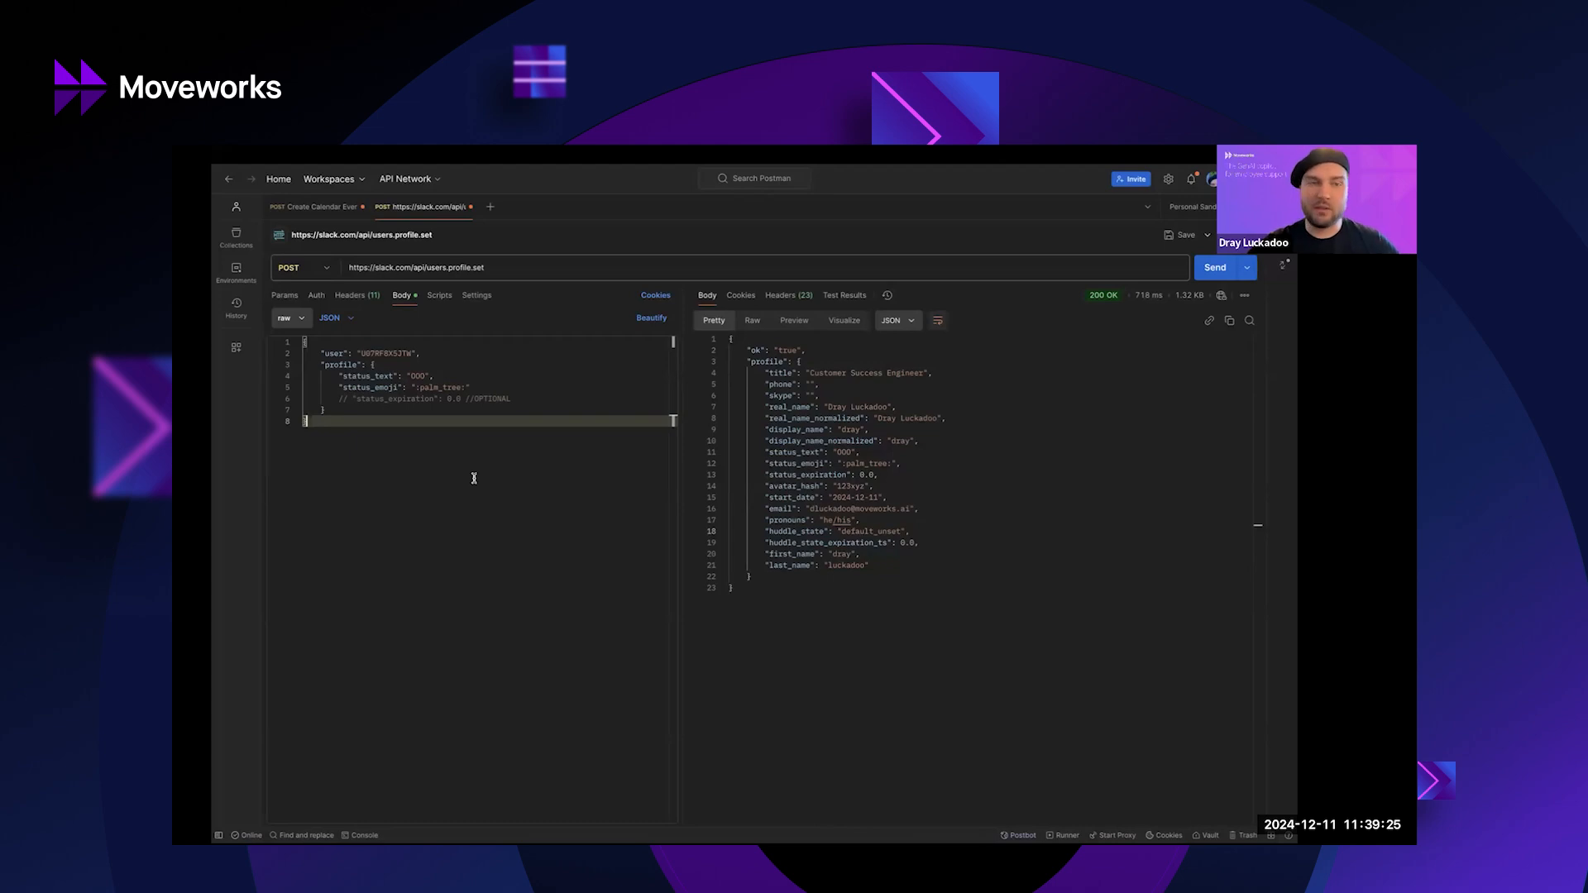
double_click(360, 388)
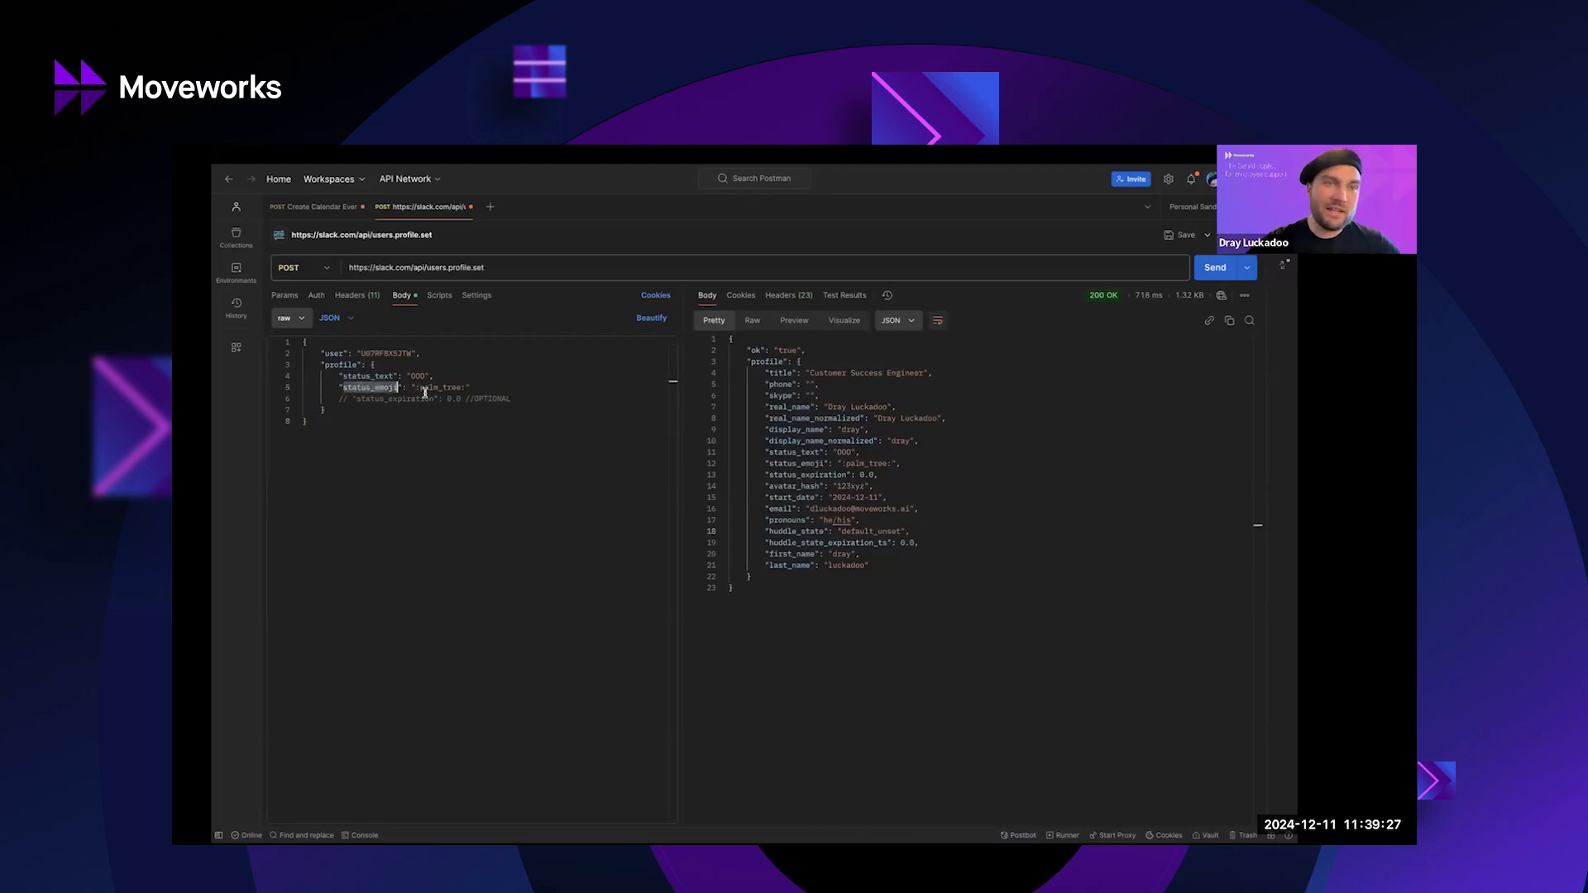
left_click(532, 543)
double_click(428, 387)
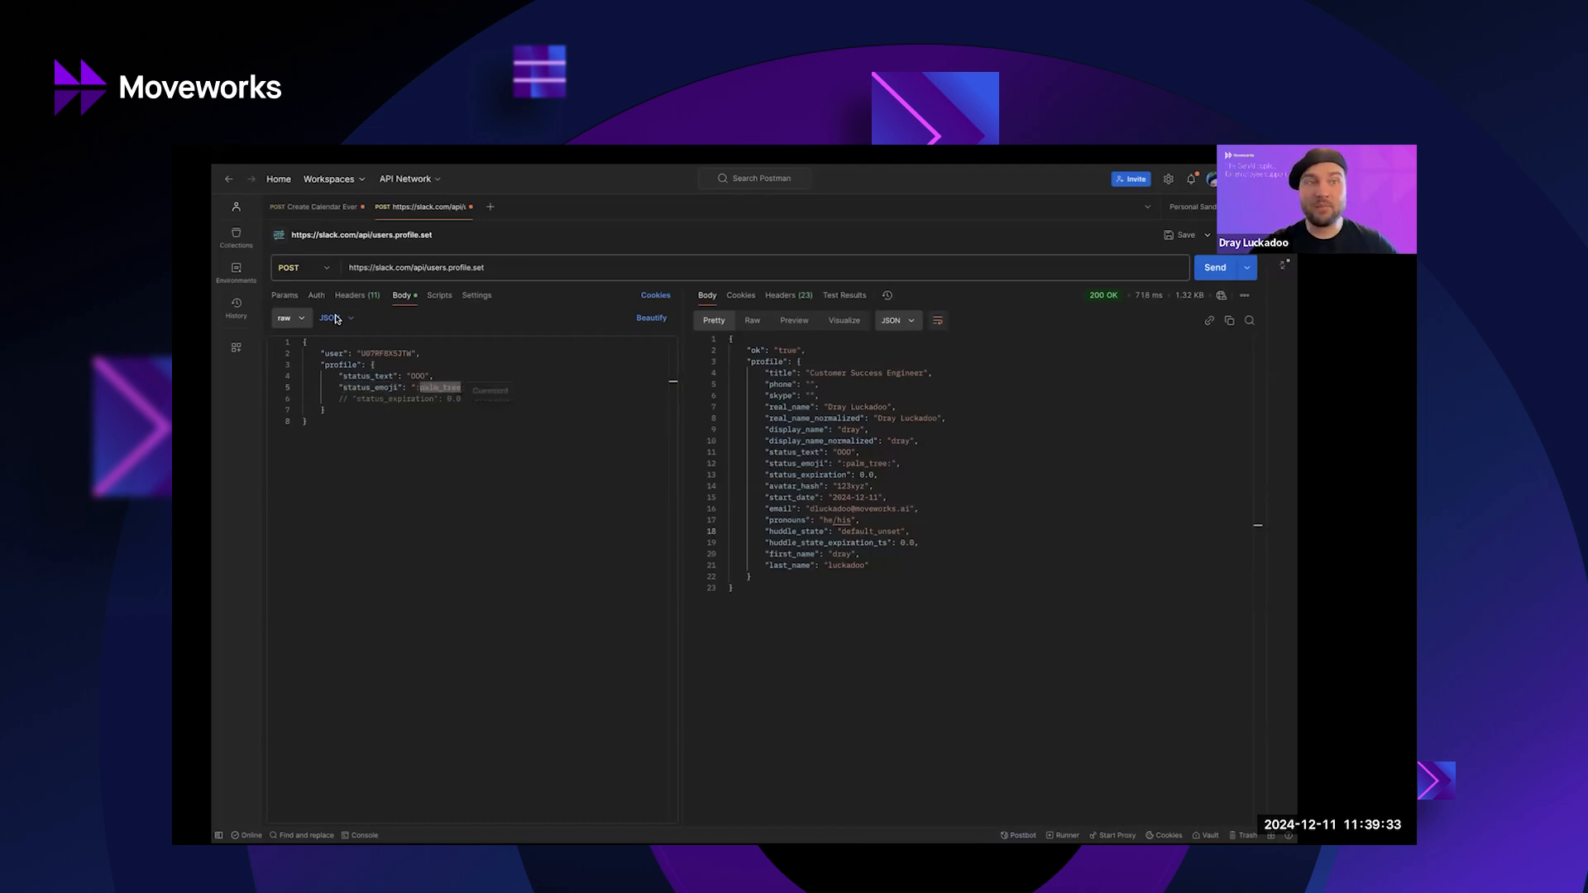
Highlight the start and end dateTime values in the Create Calendar Event body.
left_click(318, 208)
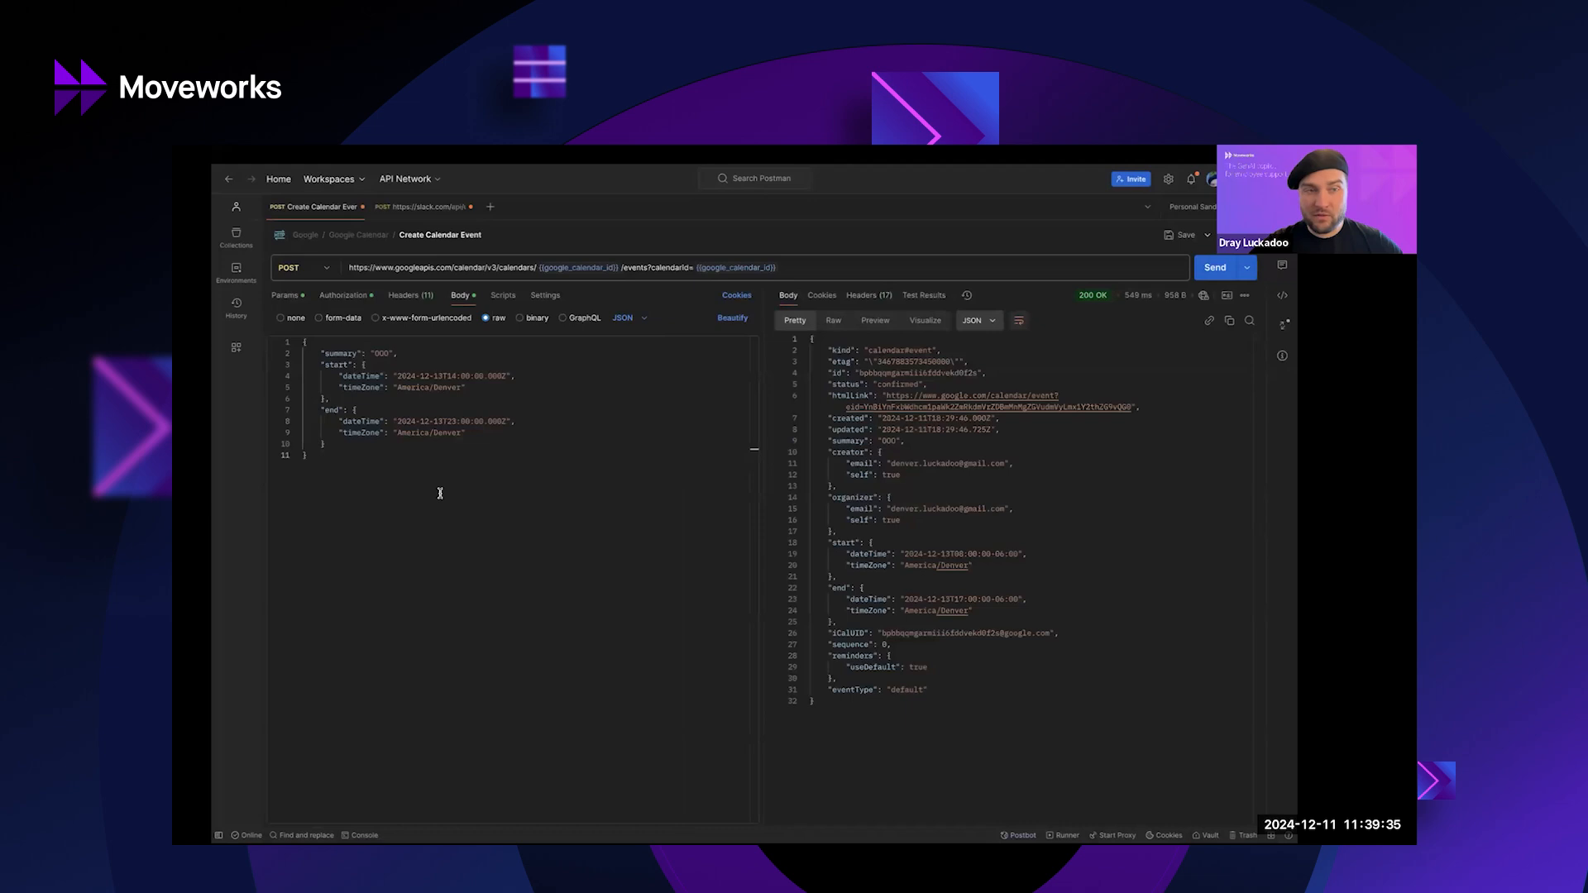
left_click_drag(399, 378, 506, 377)
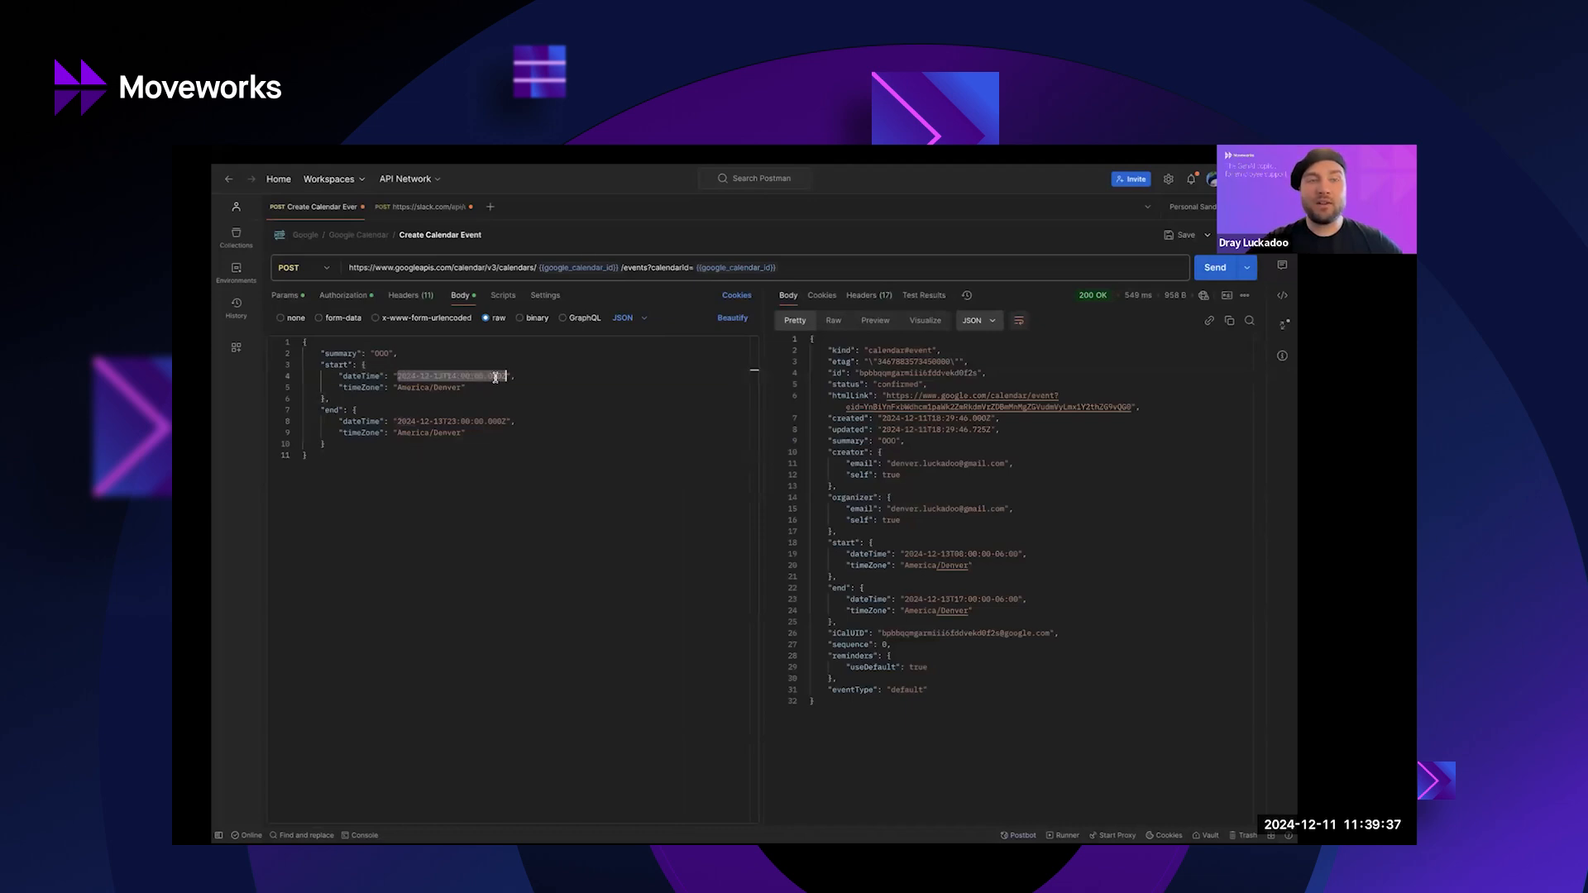
left_click_drag(400, 422, 516, 423)
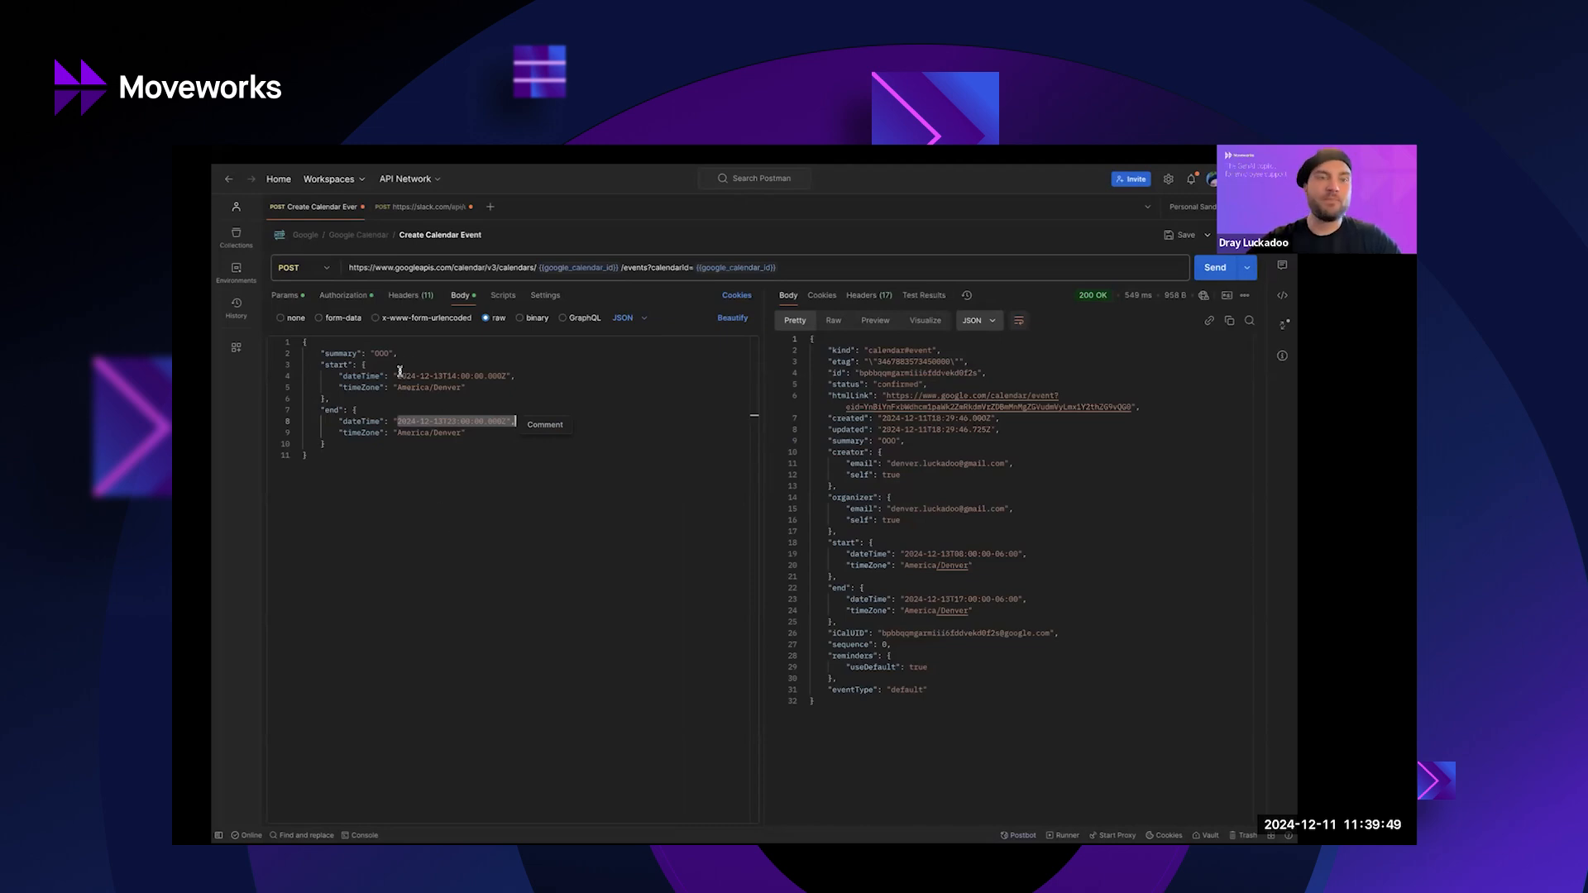
left_click_drag(398, 376, 495, 374)
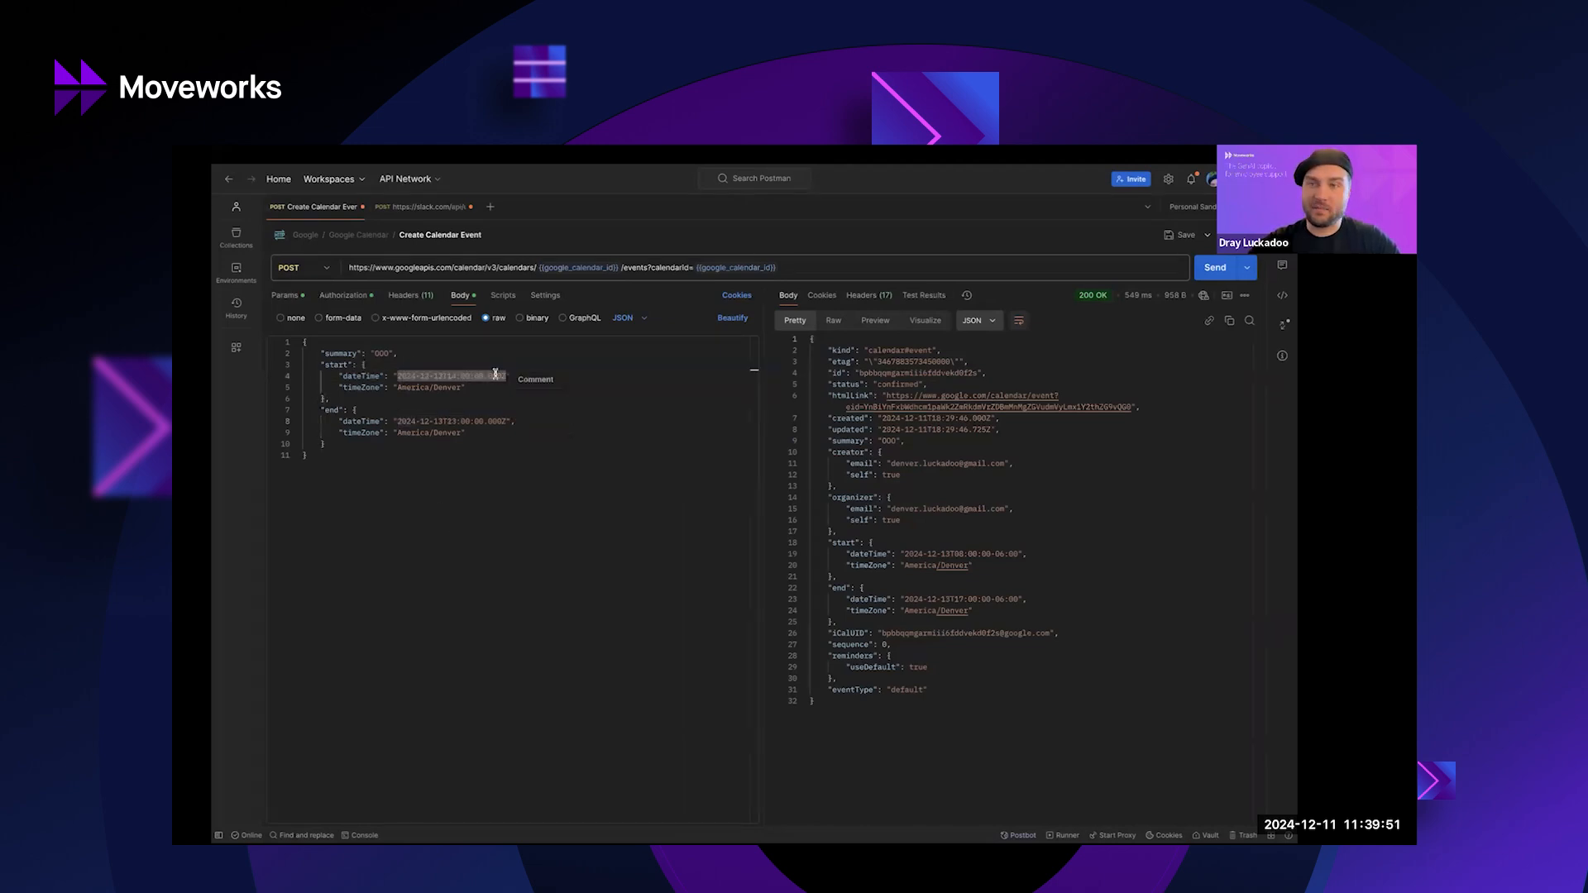
left_click_drag(398, 421, 483, 421)
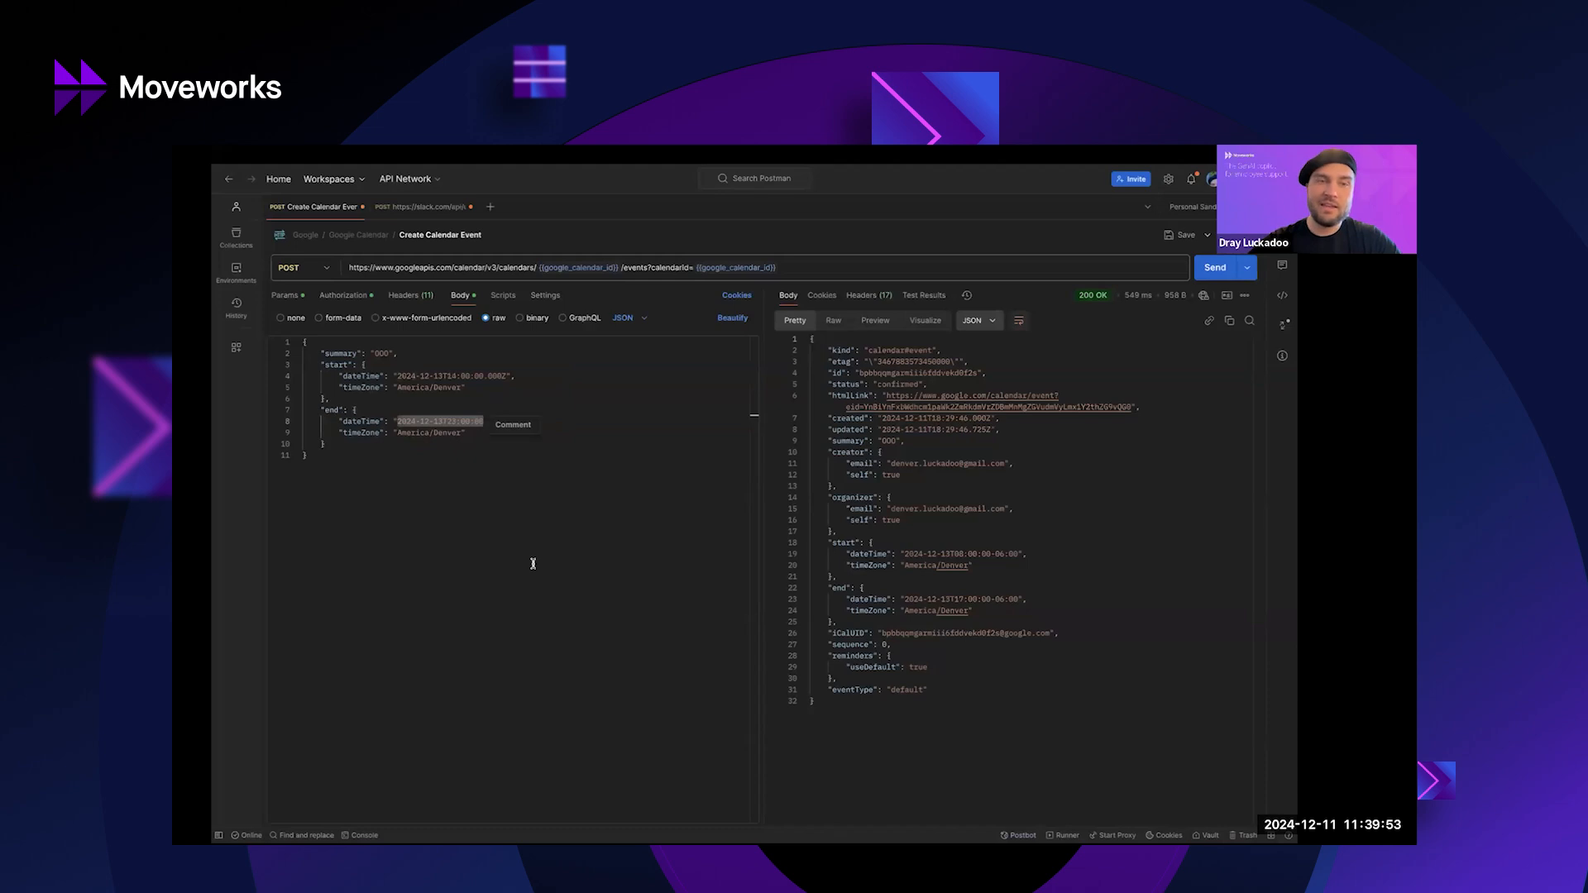
left_click(603, 470)
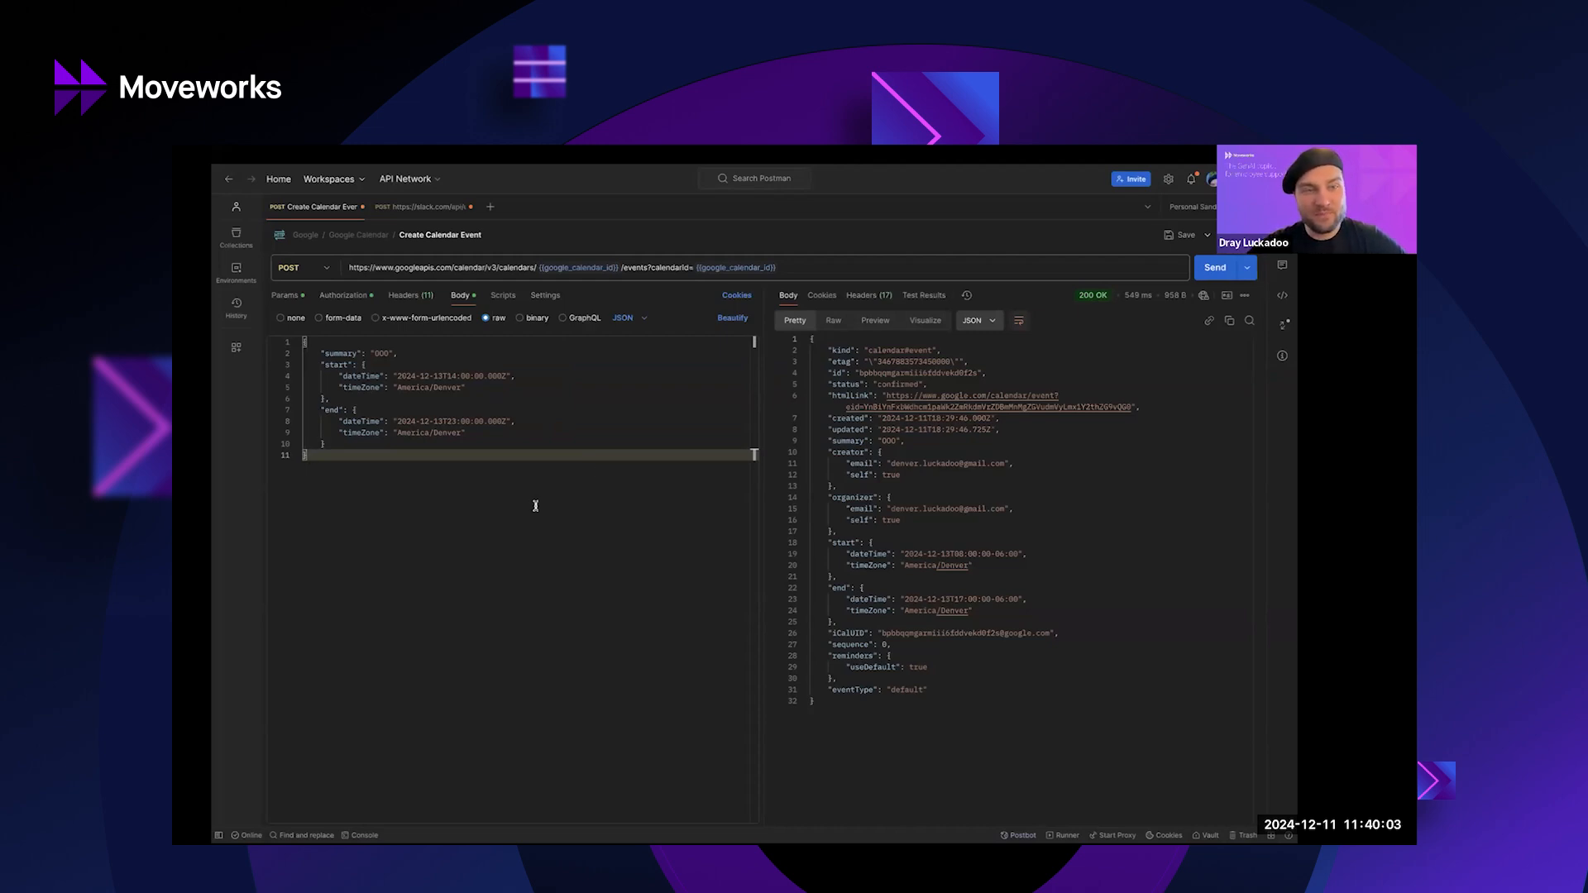
Highlight the America/Denver timeZone and the OOO event summary in the calendar body.
double_click(351, 388)
double_click(457, 387)
left_click(413, 387)
left_click_drag(413, 387, 458, 388)
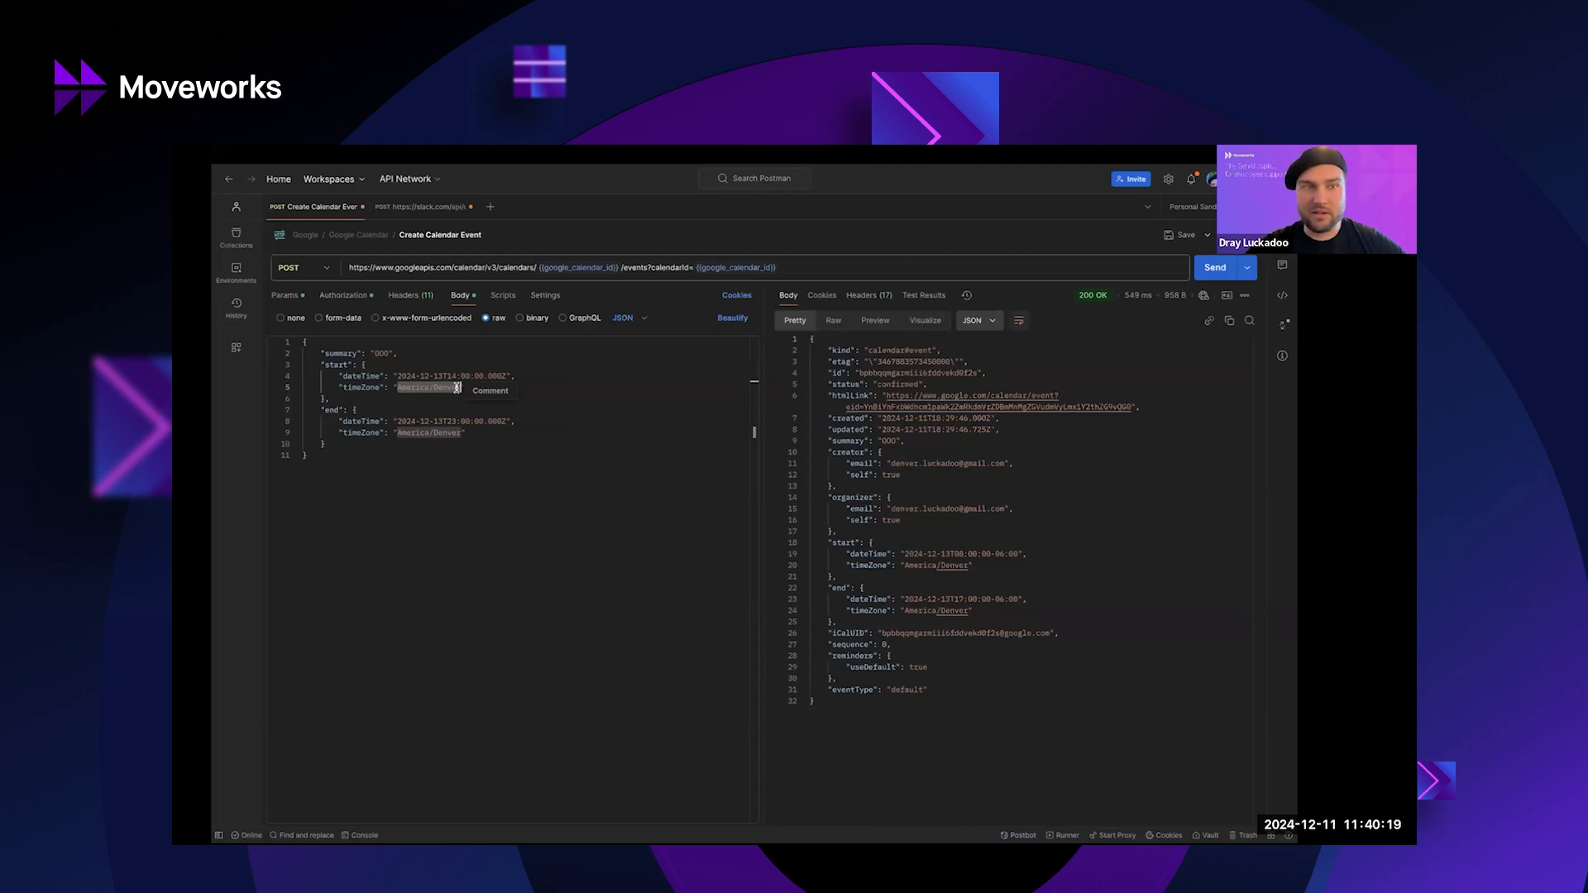
double_click(382, 353)
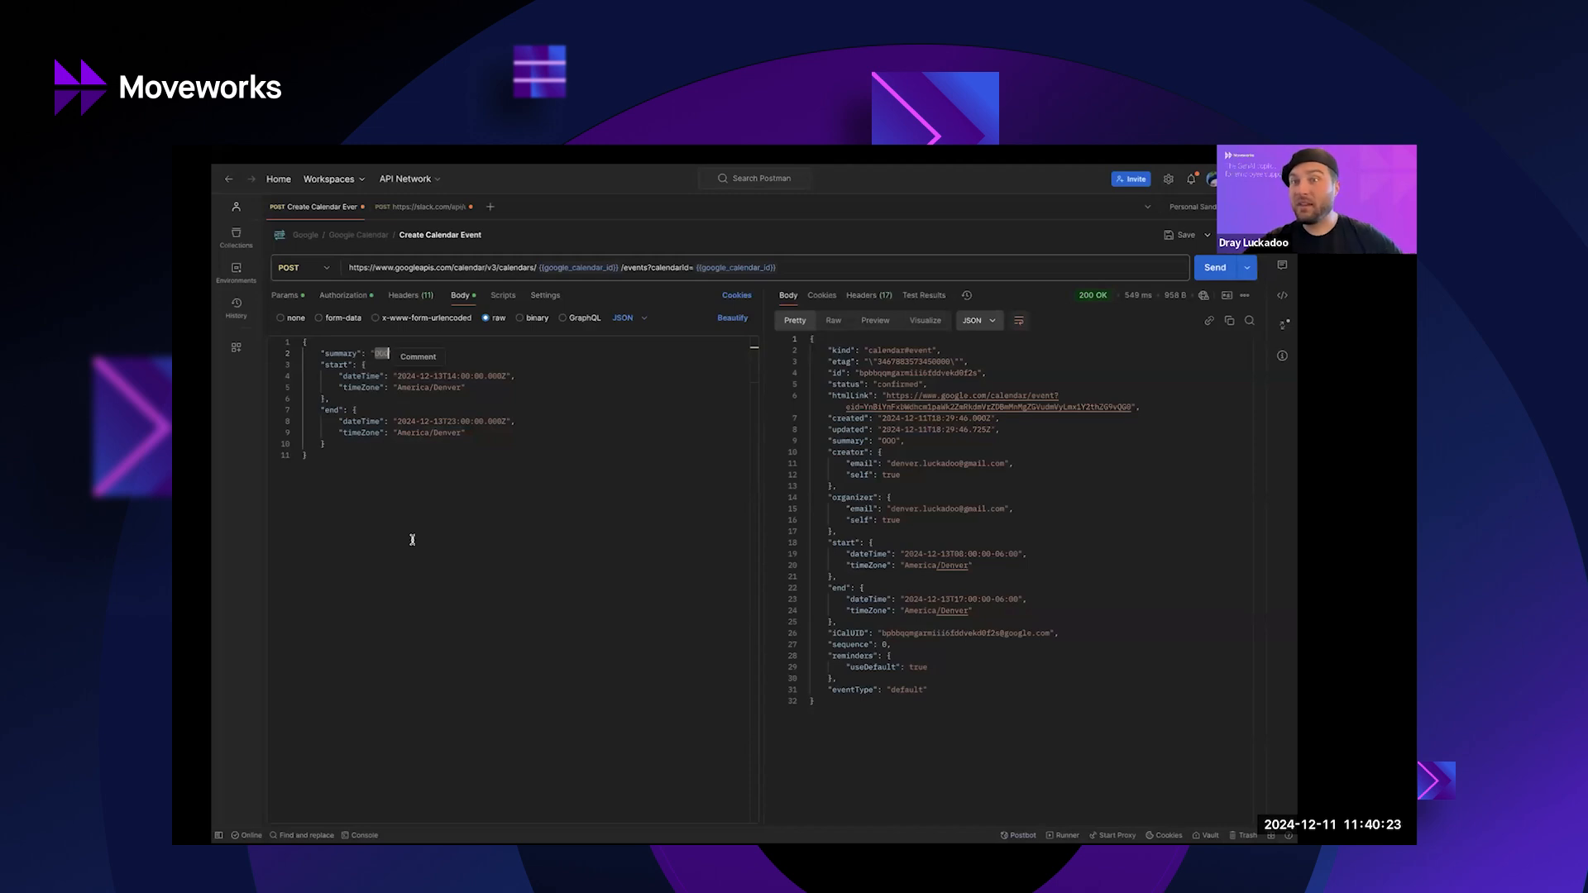
left_click(373, 354)
double_click(375, 354)
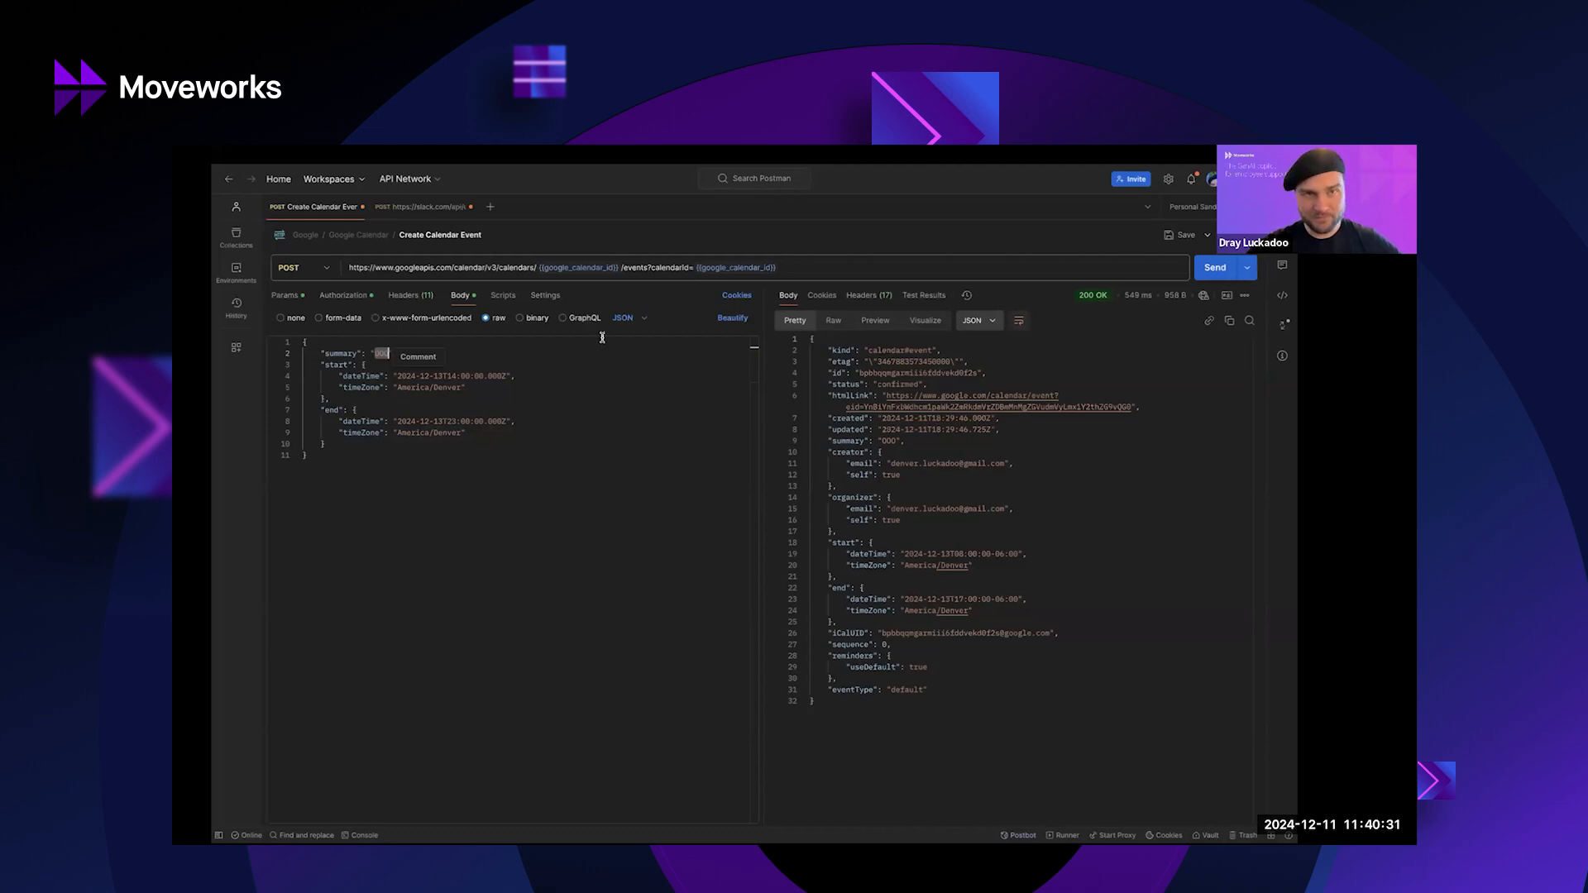
key("ctrl+Up")
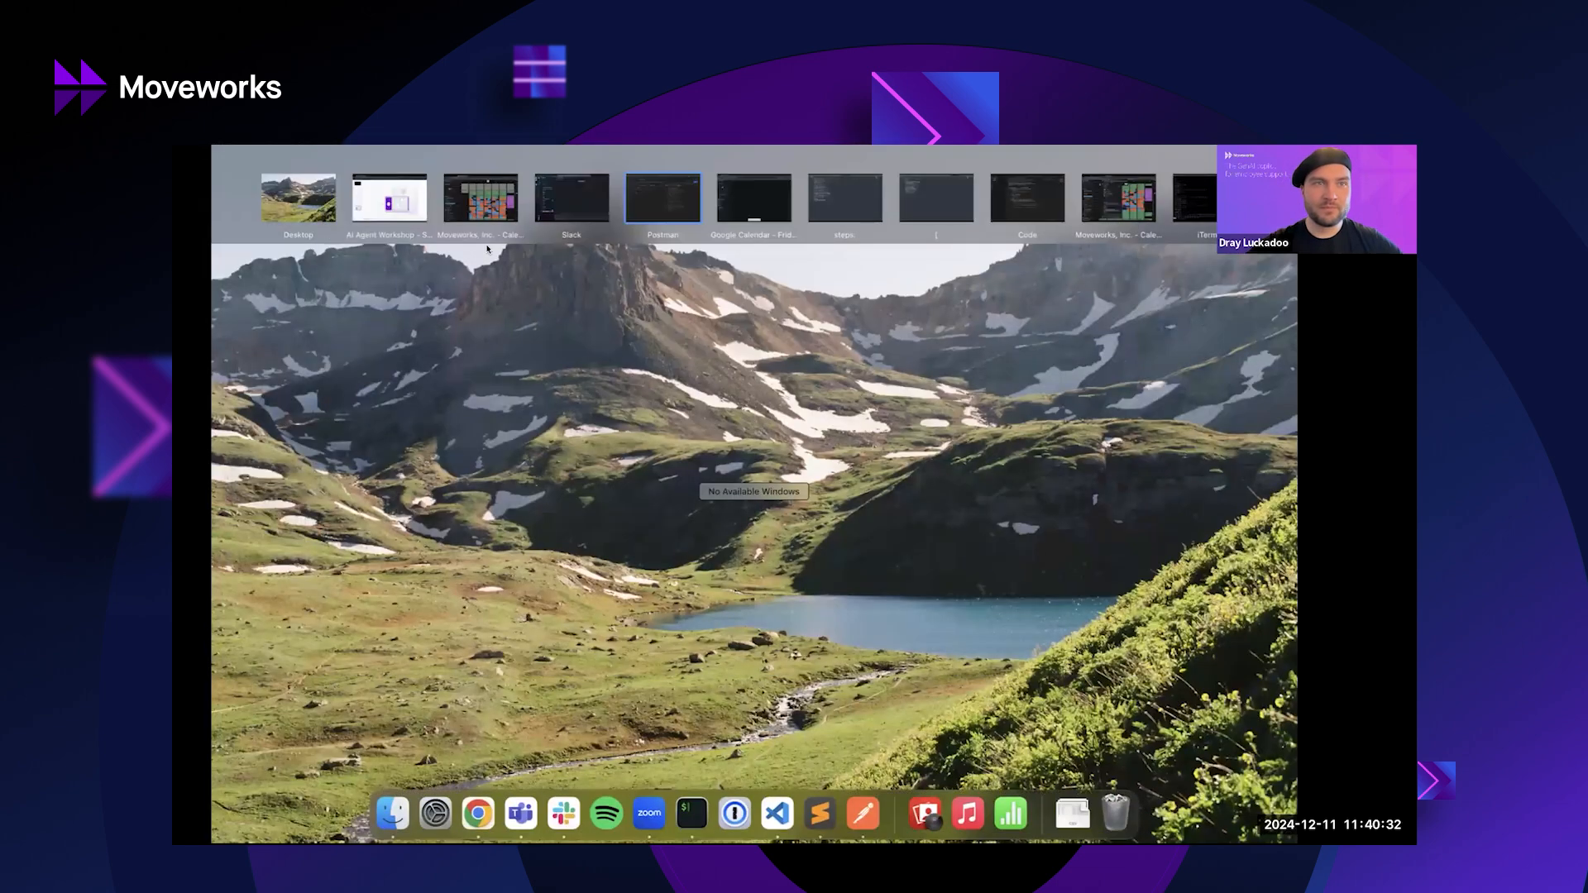
Open the Moveworks lookup action in Creator Studio and view its input variables.
left_click(390, 198)
left_click(501, 178)
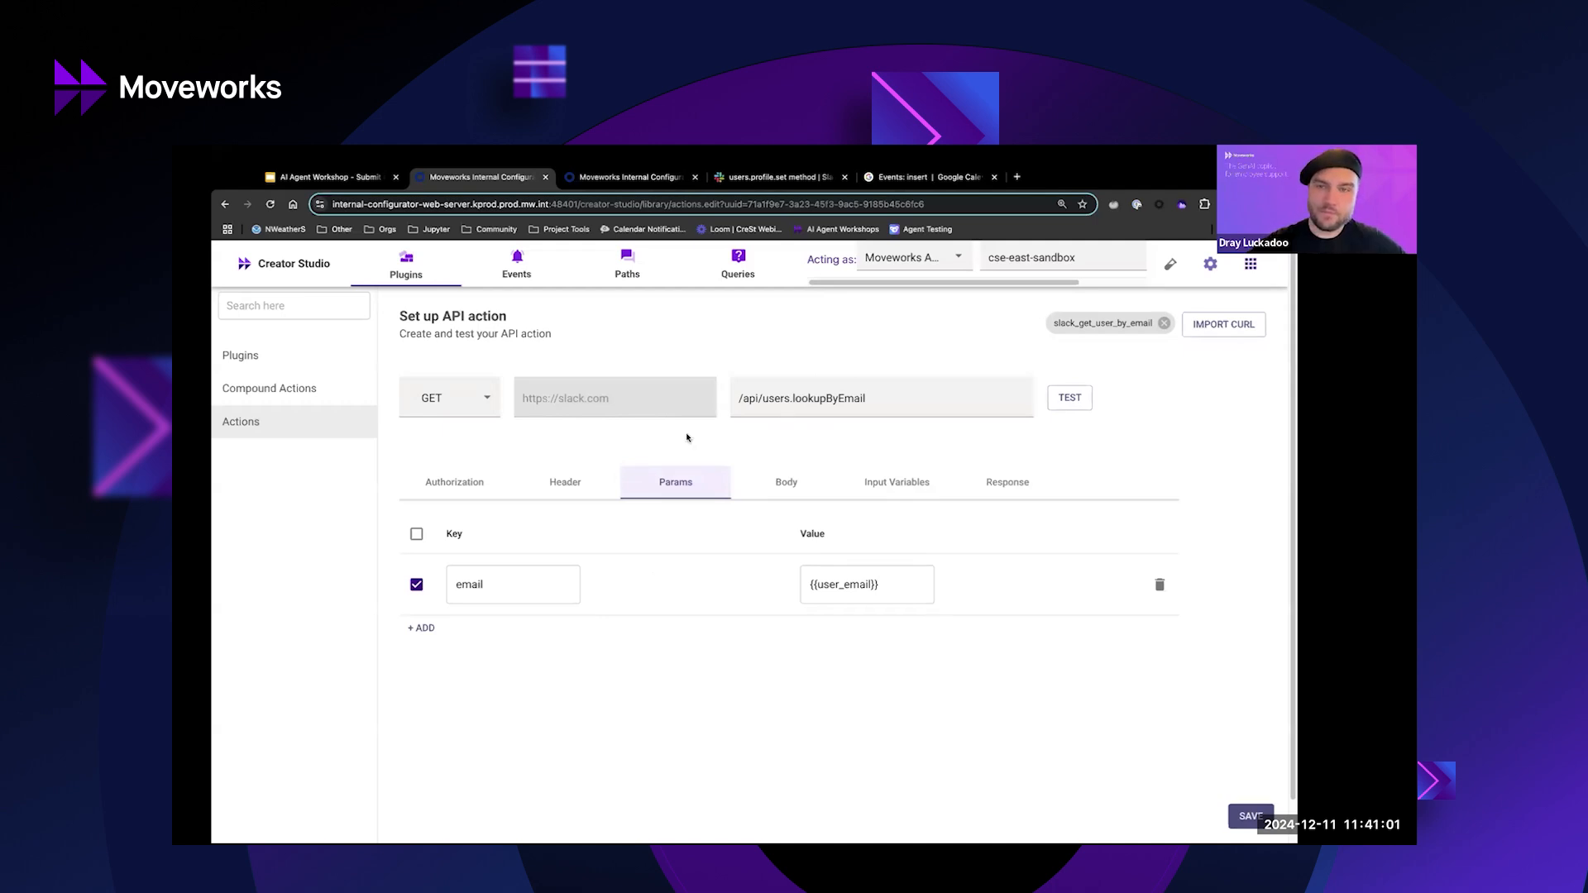
left_click(786, 483)
left_click(915, 487)
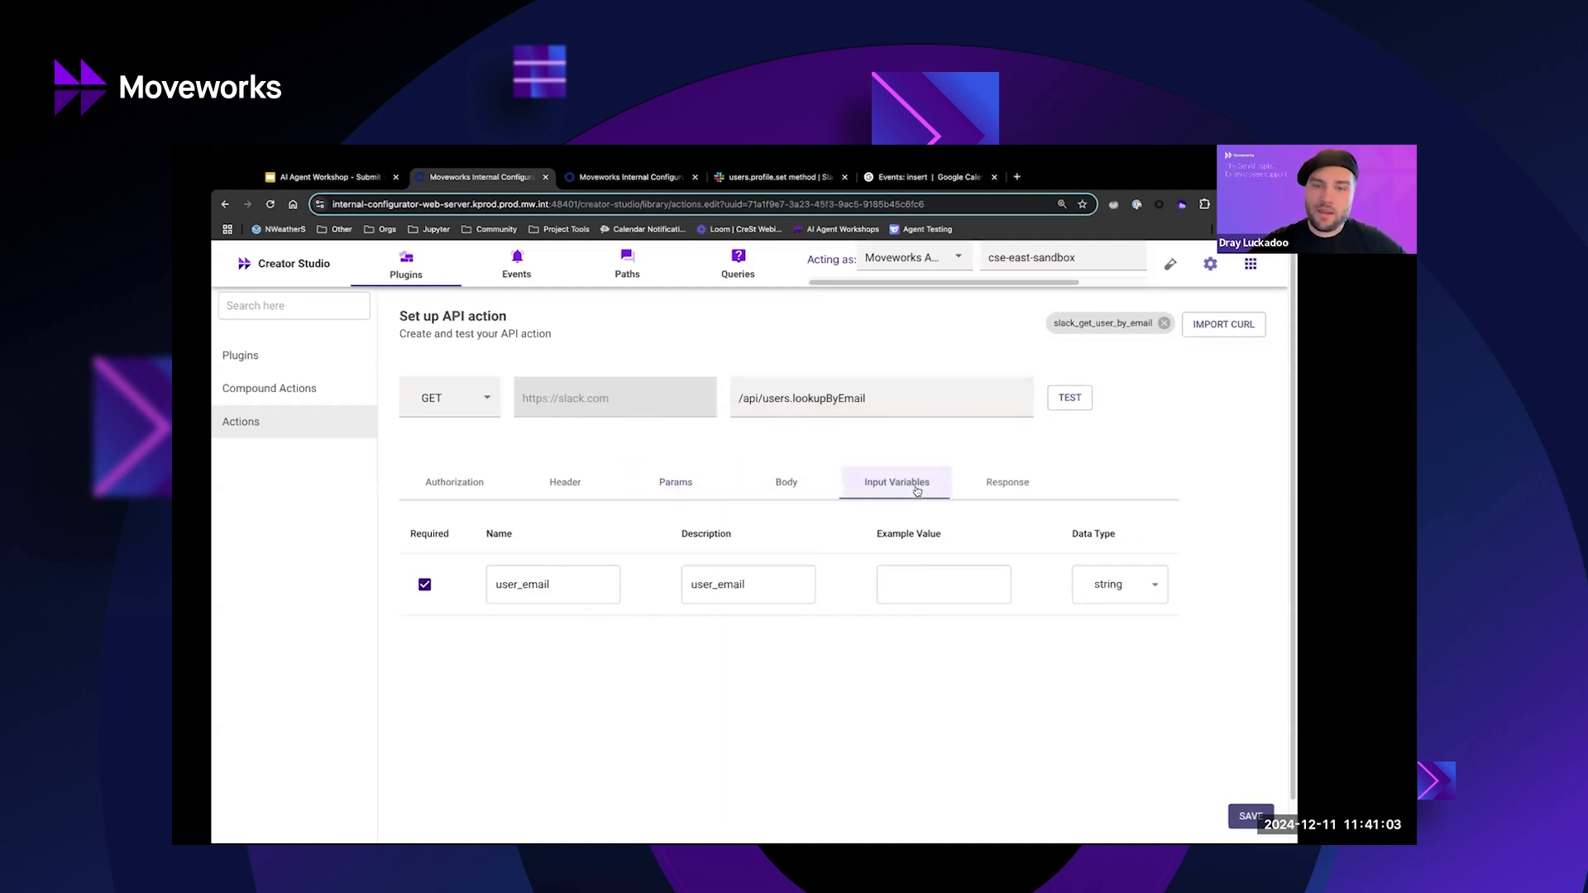
Enter an example e-mail address for user_email and run a test of the lookup action.
left_click(929, 589)
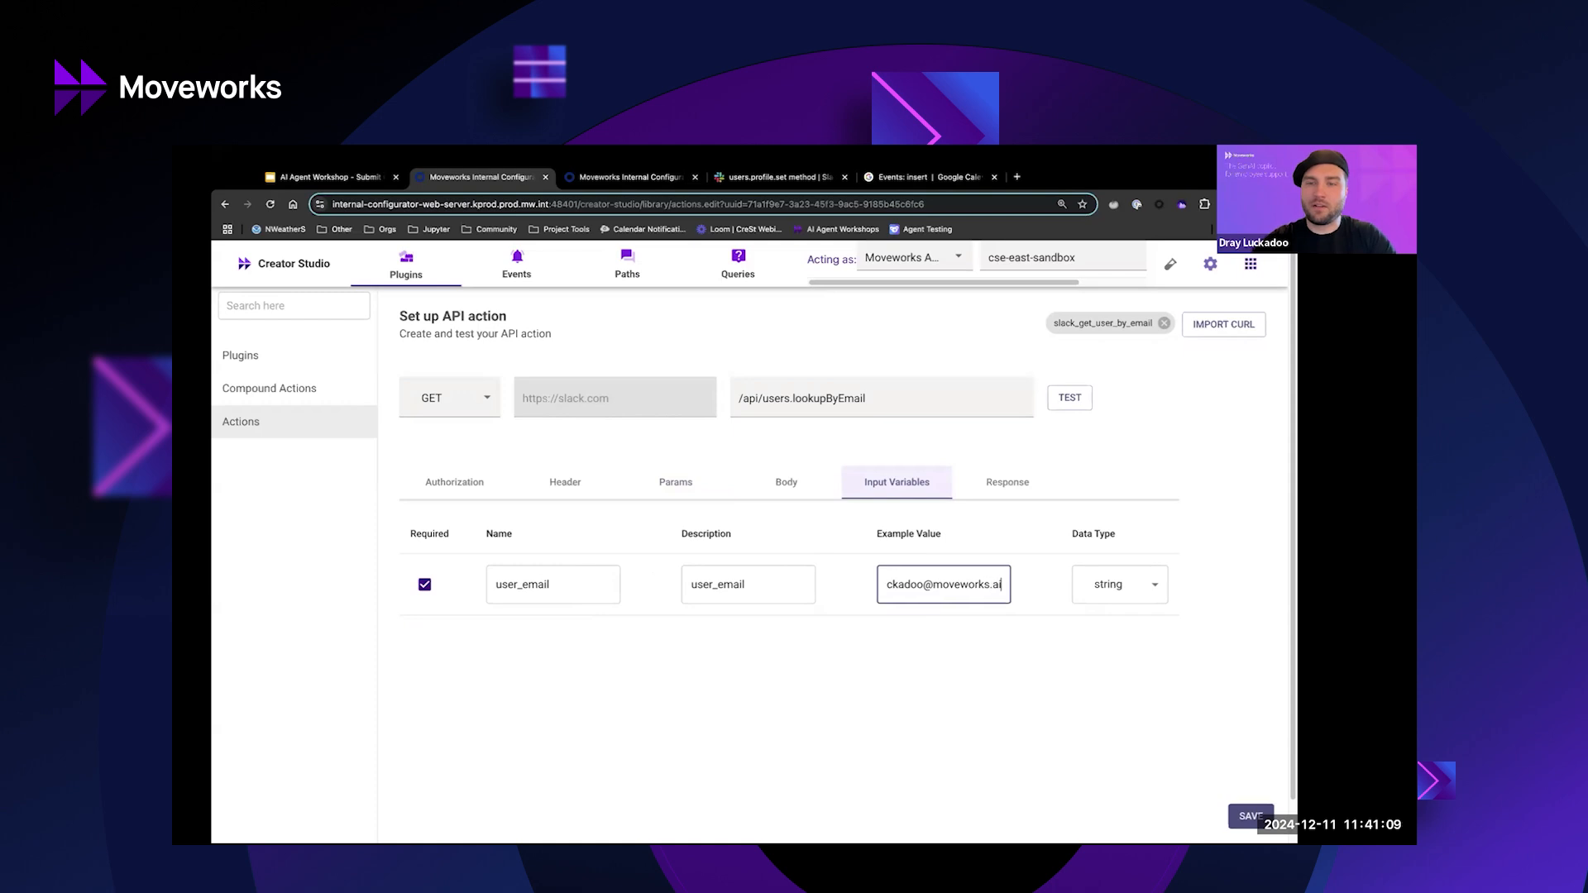
left_click(992, 488)
left_click(911, 481)
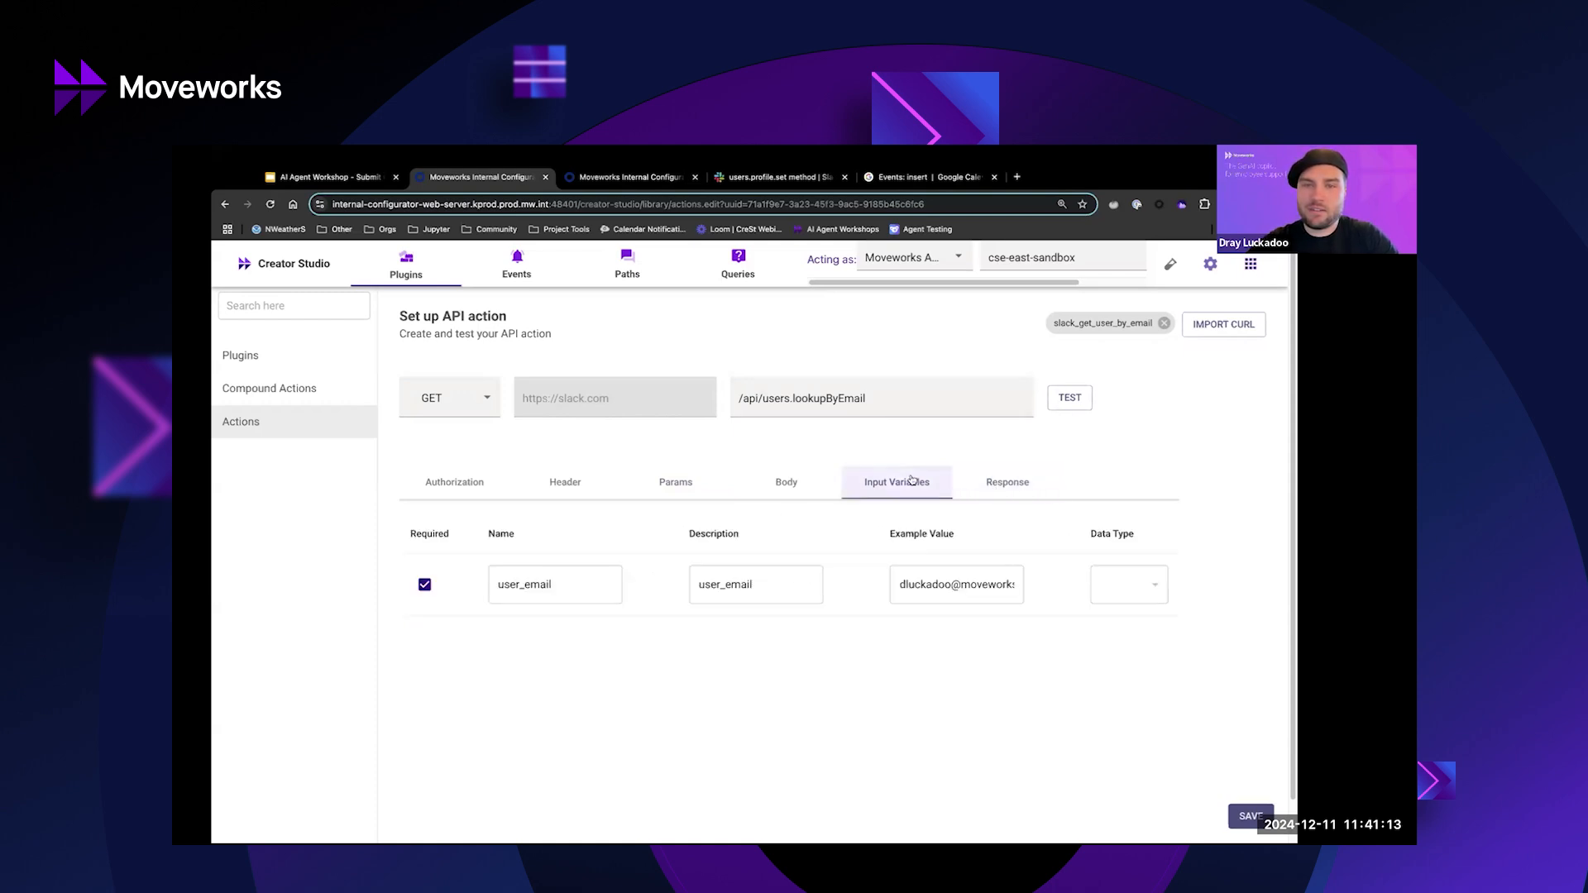
left_click(1065, 405)
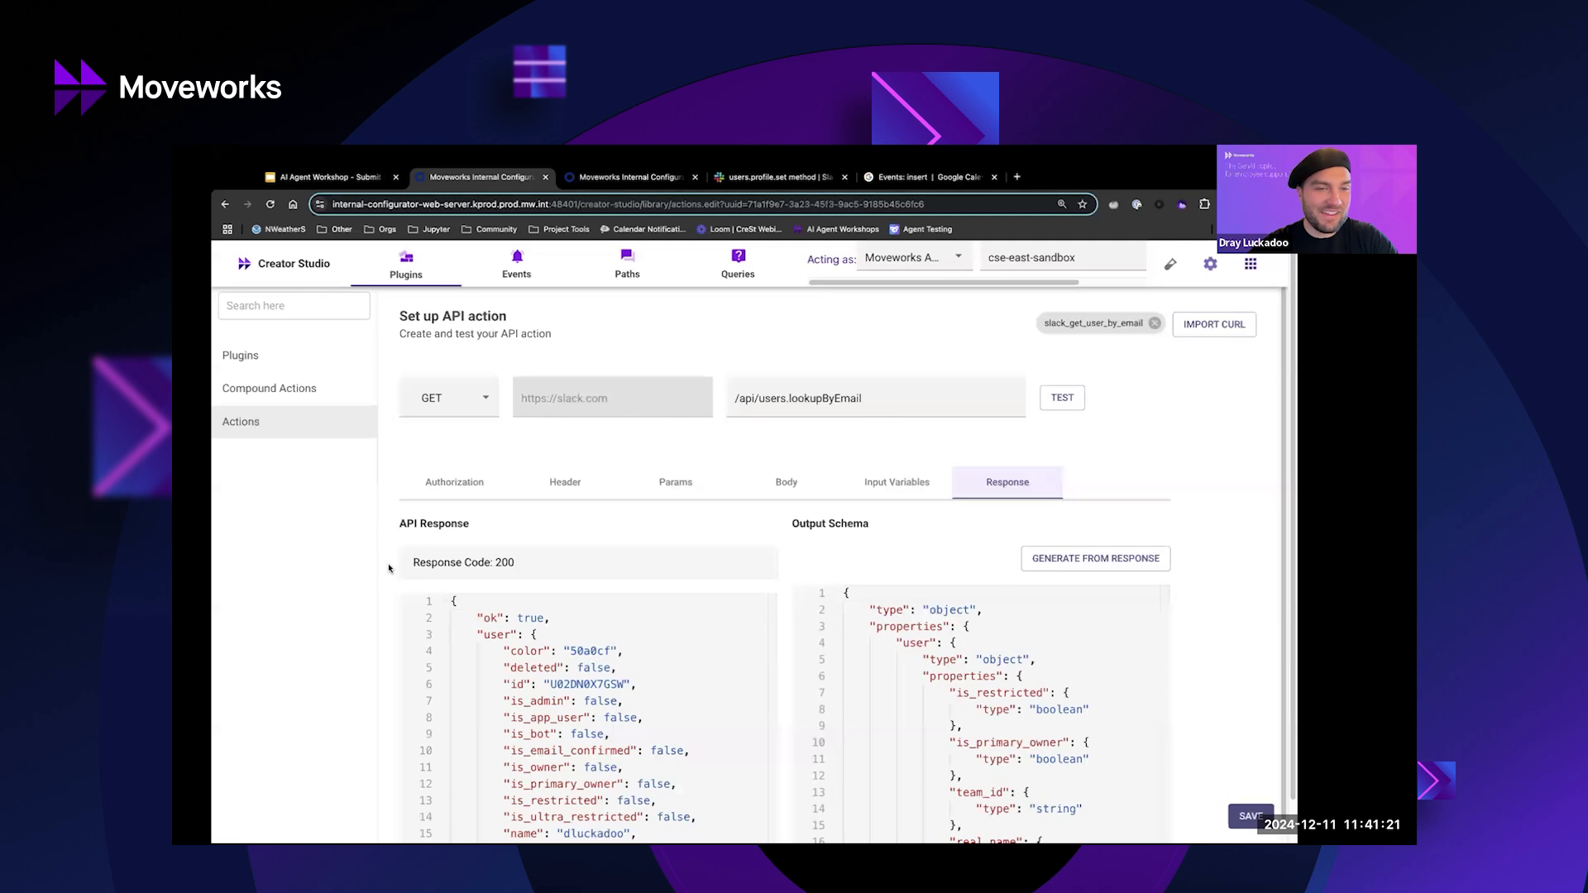
Select the user's Slack id in the 200 lookup response, then switch to the workshop slide deck.
scroll(546, 579, "down", 3)
scroll(546, 579, "down", 5)
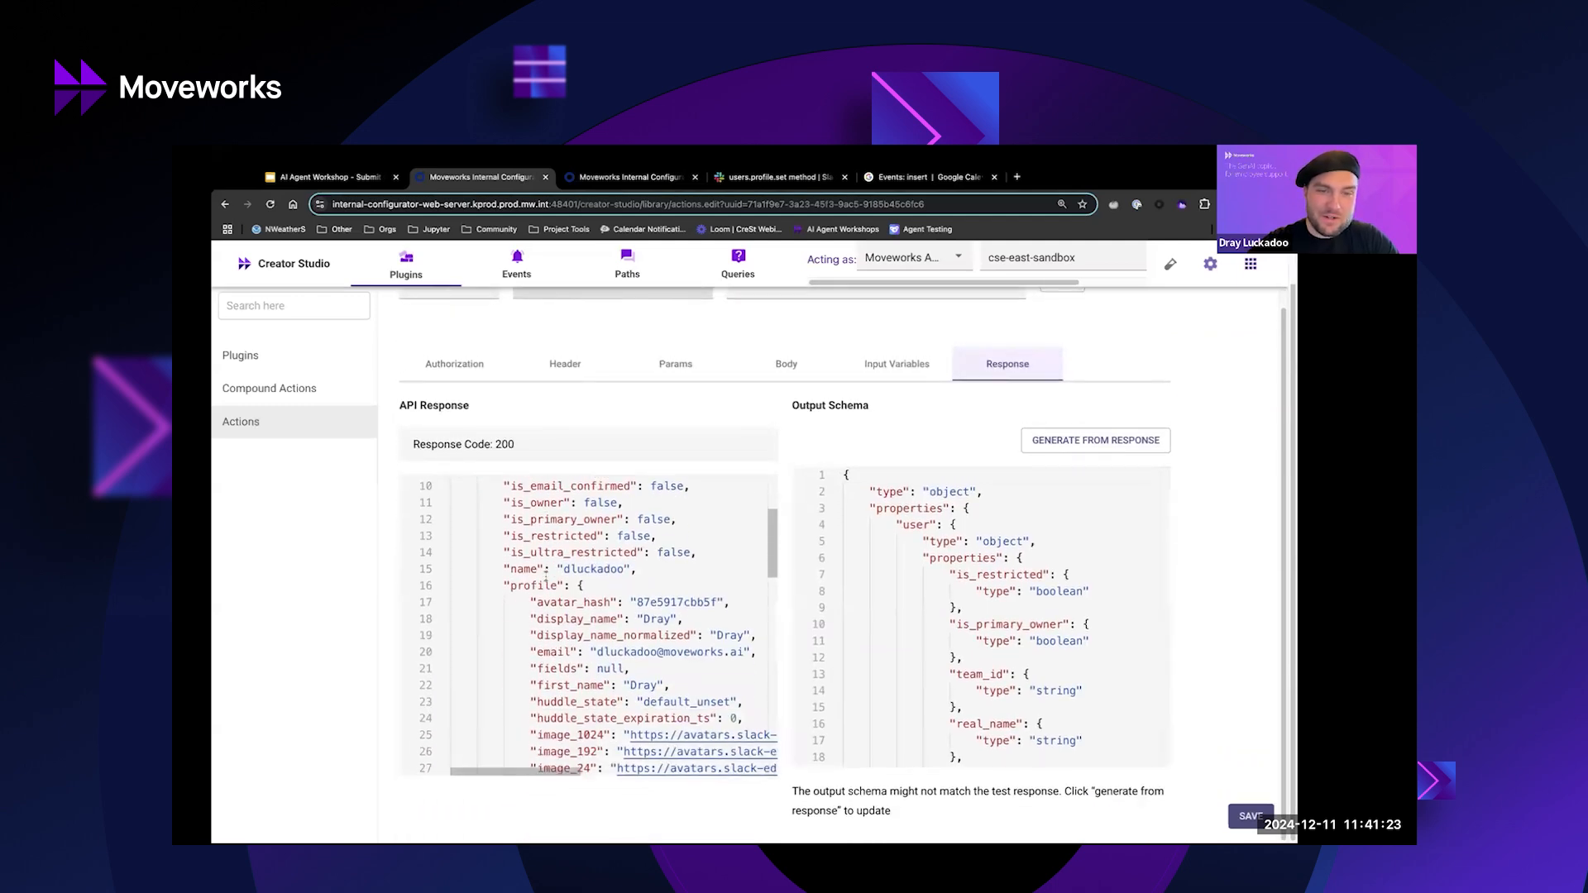
scroll(488, 537, "up", 5)
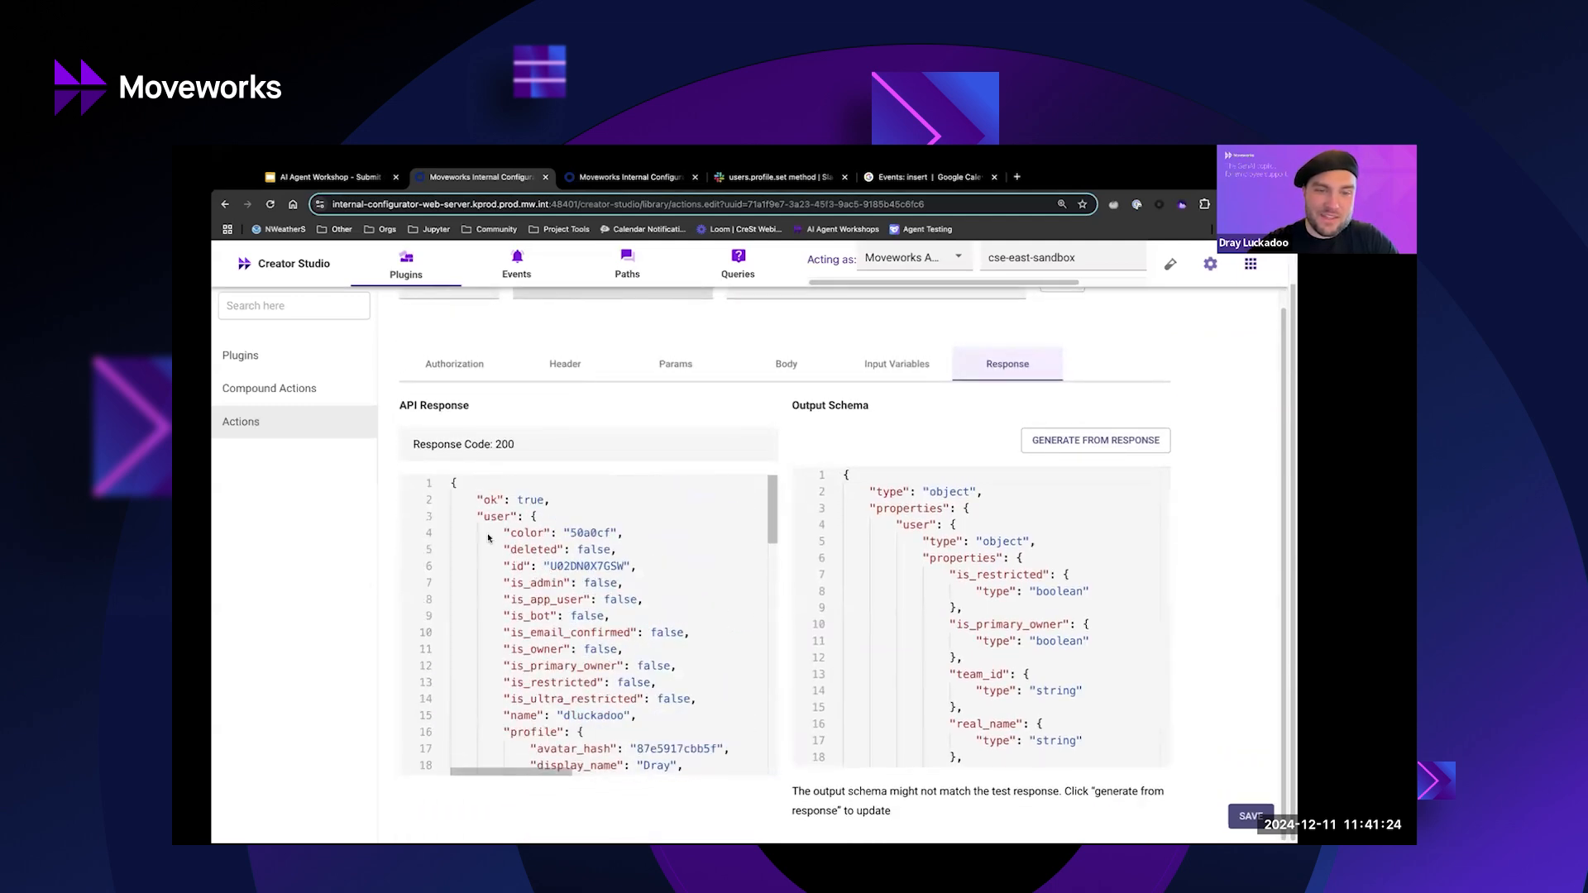
double_click(560, 567)
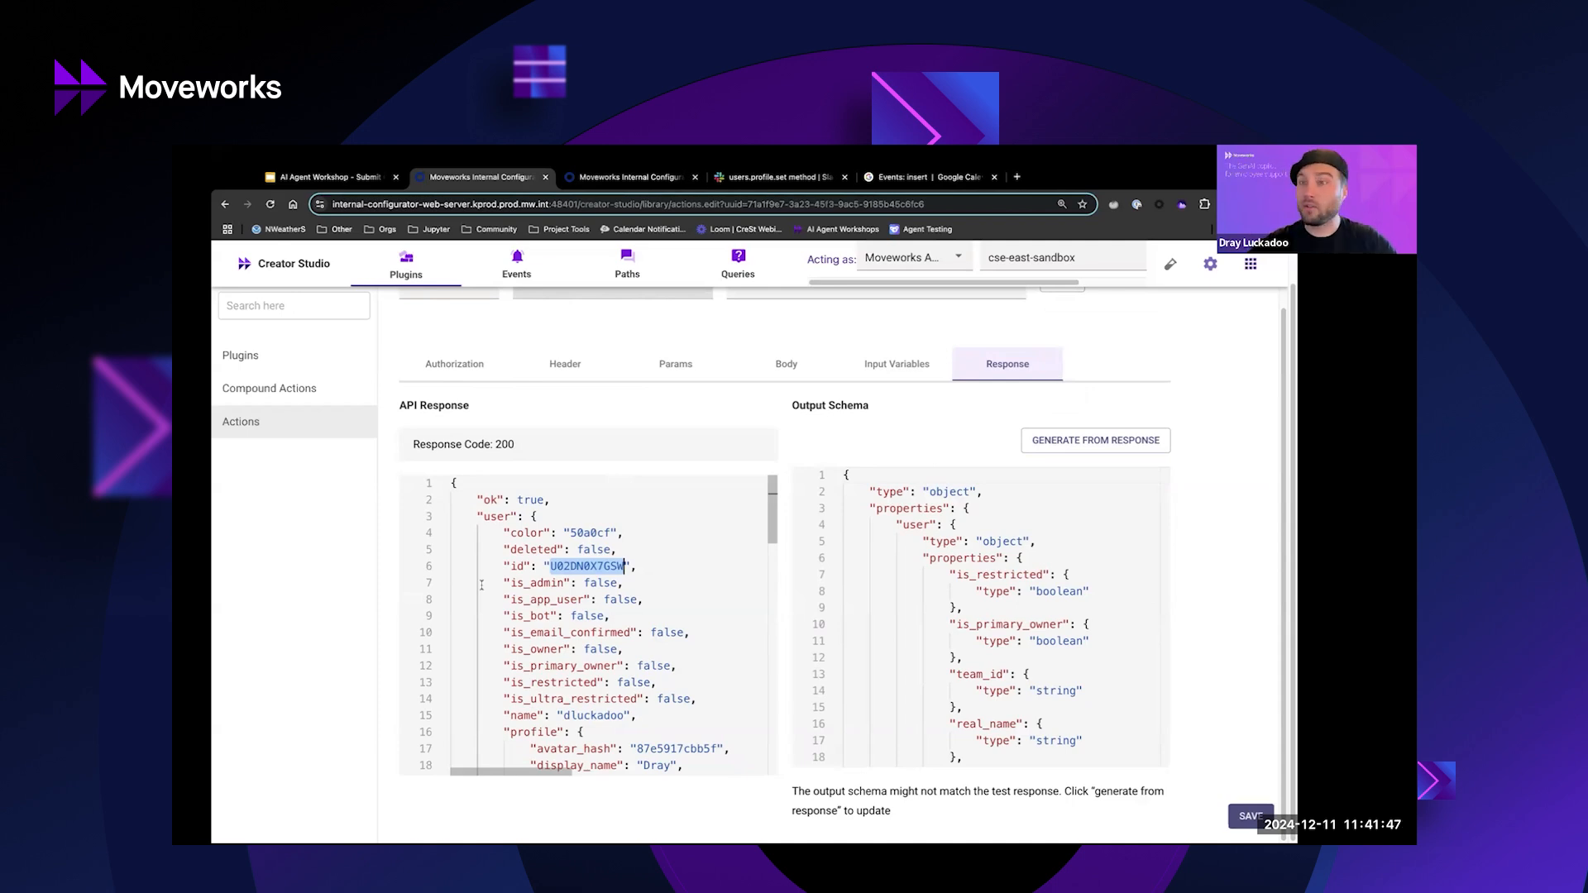
key("ctrl+1")
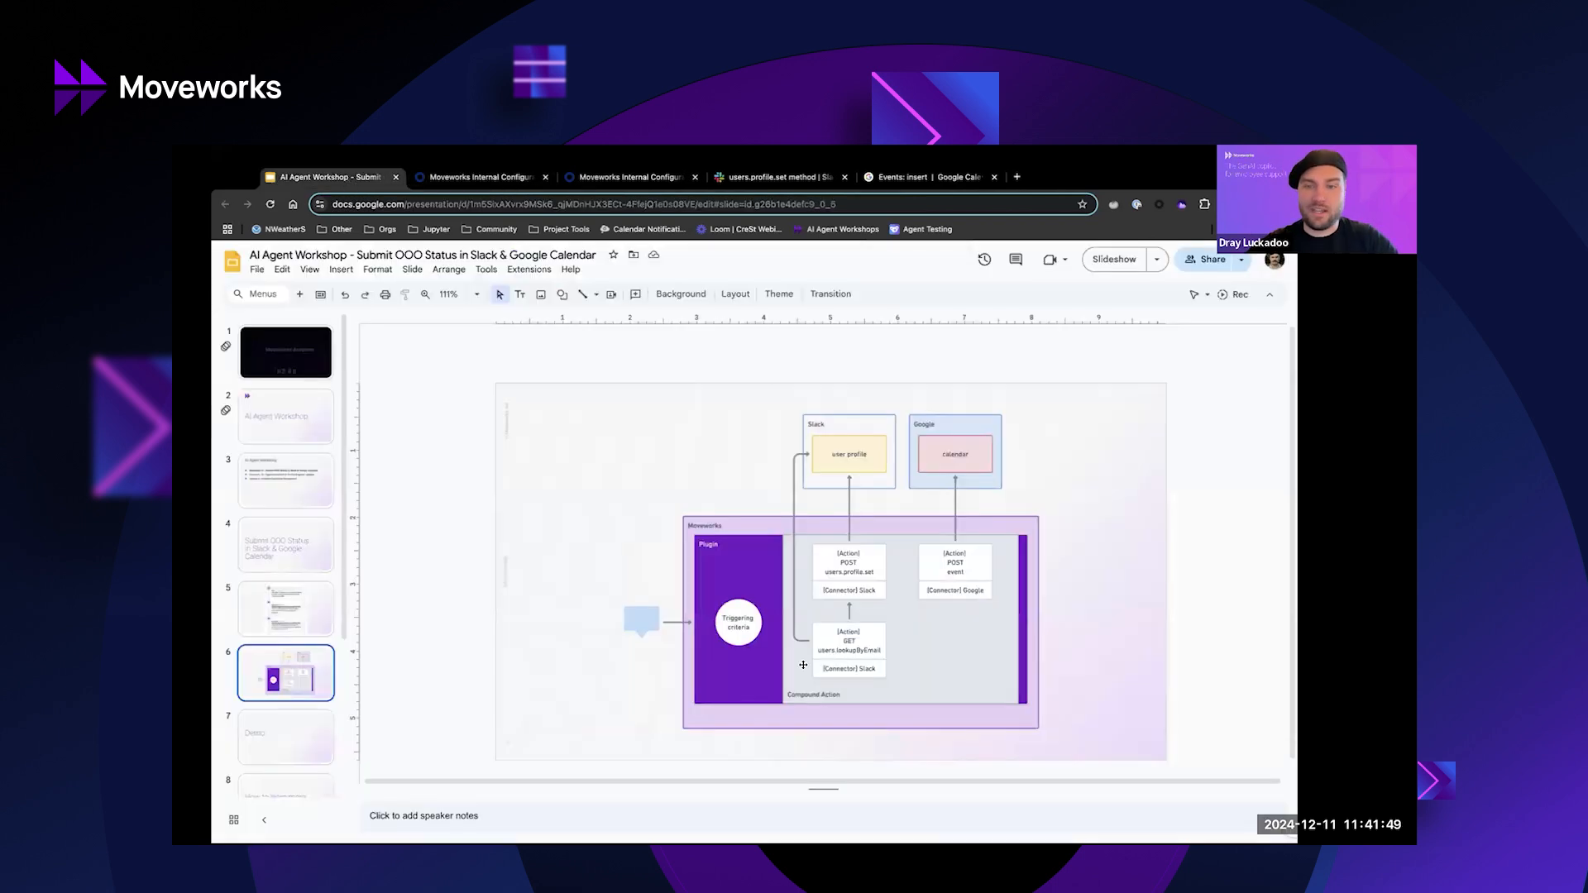
Move through the lookup test response tab to the Write Compound Action script tab.
left_click(496, 177)
left_click(567, 181)
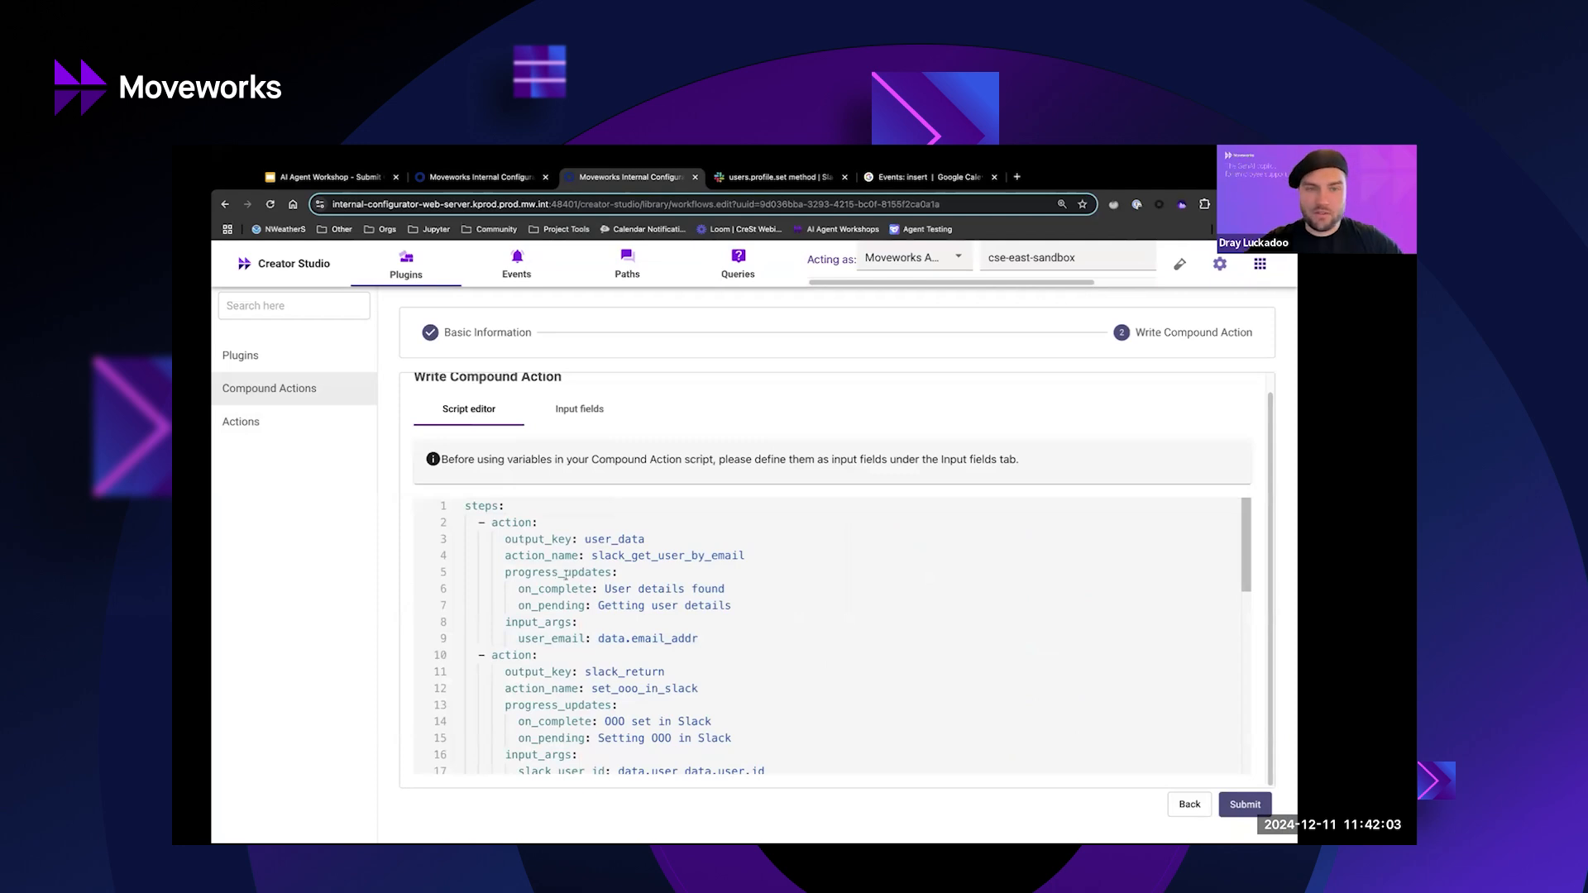
Match slack_get_user_by_email's user_email variable to the script's line 9 argument, then view the input fields.
double_click(631, 556)
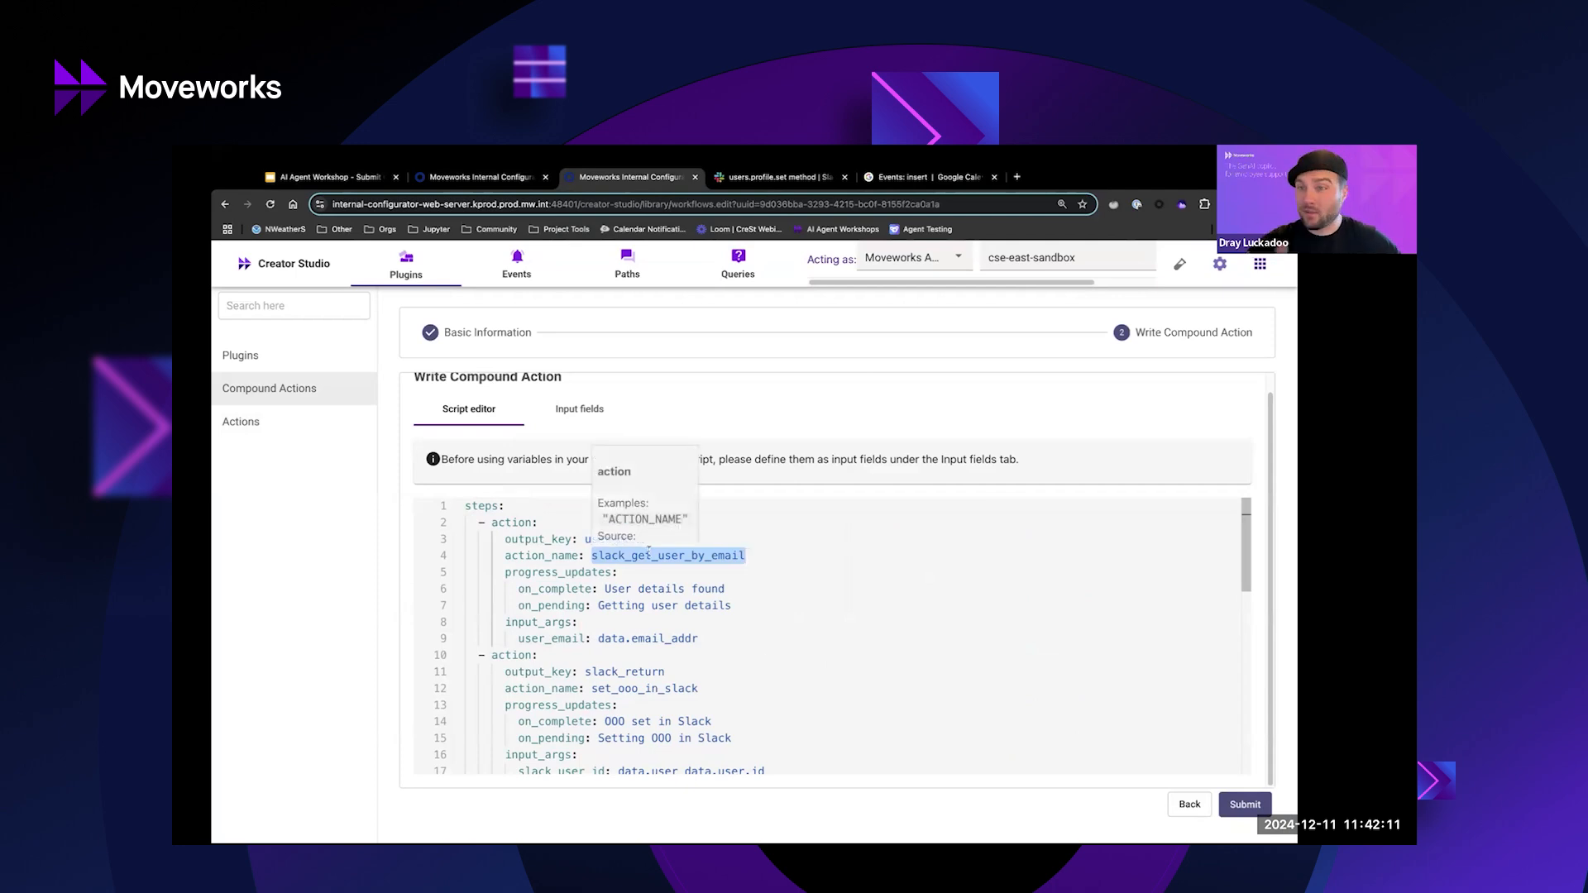
left_click(479, 177)
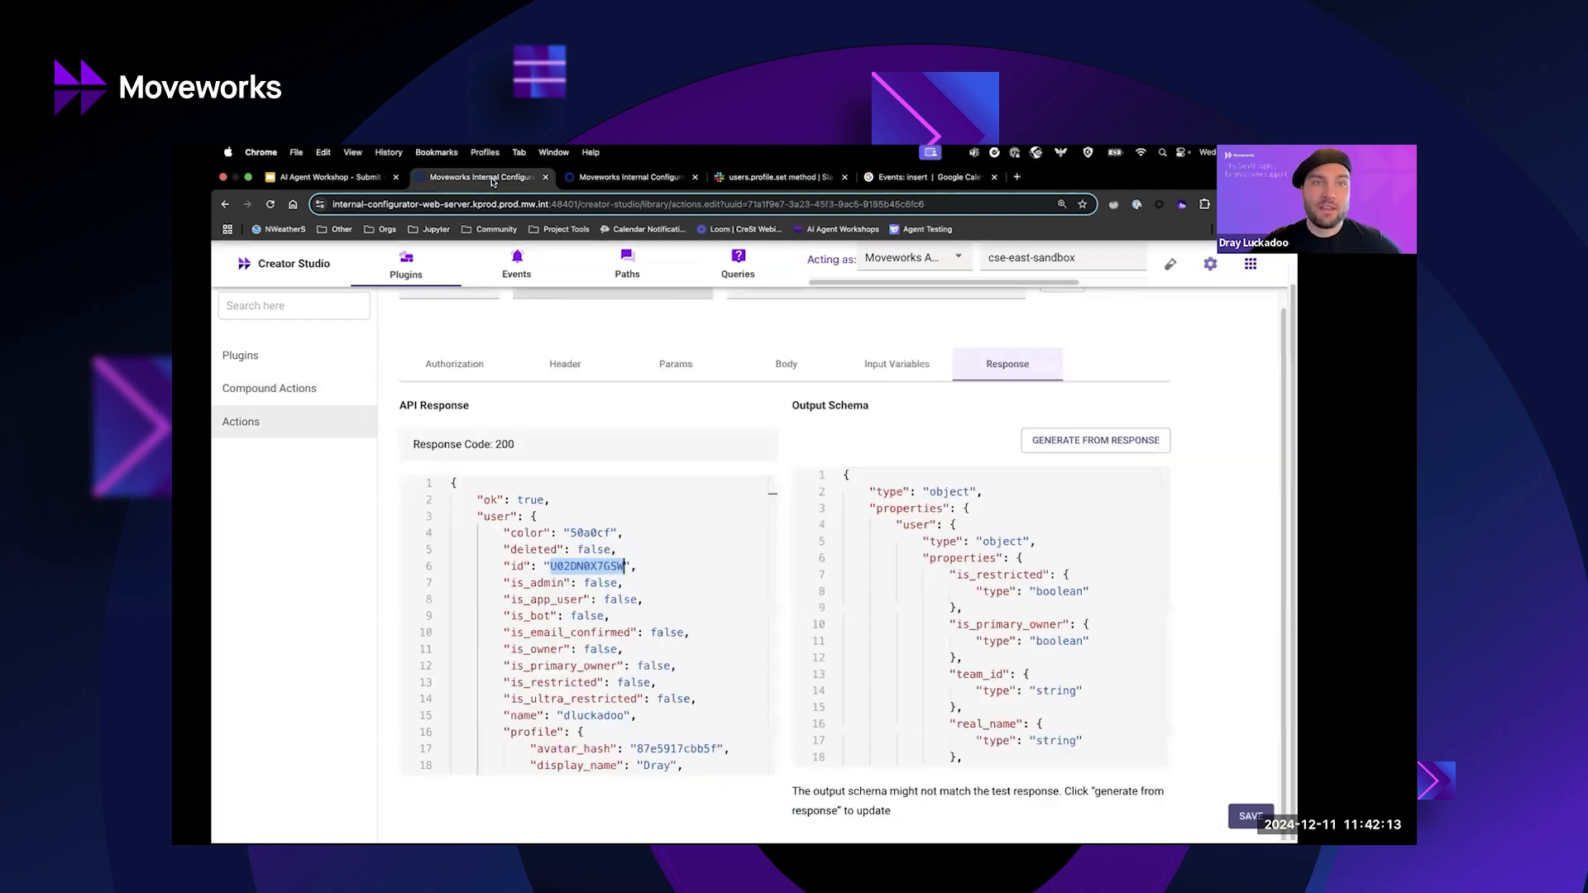
left_click(898, 357)
left_click(810, 557)
key("ctrl+a")
left_click(589, 178)
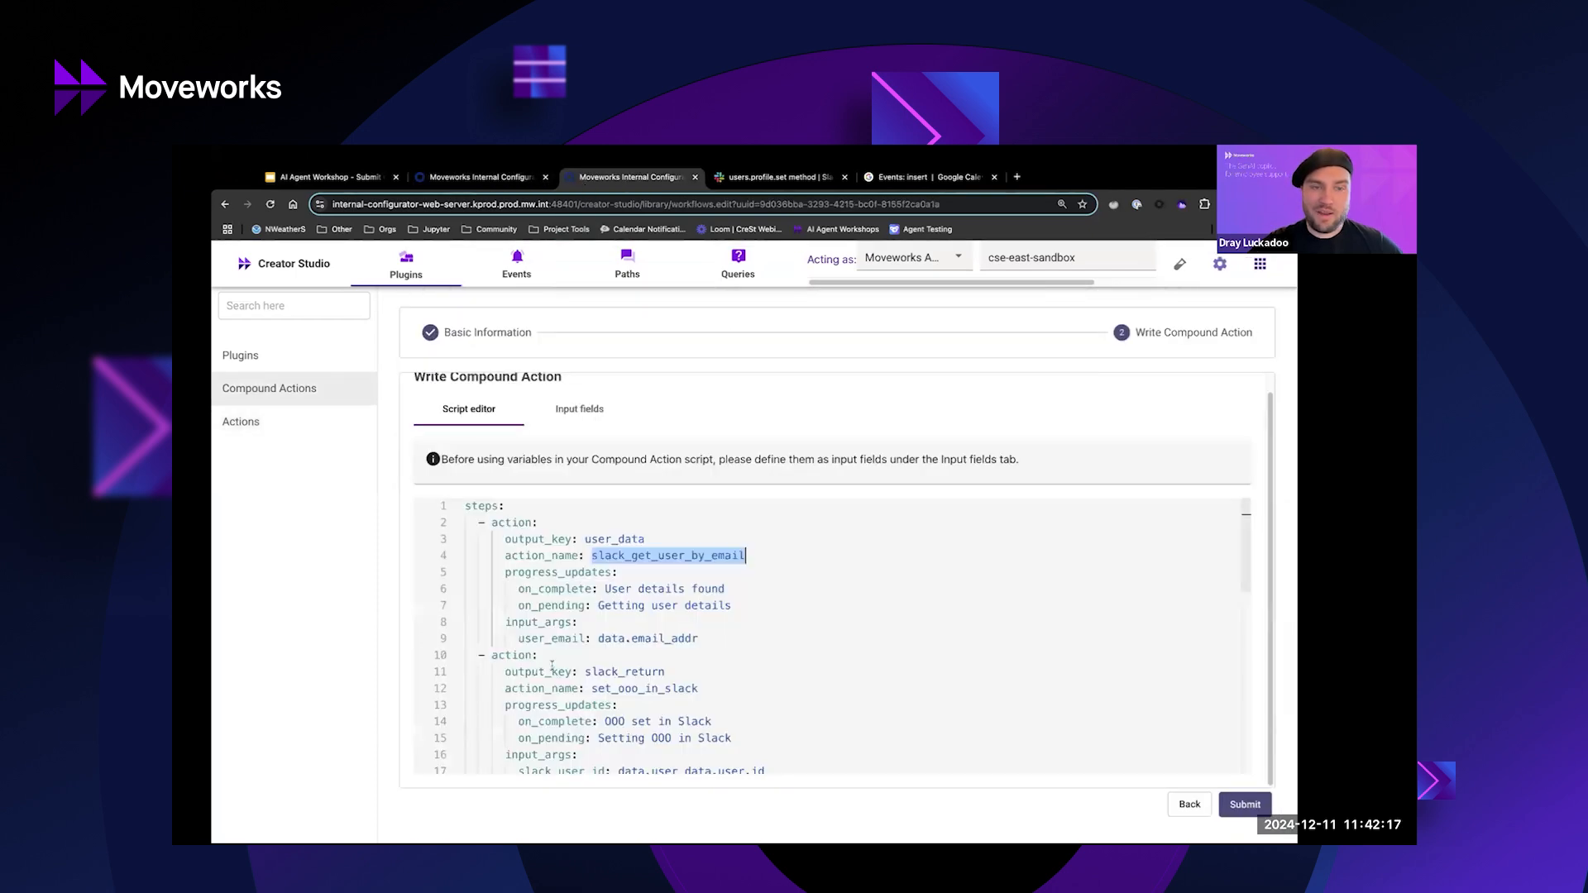
double_click(551, 639)
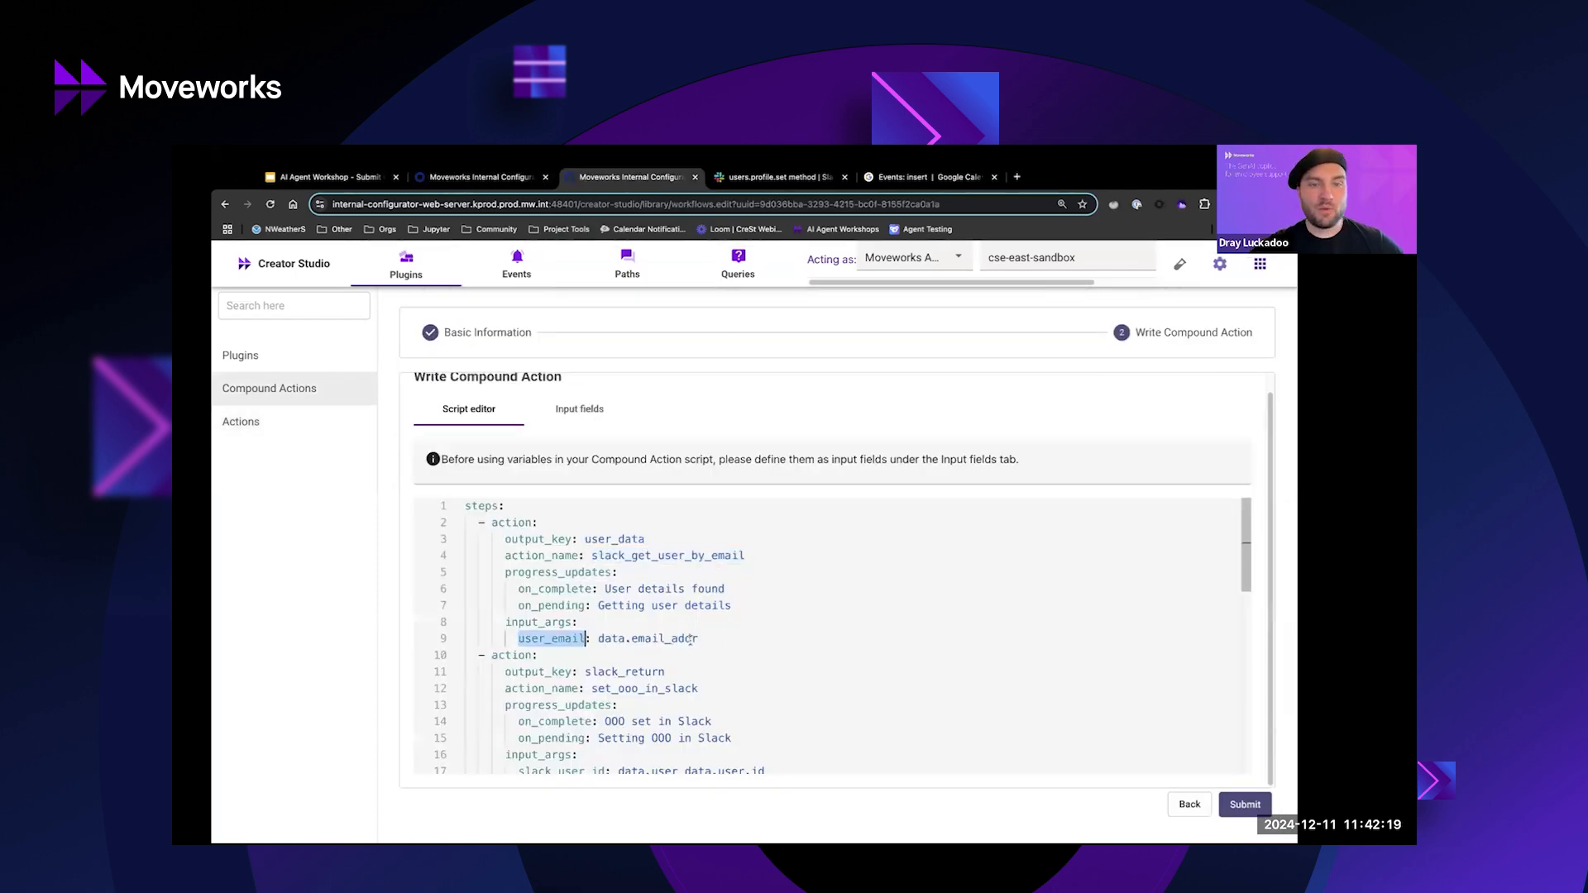
left_click(584, 417)
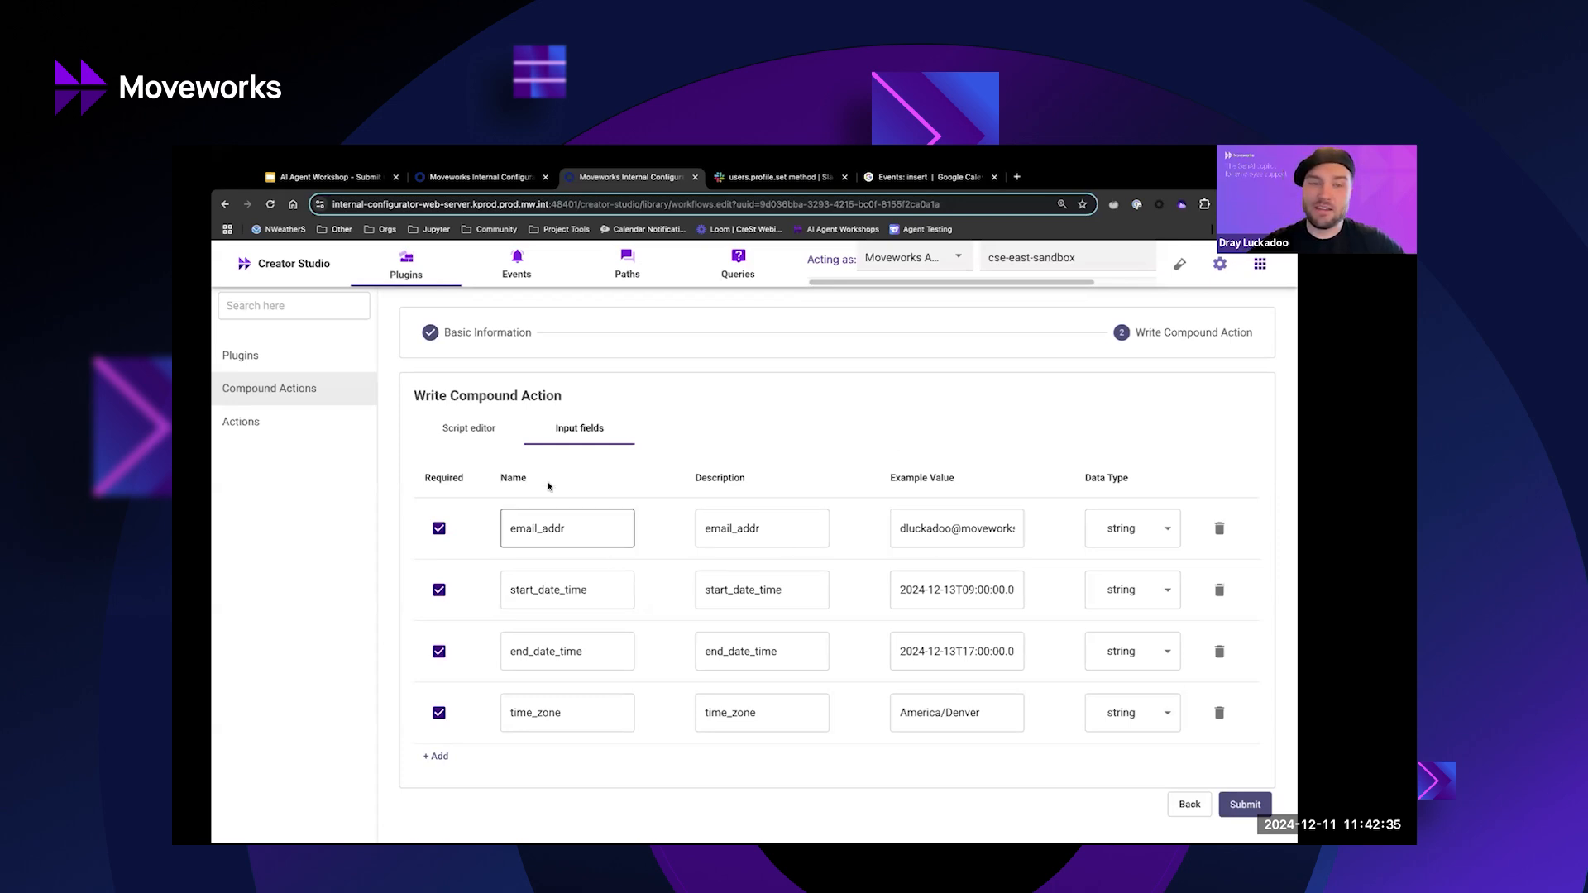
Highlight data.email_addr on line 9, user_data on line 3 and slack_user_id on line 17.
left_click(472, 429)
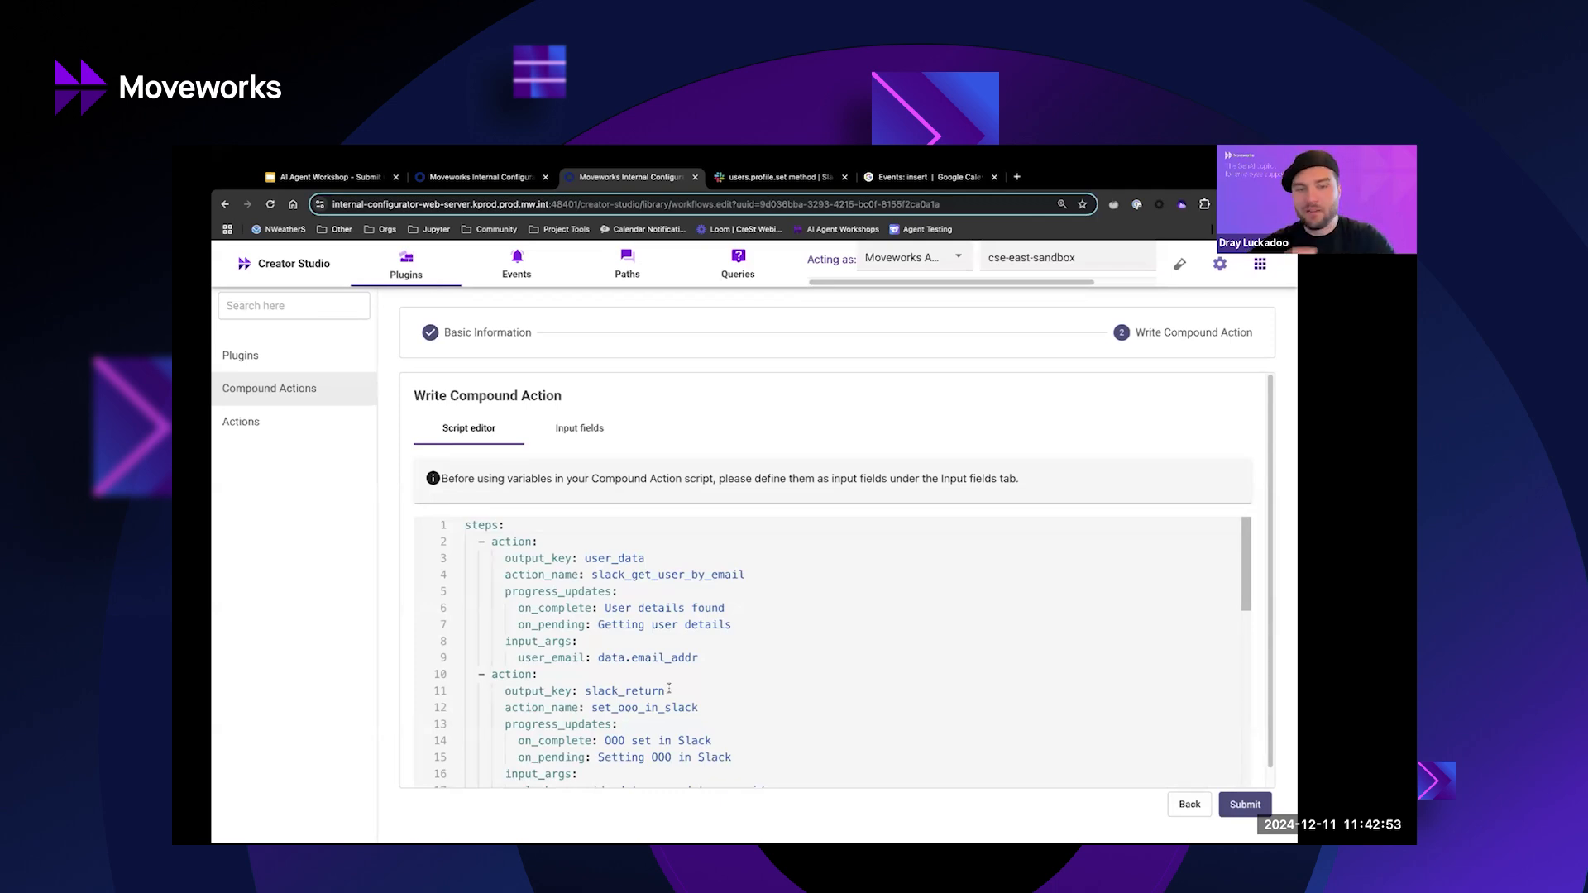
left_click_drag(593, 657, 628, 657)
left_click(699, 658, "shift")
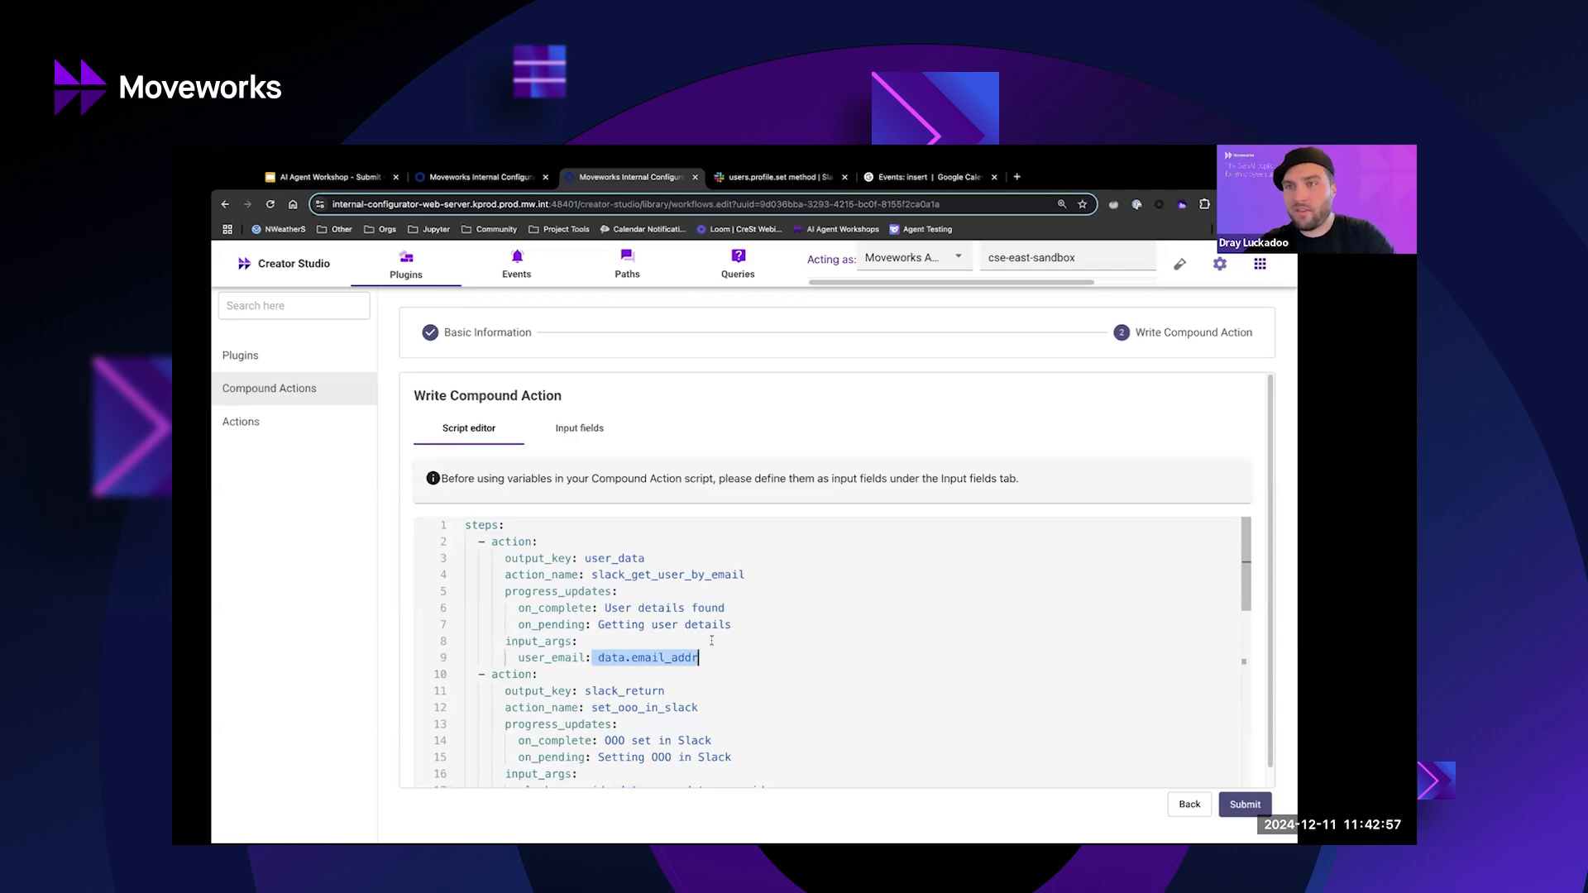
scroll(713, 642, "down", 3)
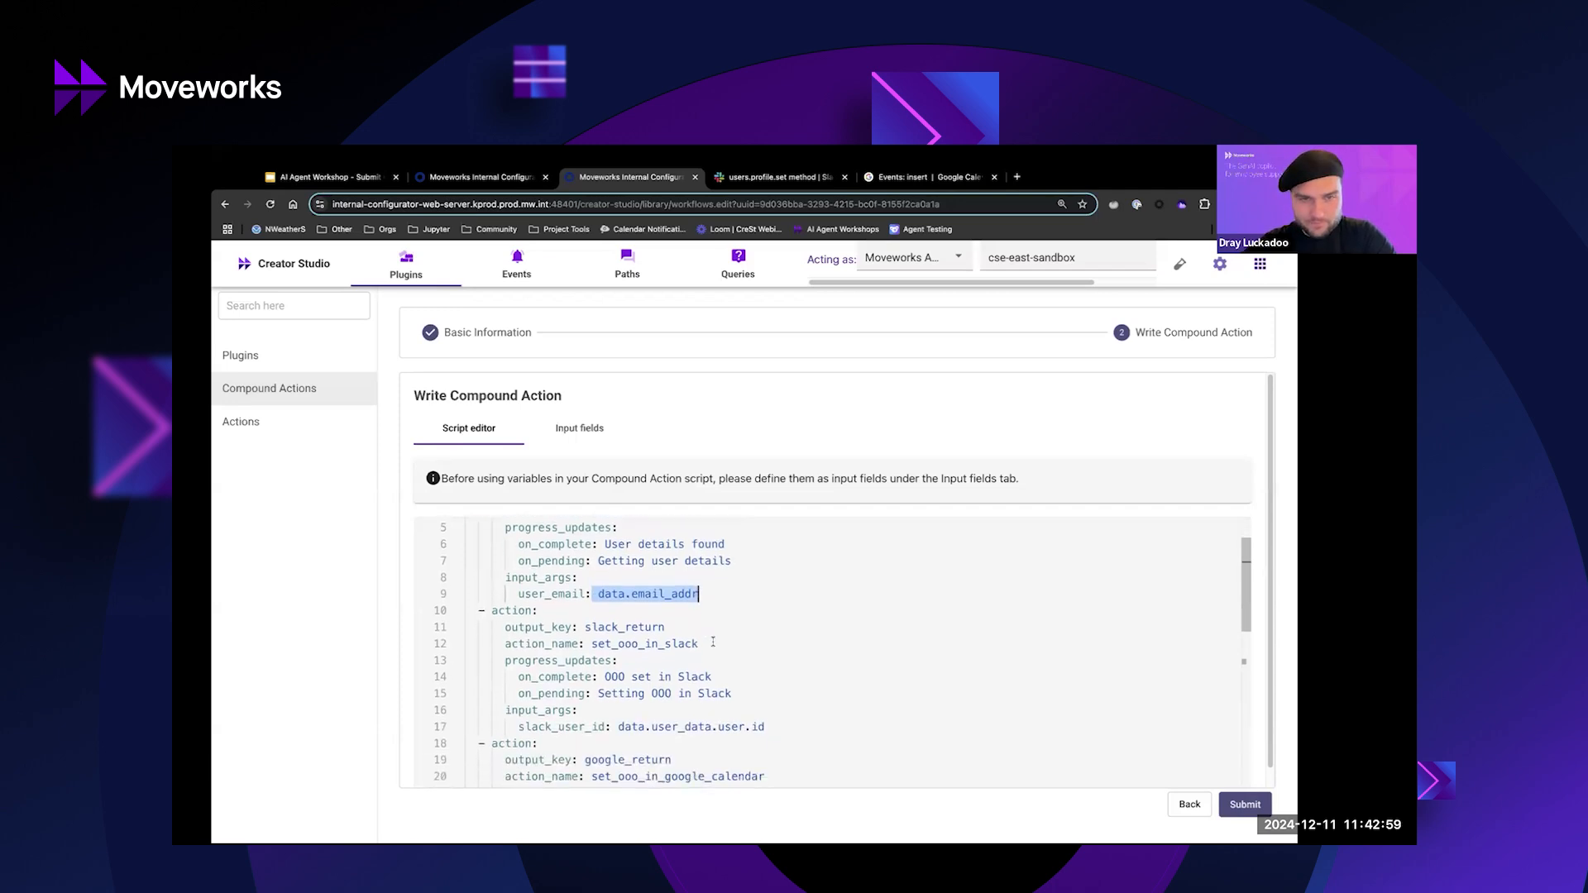
scroll(719, 666, "up", 3)
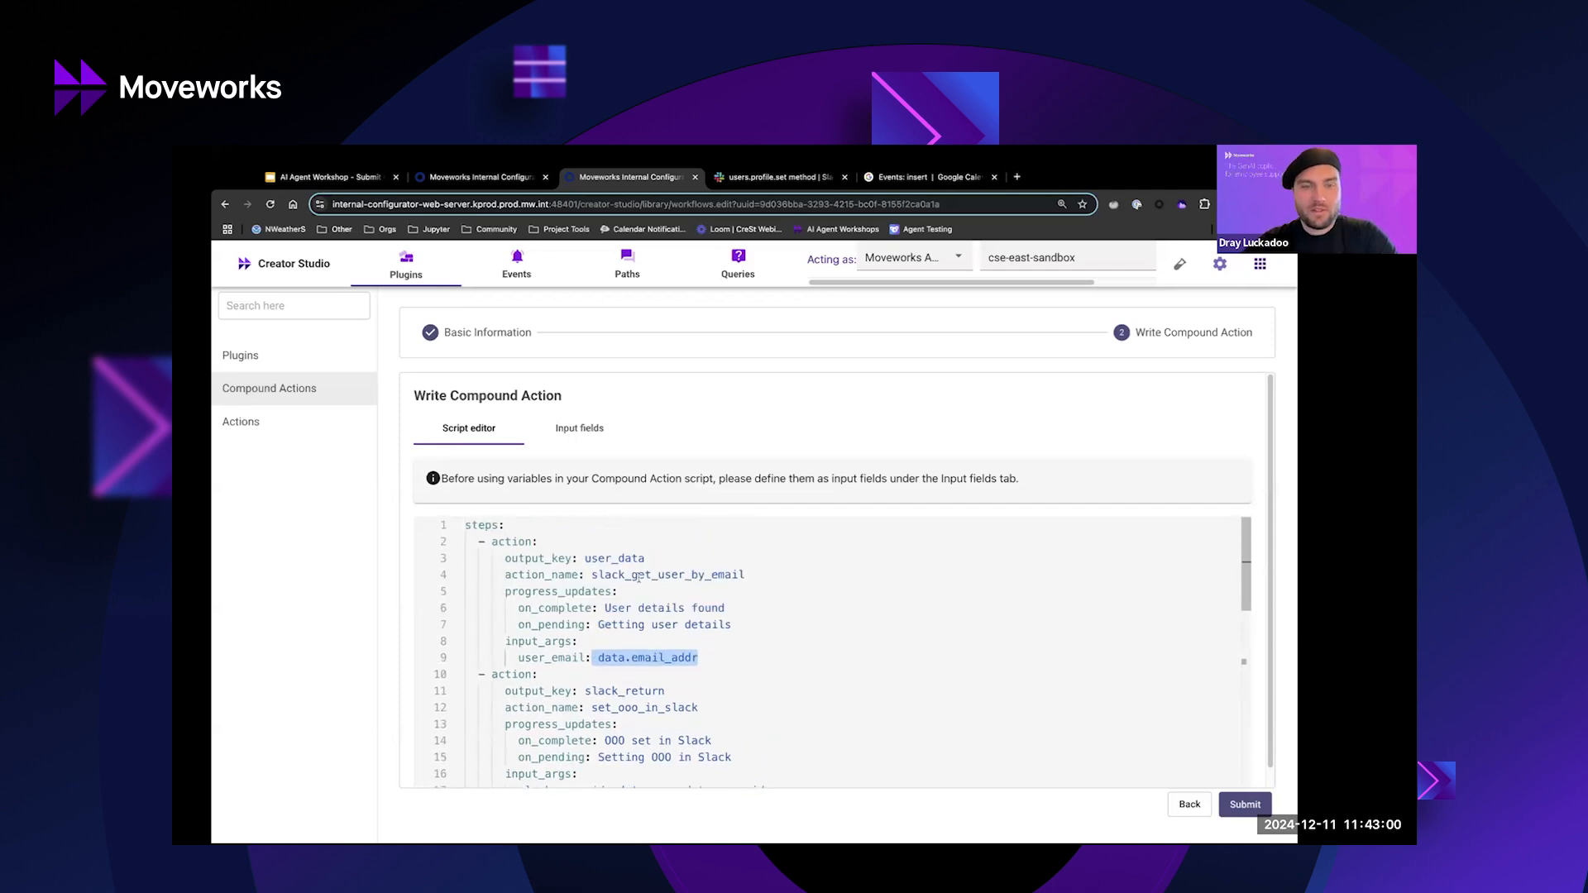
left_click(593, 559)
double_click(593, 559)
scroll(612, 662, "down", 2)
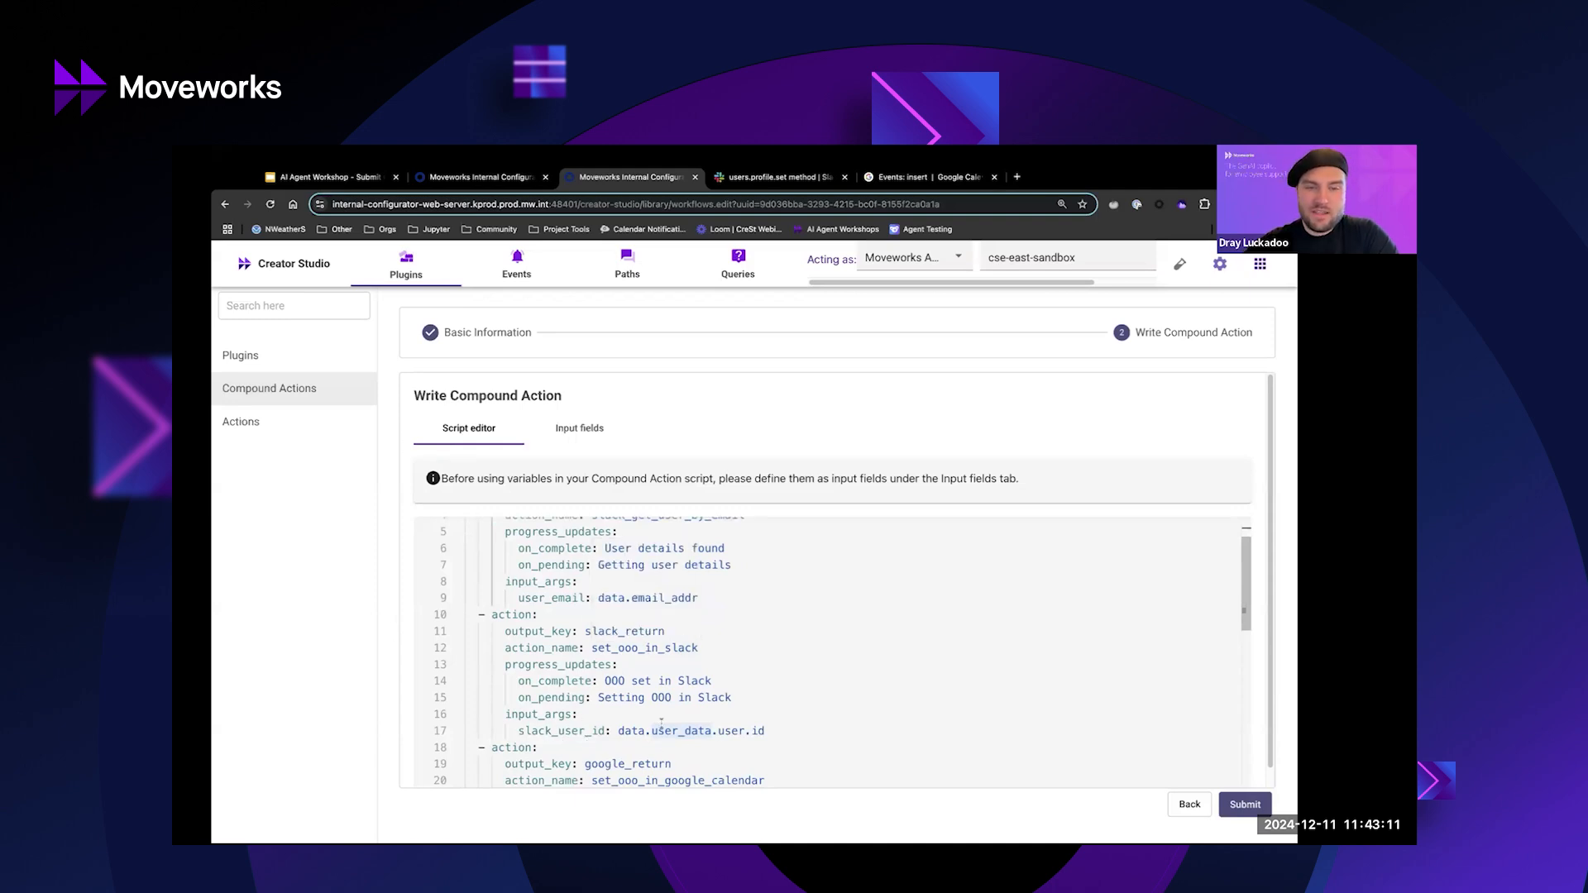
left_click(558, 732)
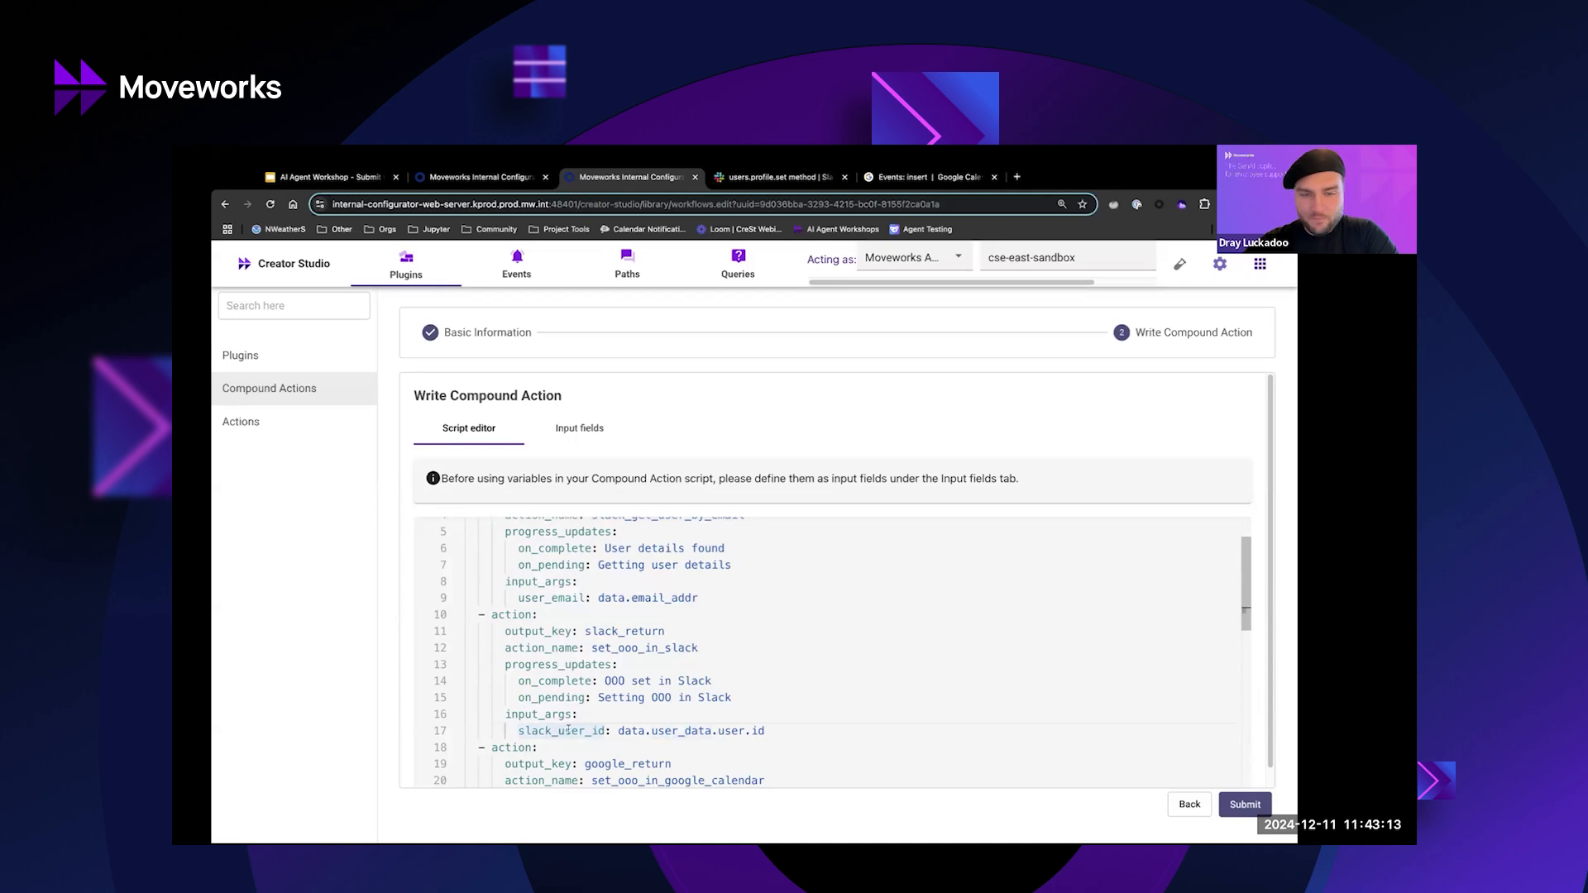
key("alt+Tab")
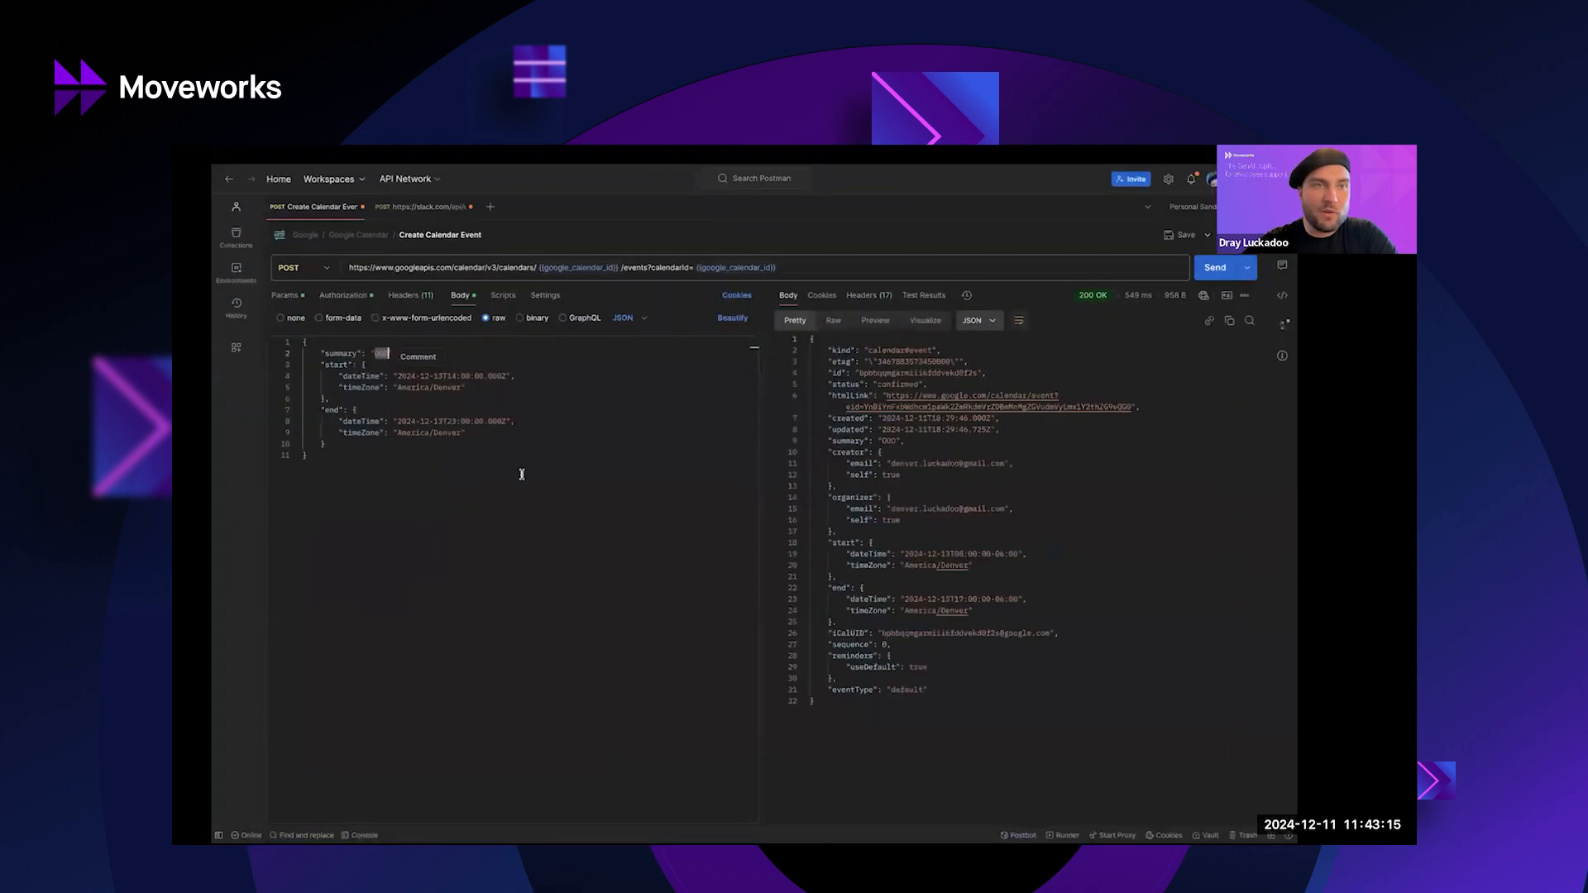
Highlight the user value in the users.profile.set body, then return to the Chrome window.
left_click(422, 207)
double_click(399, 353)
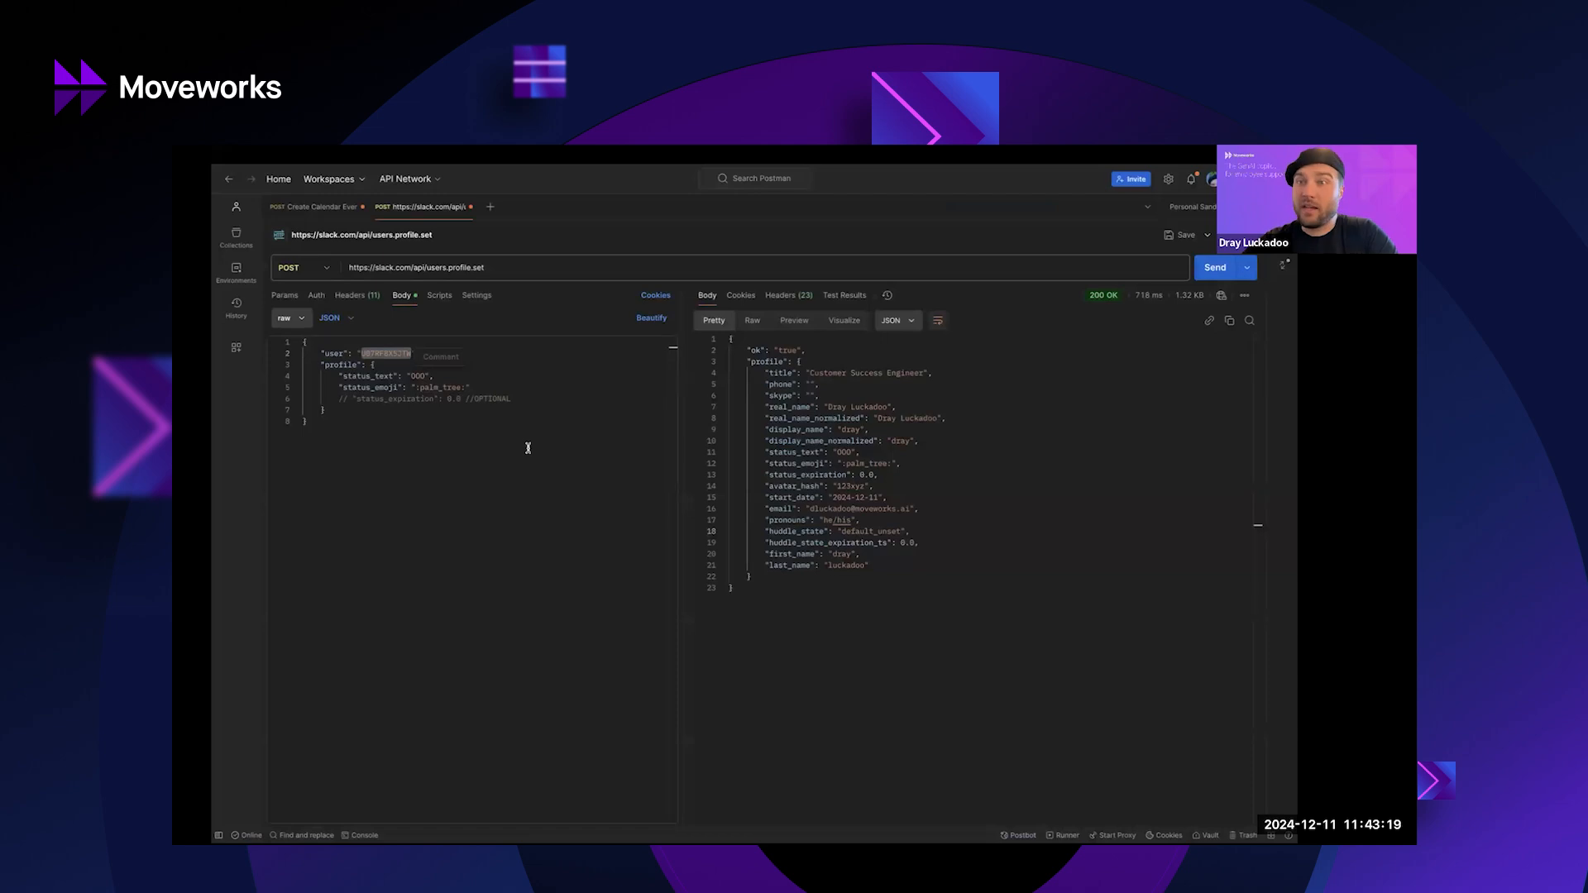
key("ctrl+Up")
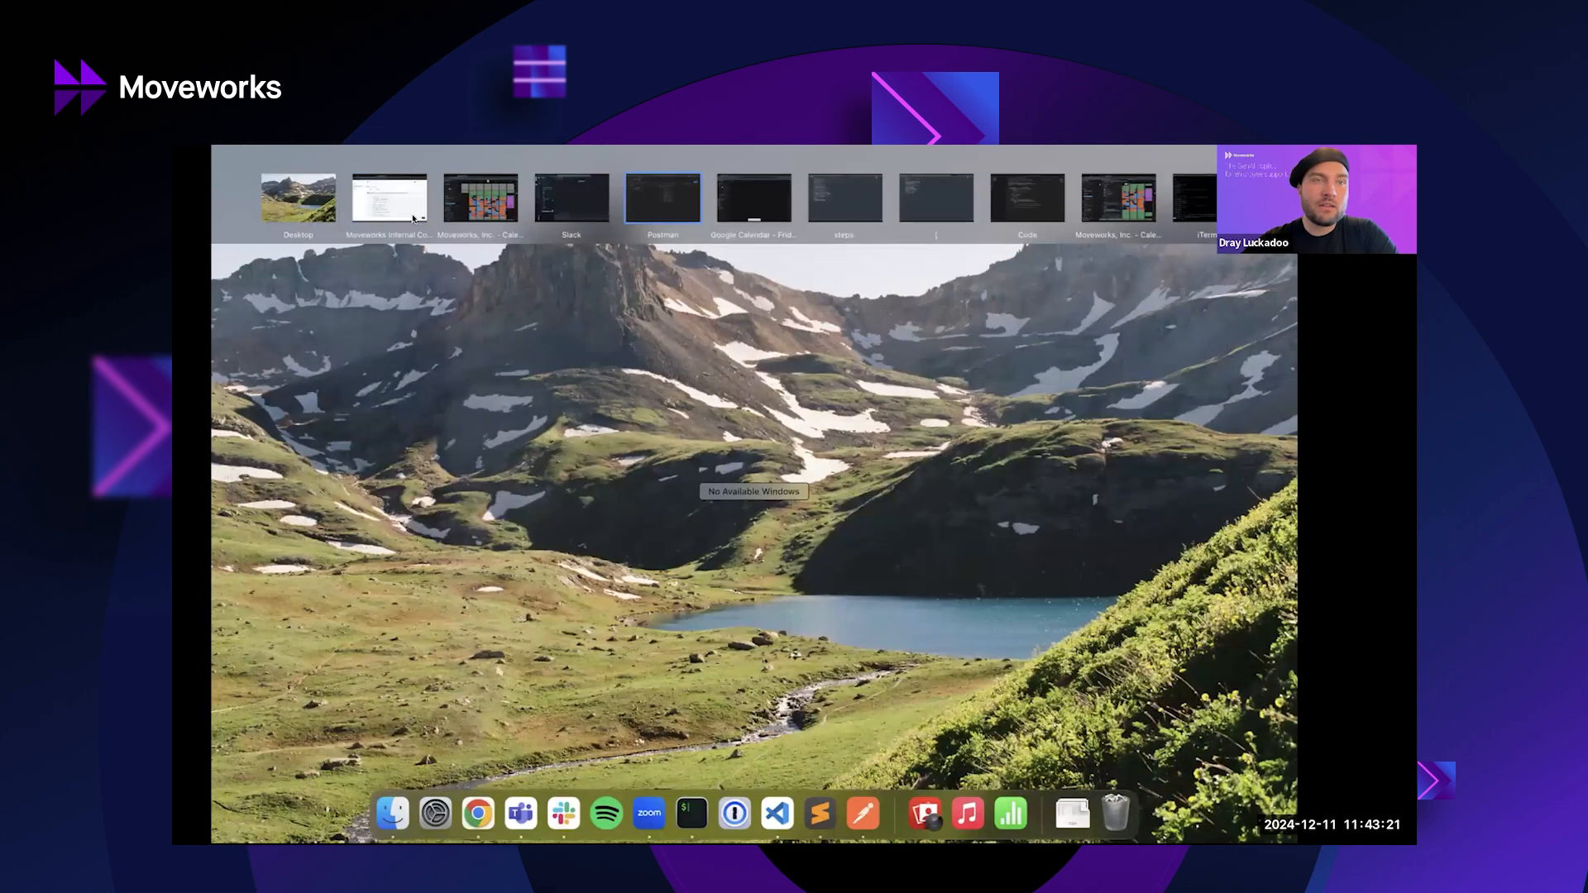
left_click(397, 204)
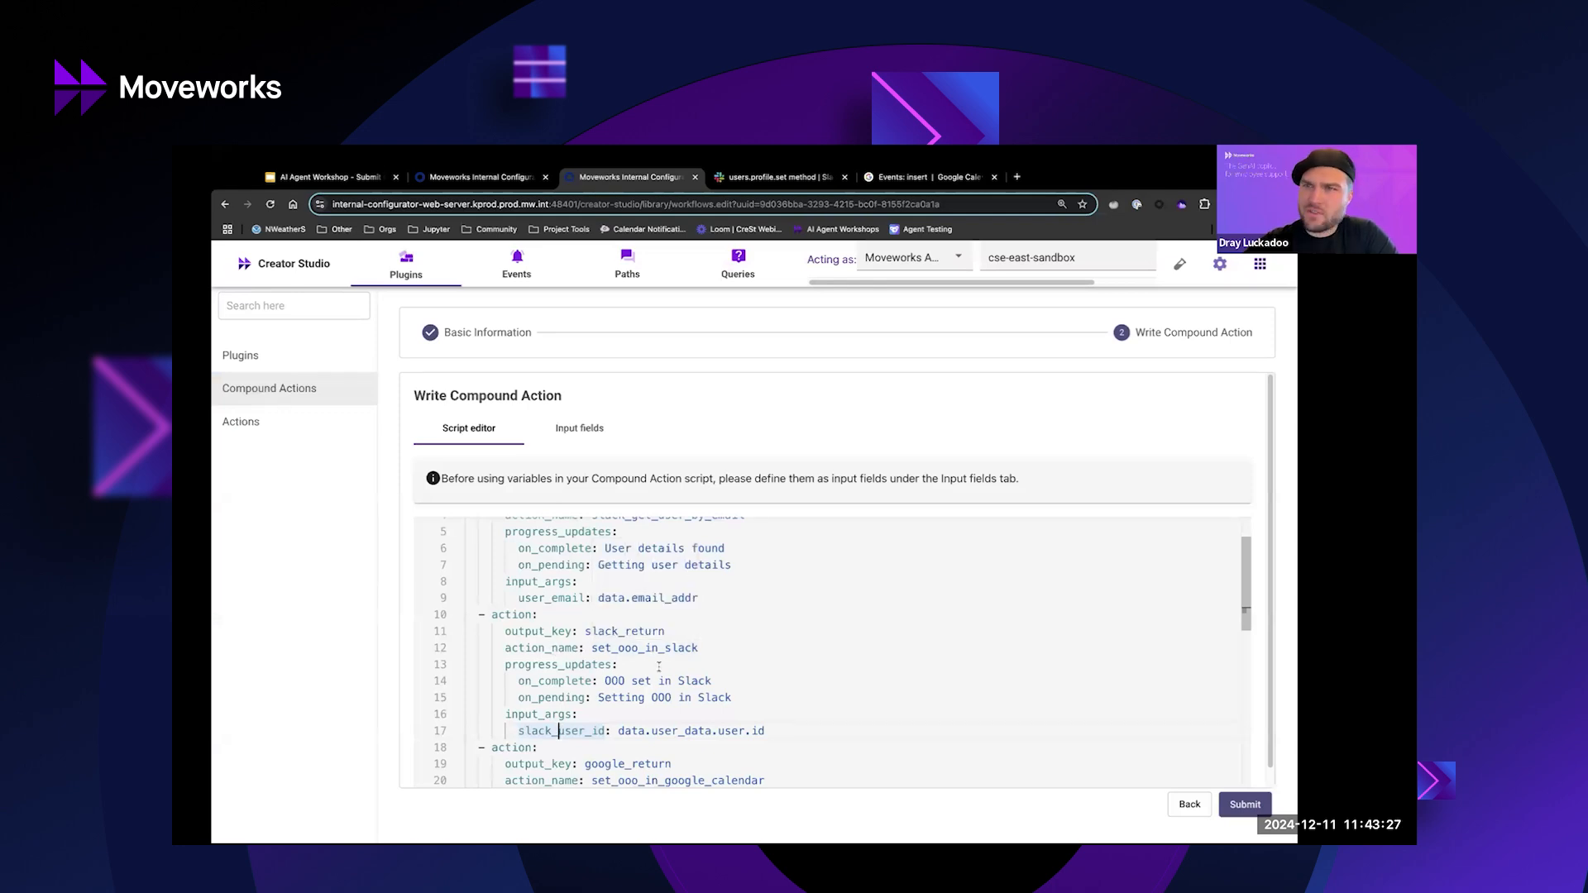
Highlight slack_return, google_return, start_date_time, end_date_time, email_addr and time_zone in the script.
double_click(602, 632)
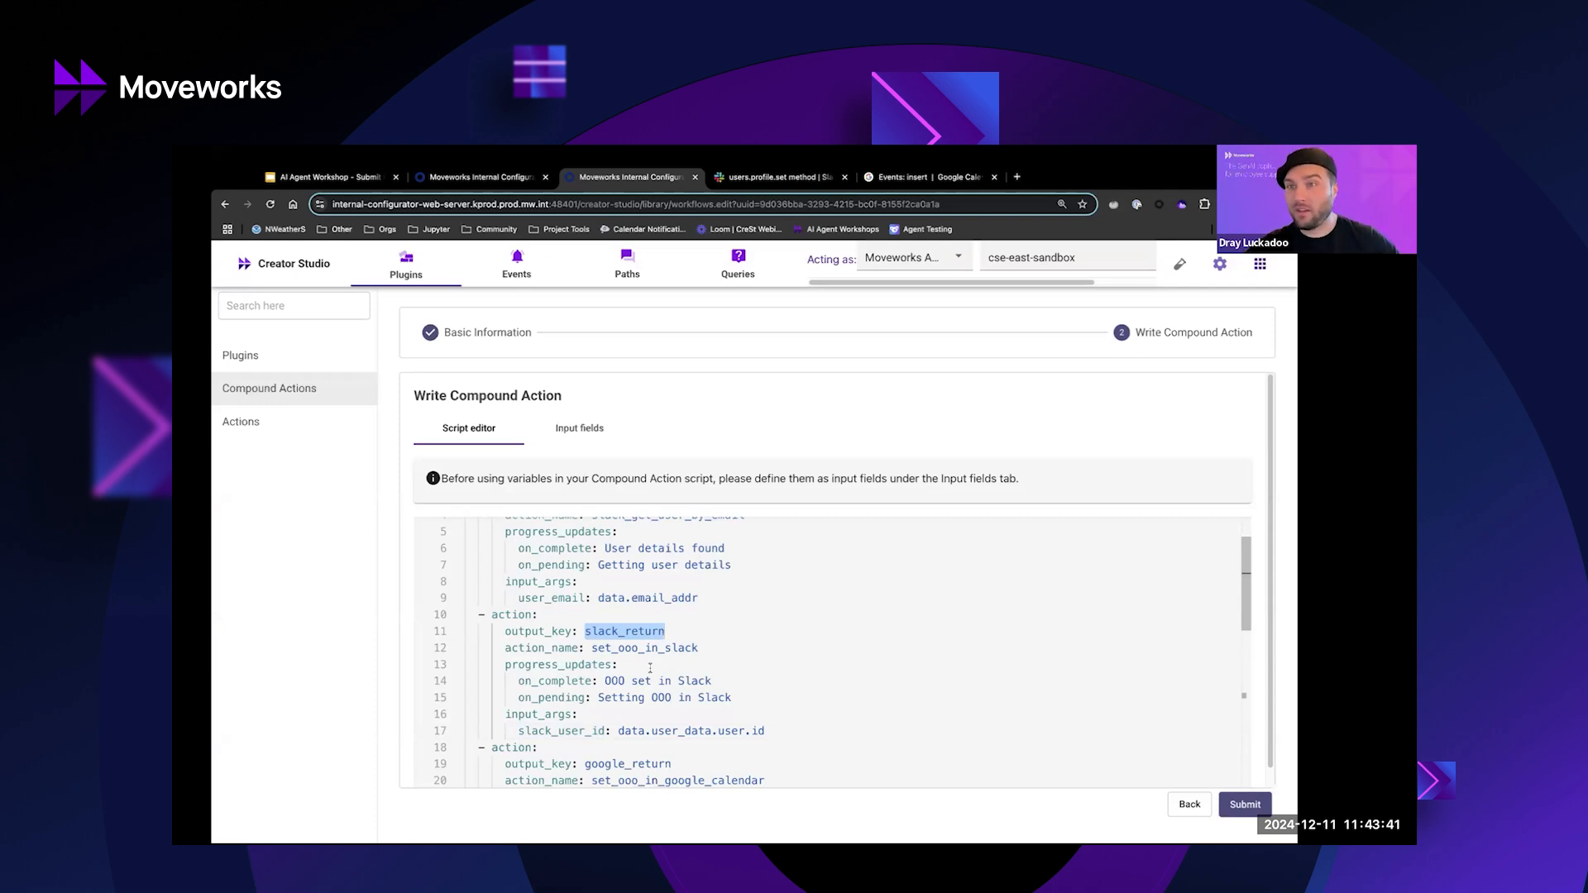
scroll(741, 682, "down", 5)
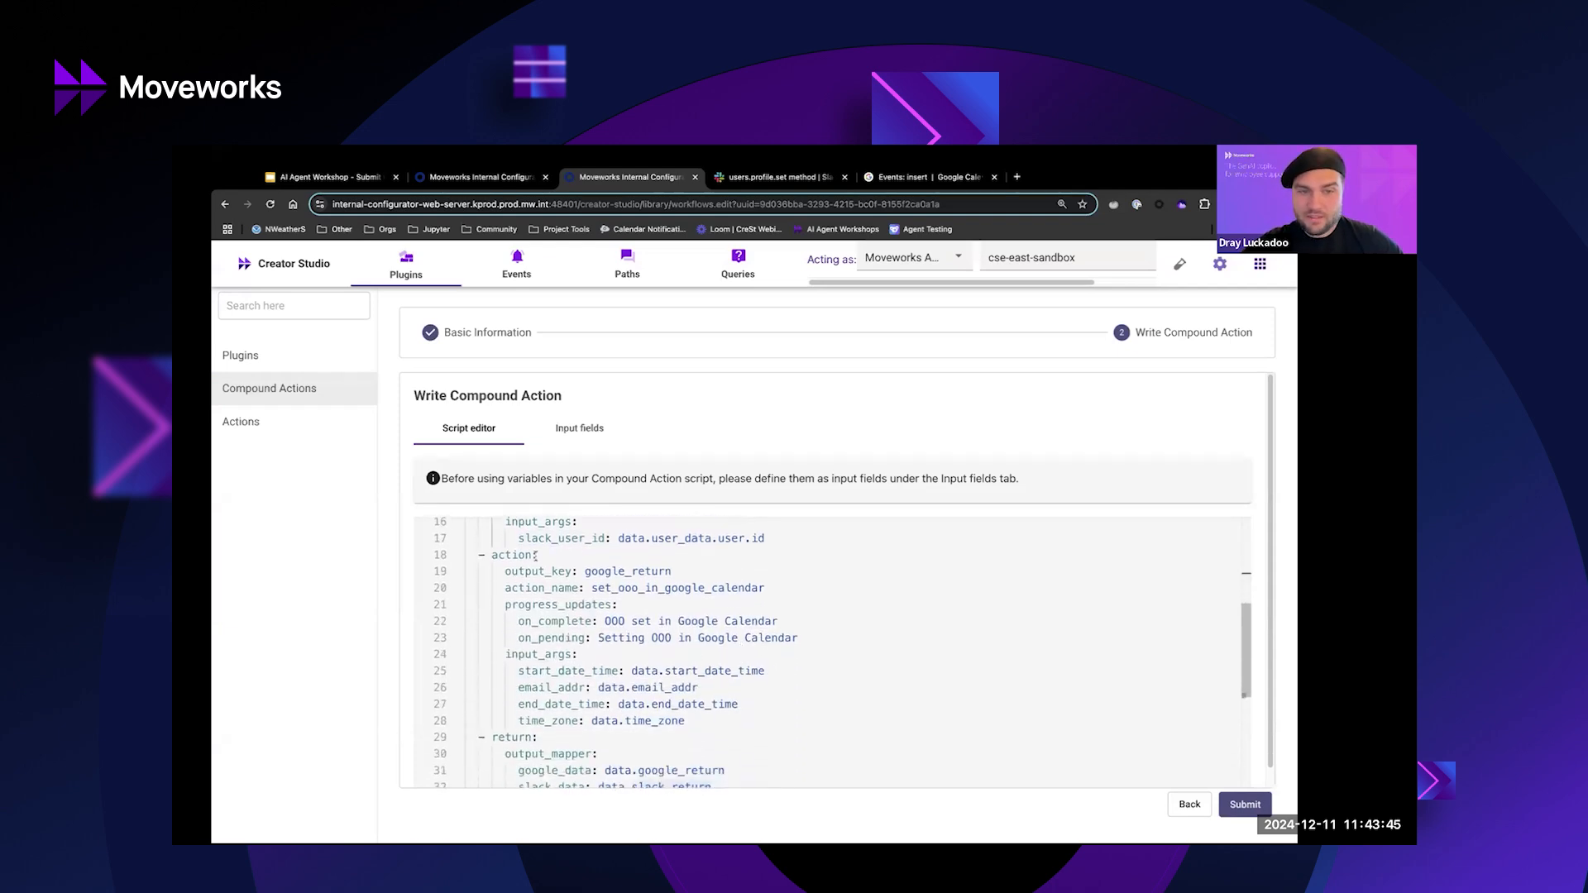
double_click(628, 571)
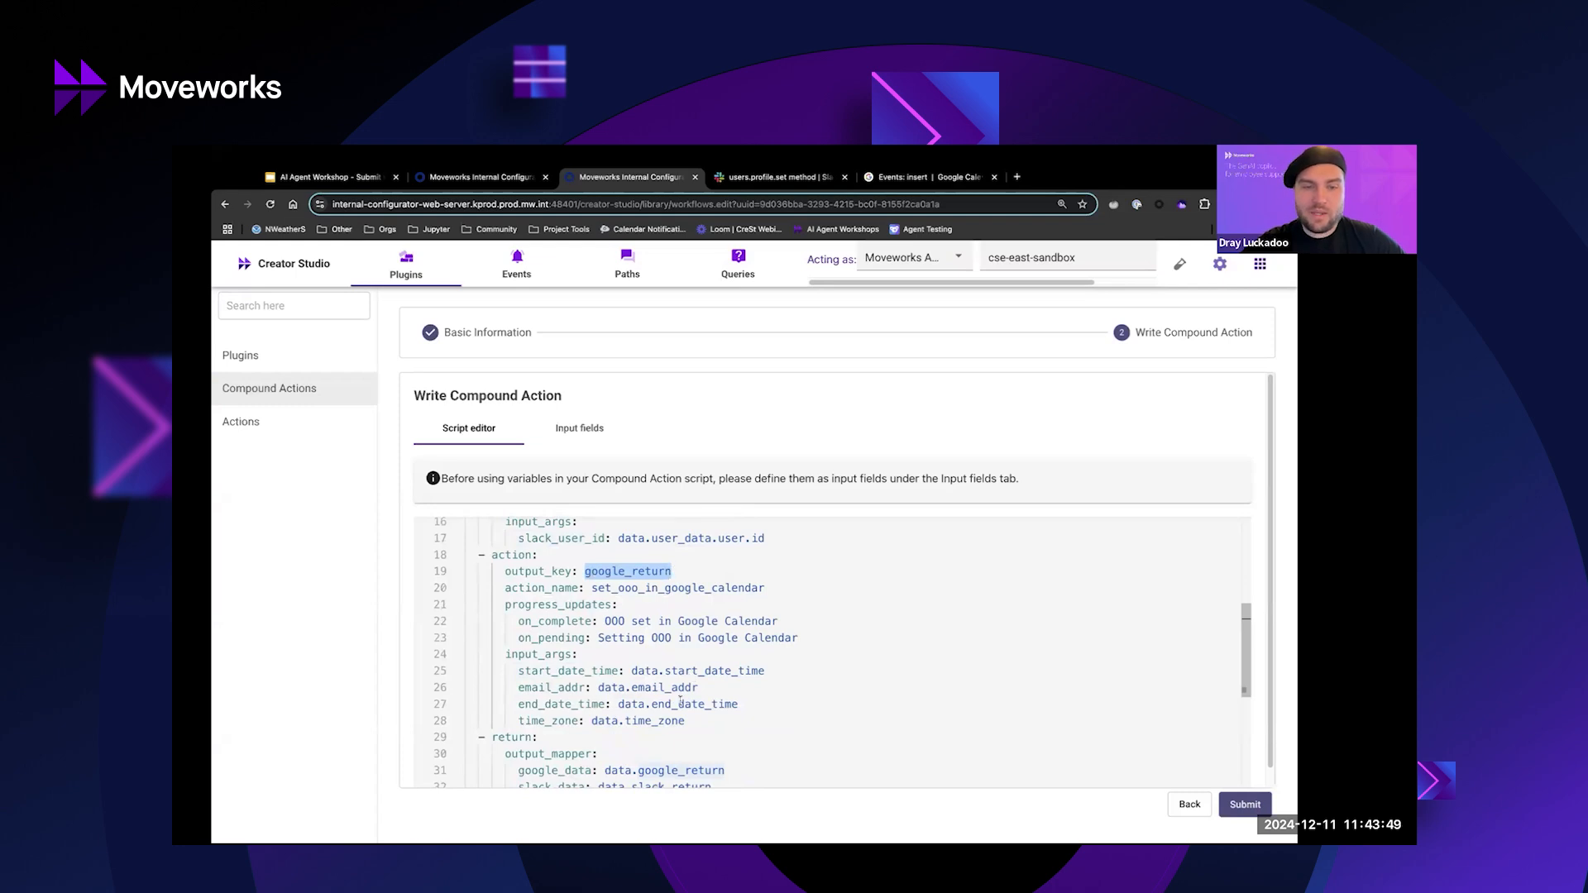
double_click(694, 671)
double_click(667, 704)
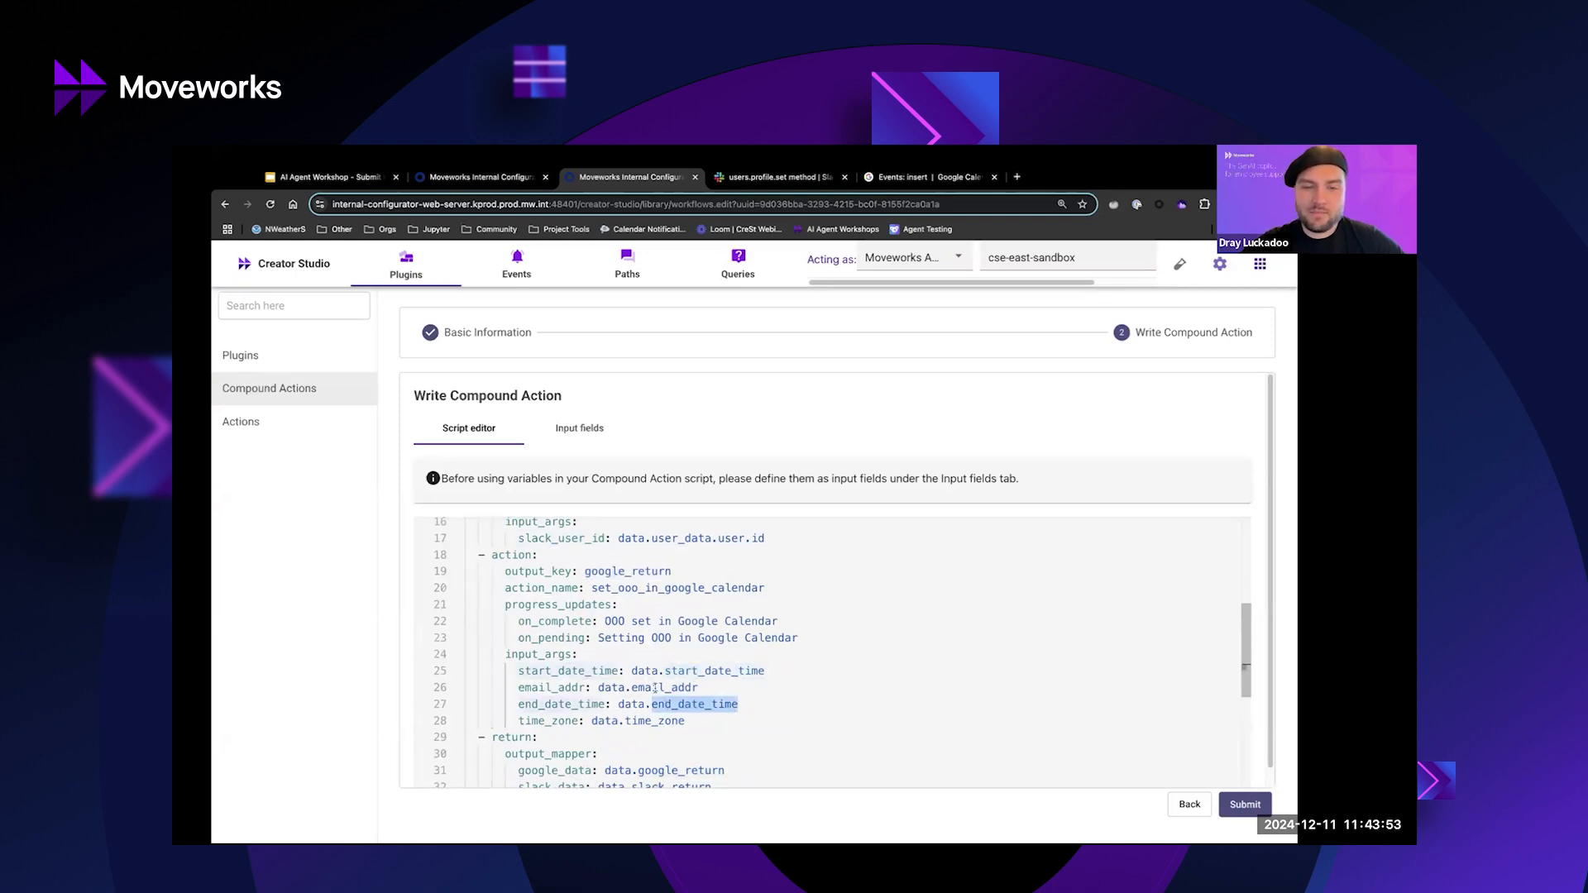
double_click(655, 688)
left_click(646, 721)
left_click(580, 430)
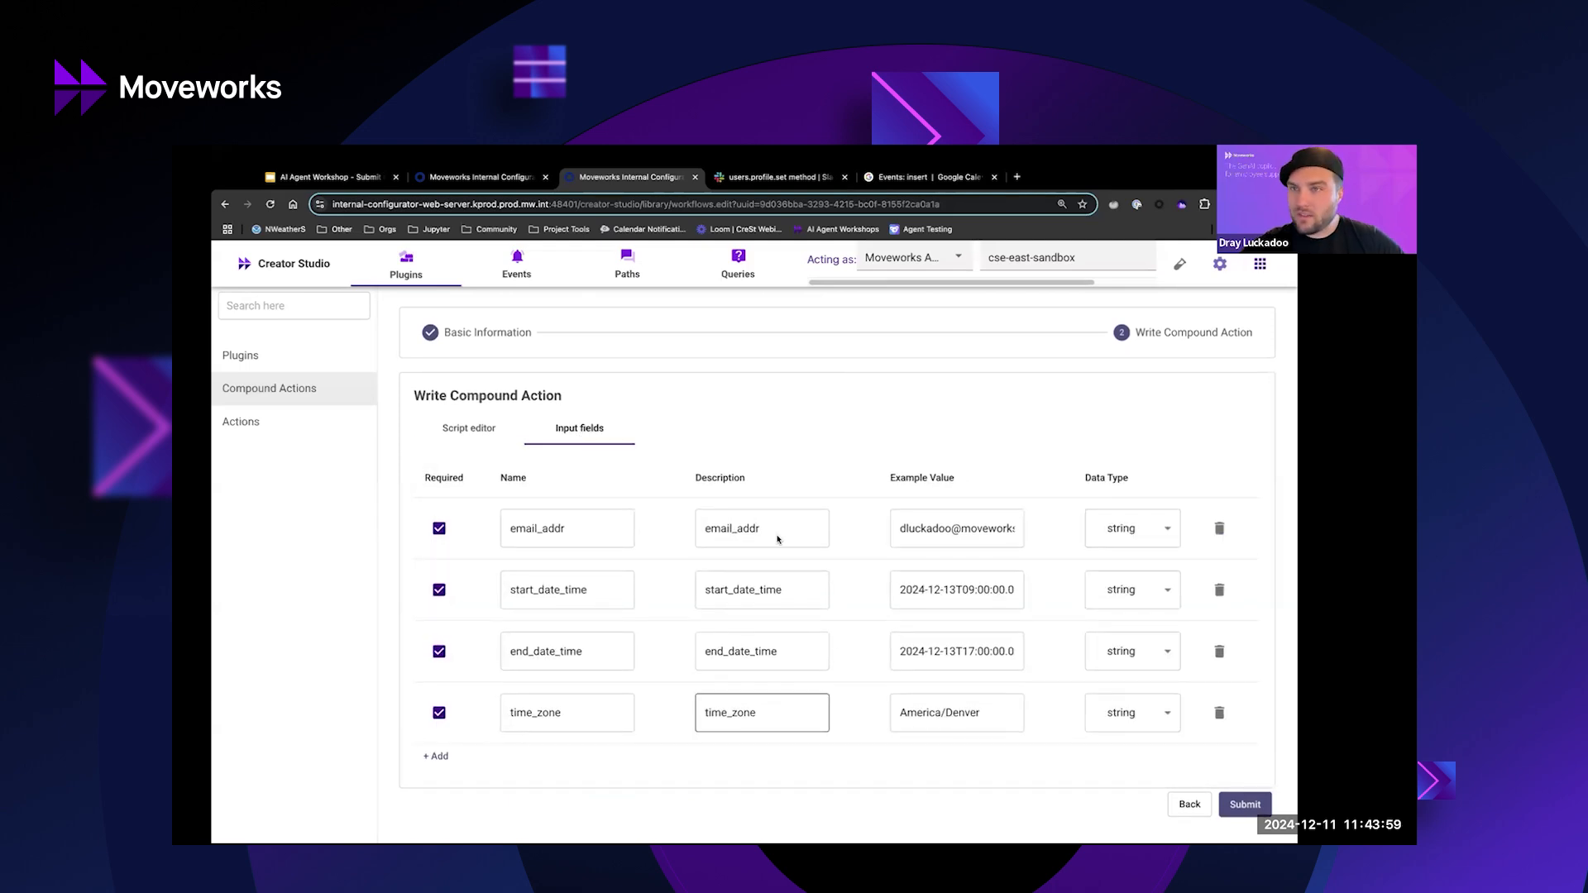
Highlight the email_addr, start_date_time and America/Denver time_zone input examples, then return to the YAML script.
left_click(567, 538)
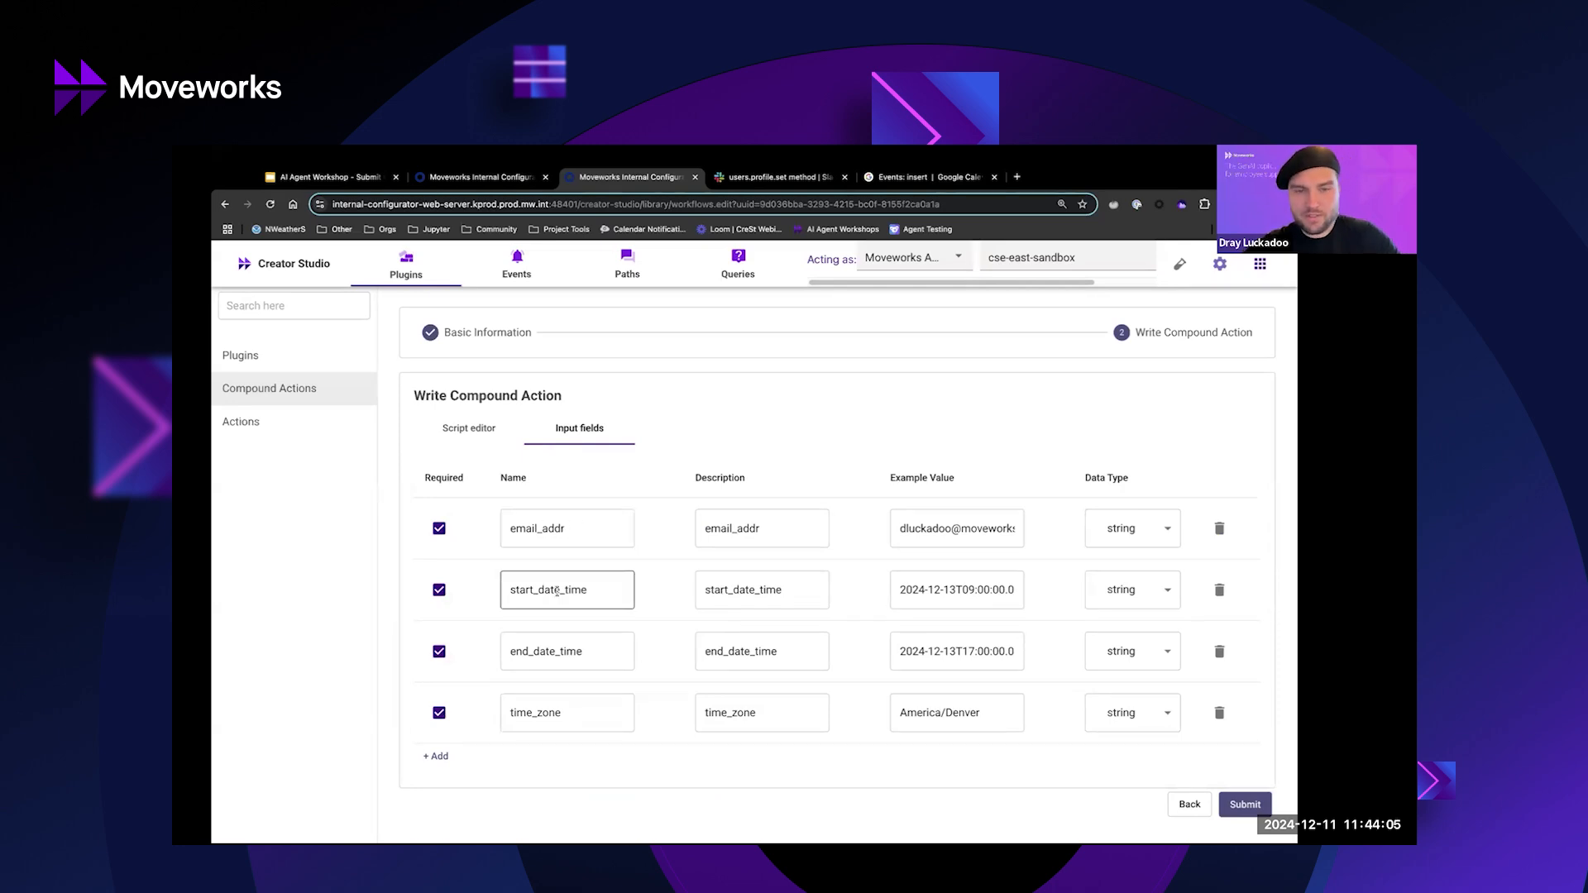
left_click_drag(902, 589, 1011, 588)
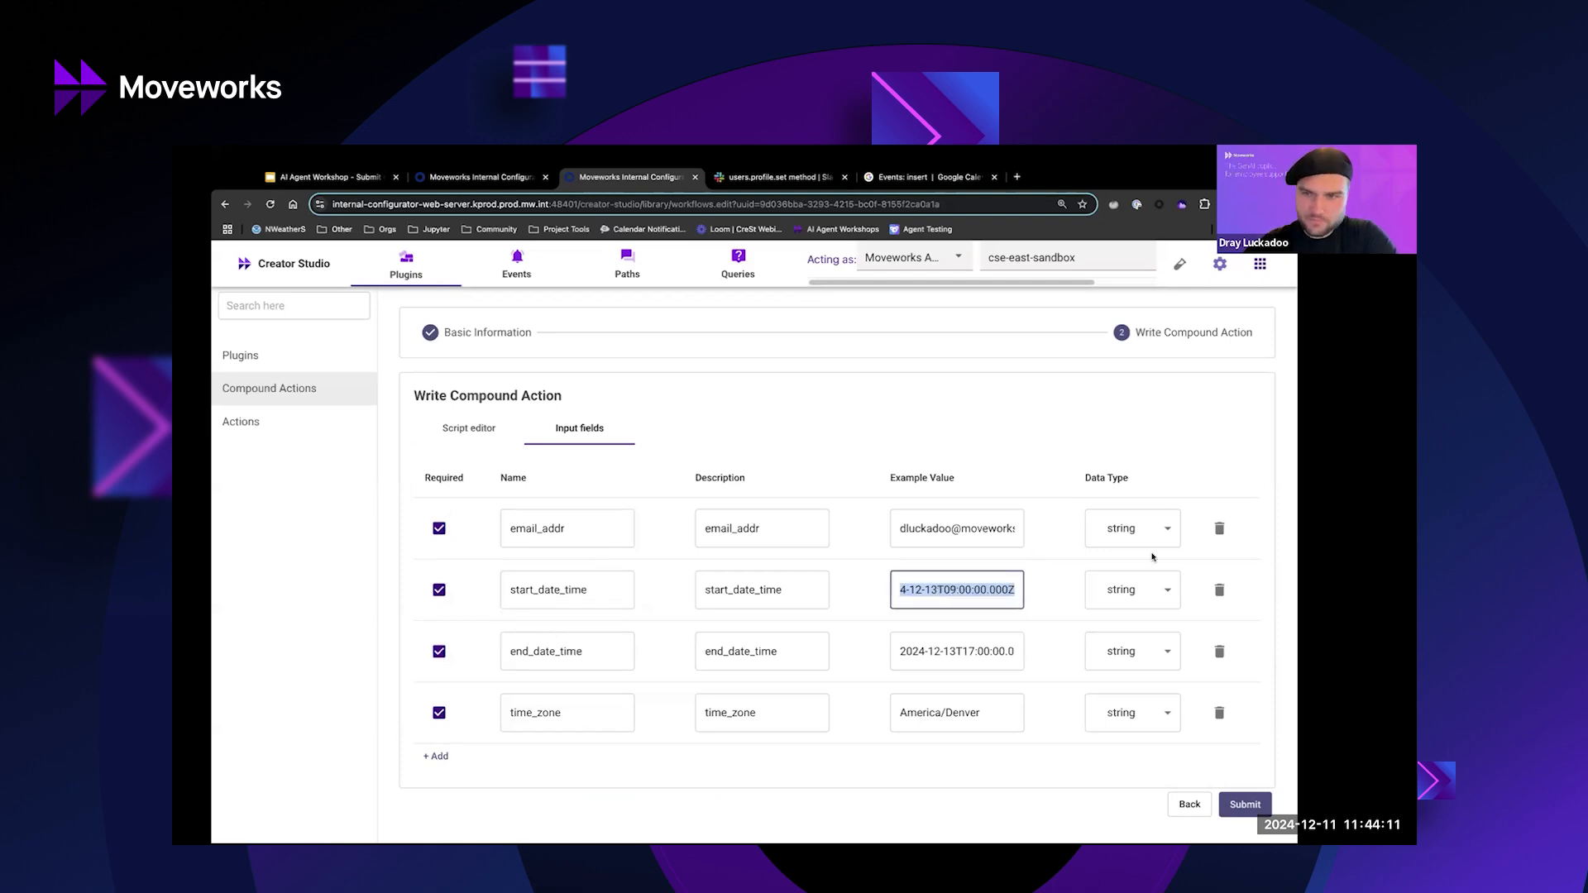
double_click(534, 714)
double_click(913, 713)
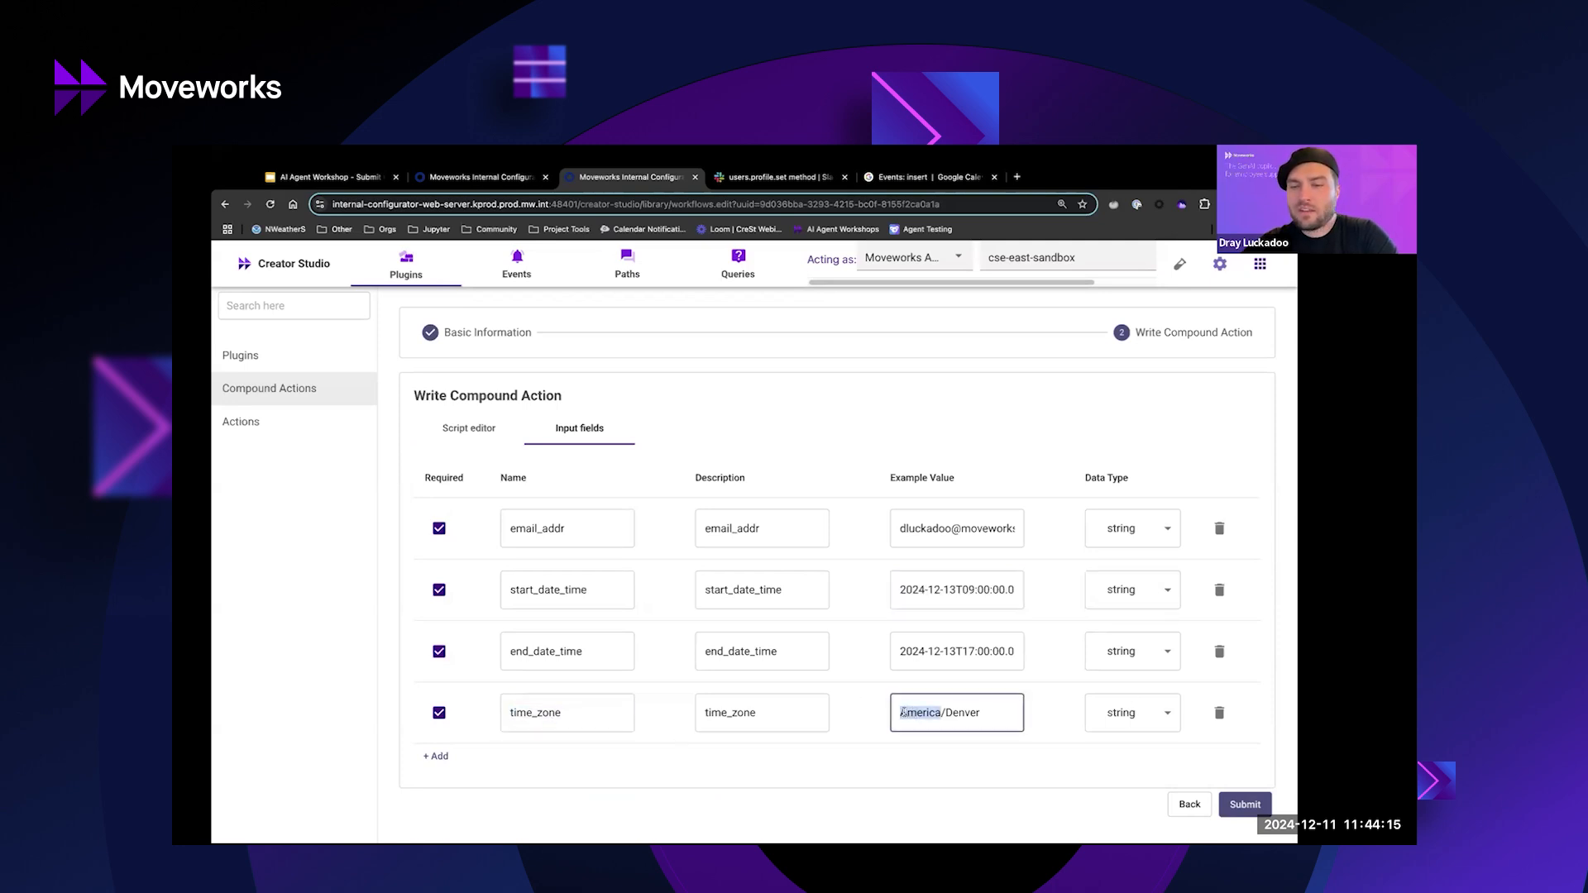
triple_click(960, 717)
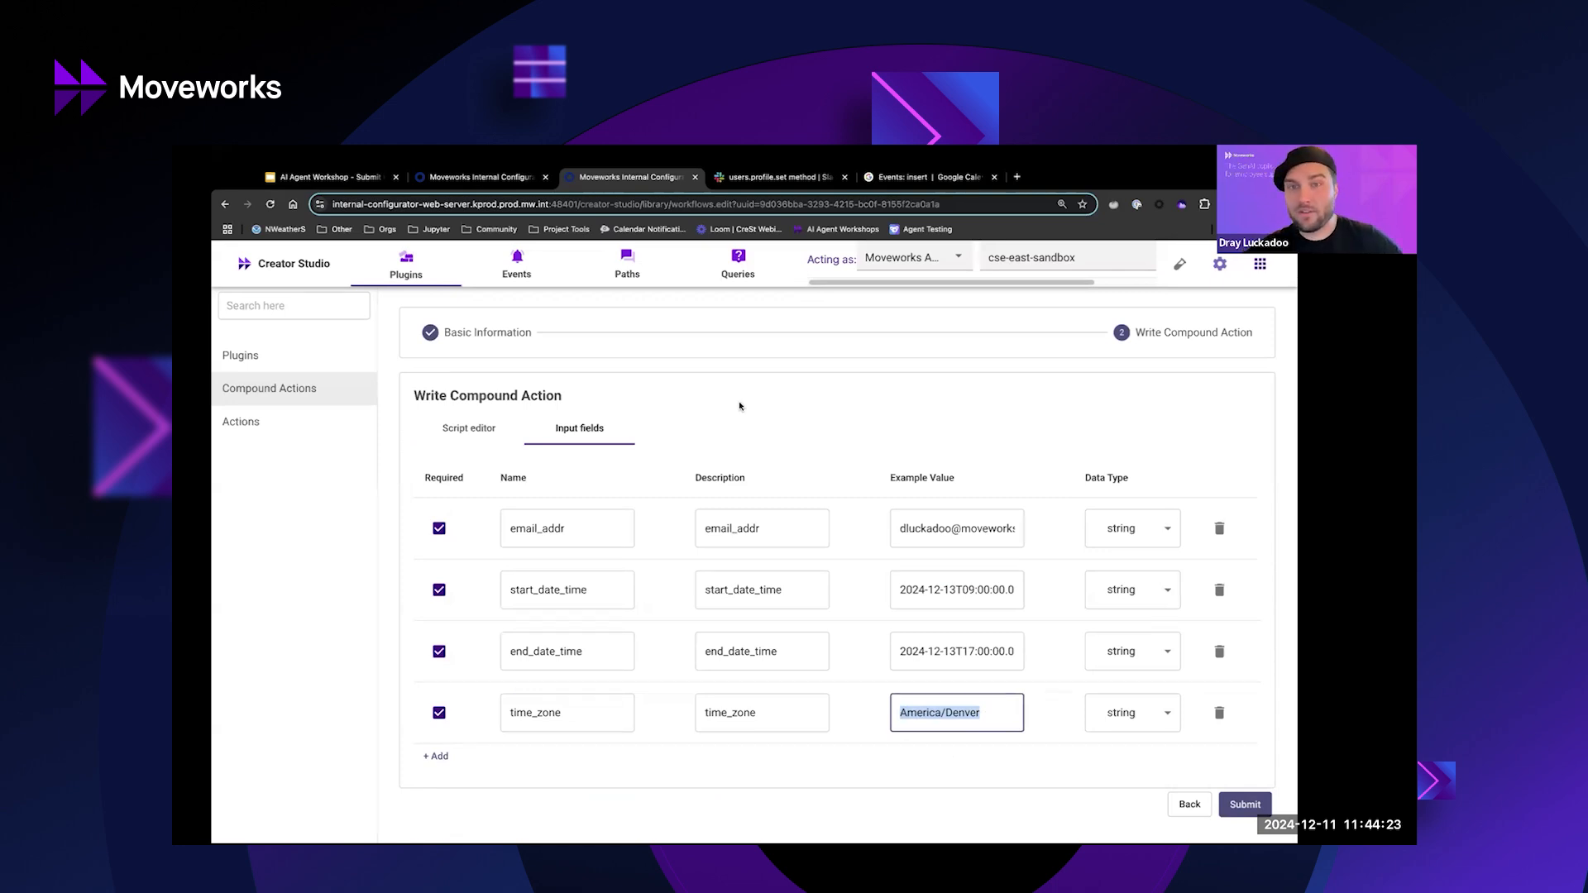
left_click(471, 428)
Highlight the google_return output key and slack_data in the script's output mapper.
scroll(772, 592, "down", 5)
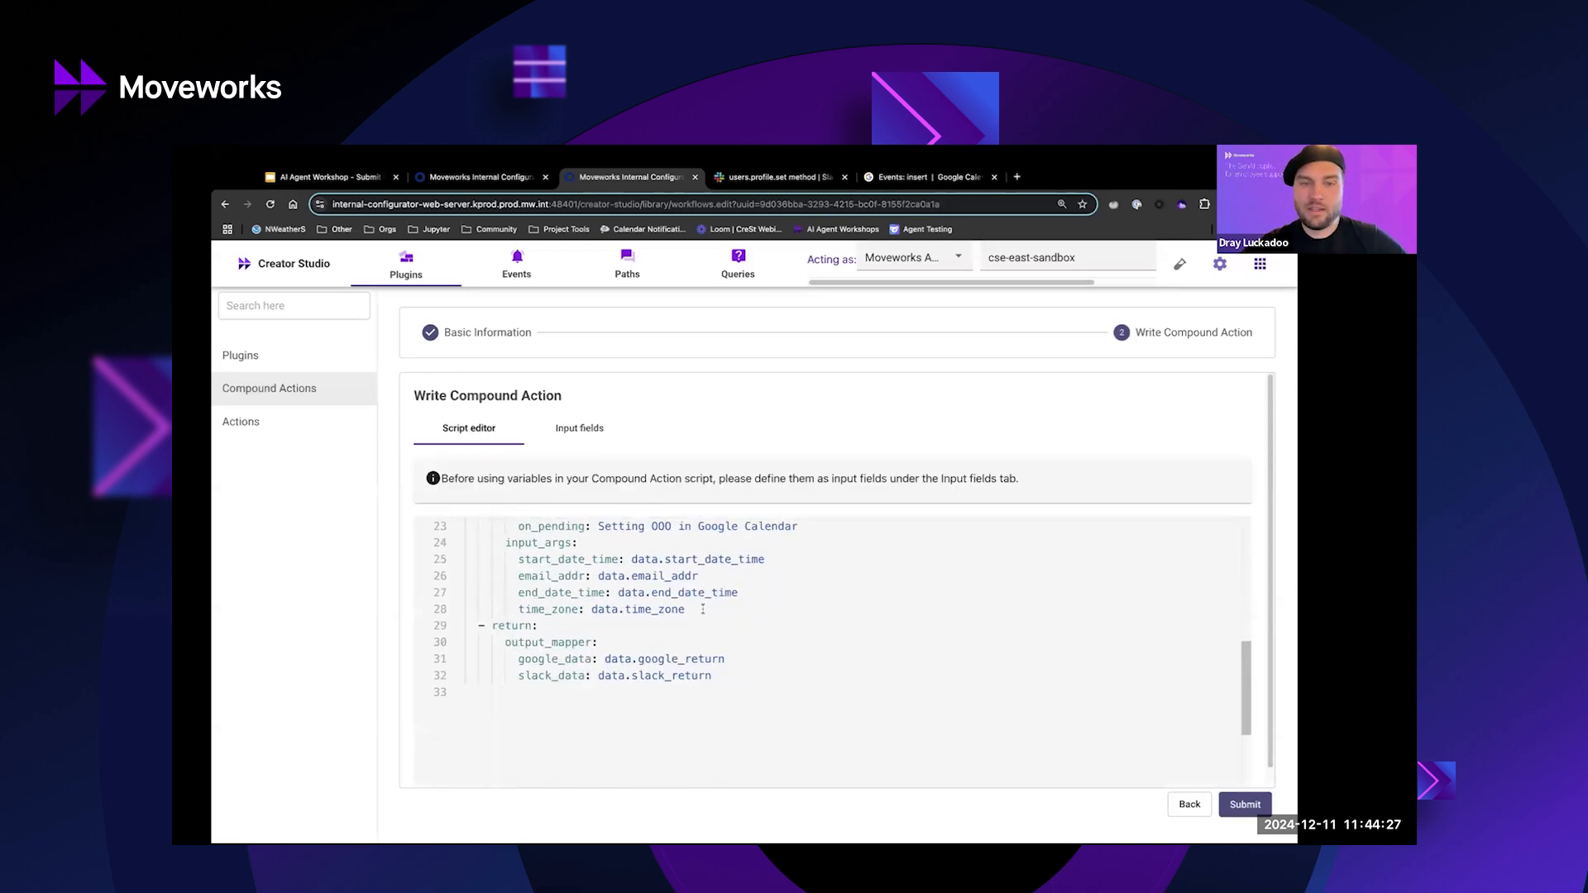
scroll(703, 610, "up", 3)
left_click(601, 563)
double_click(600, 566)
scroll(608, 620, "down", 2)
scroll(608, 628, "up", 2)
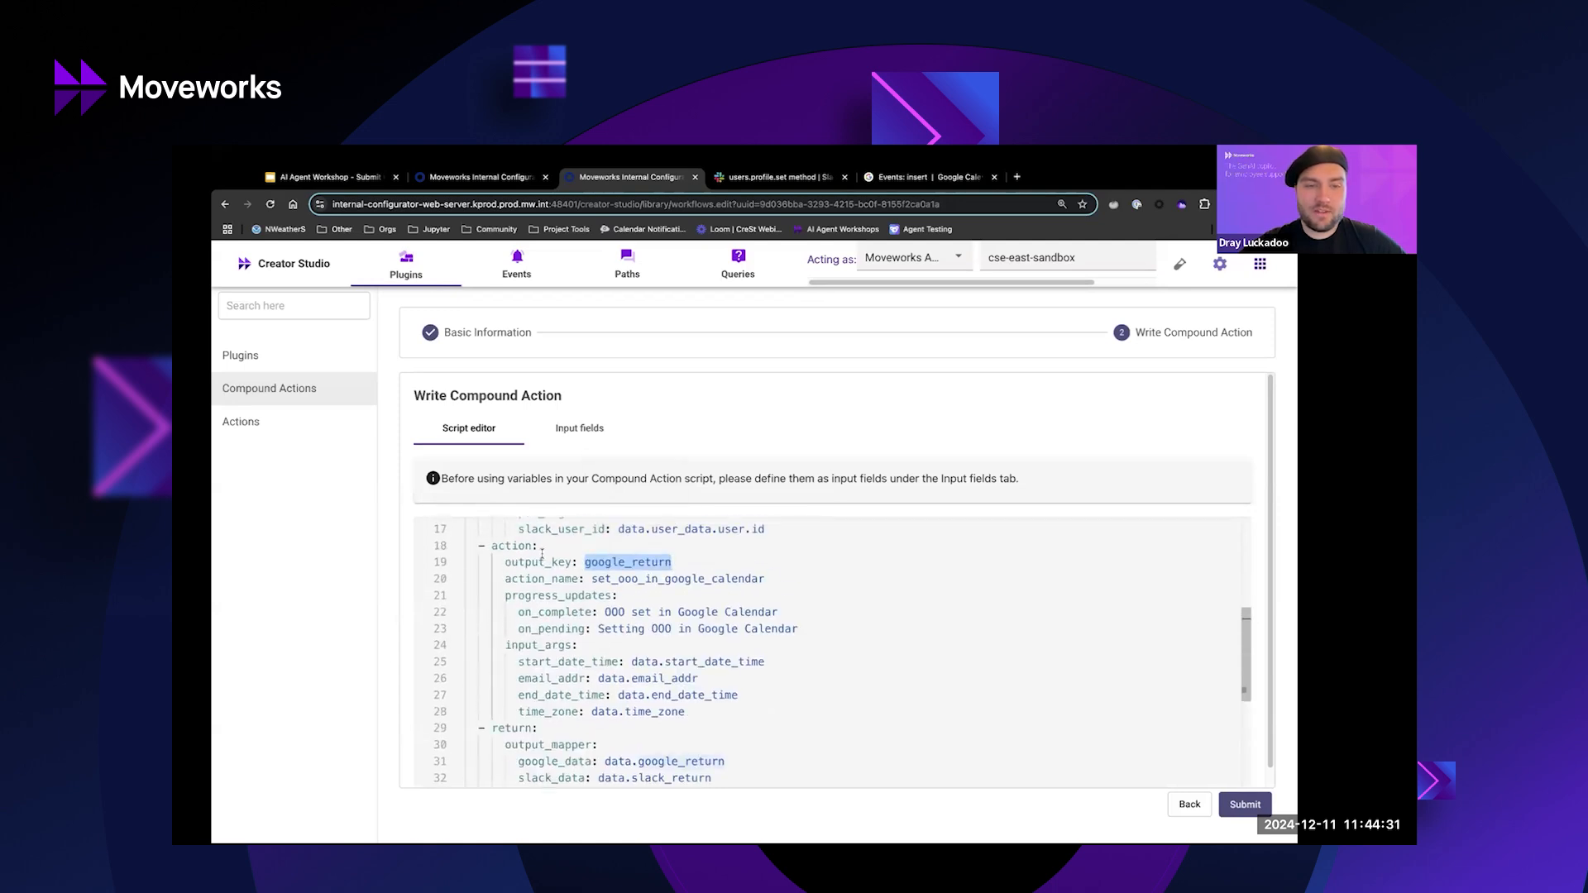
double_click(557, 562)
double_click(627, 563)
scroll(530, 648, "down", 2)
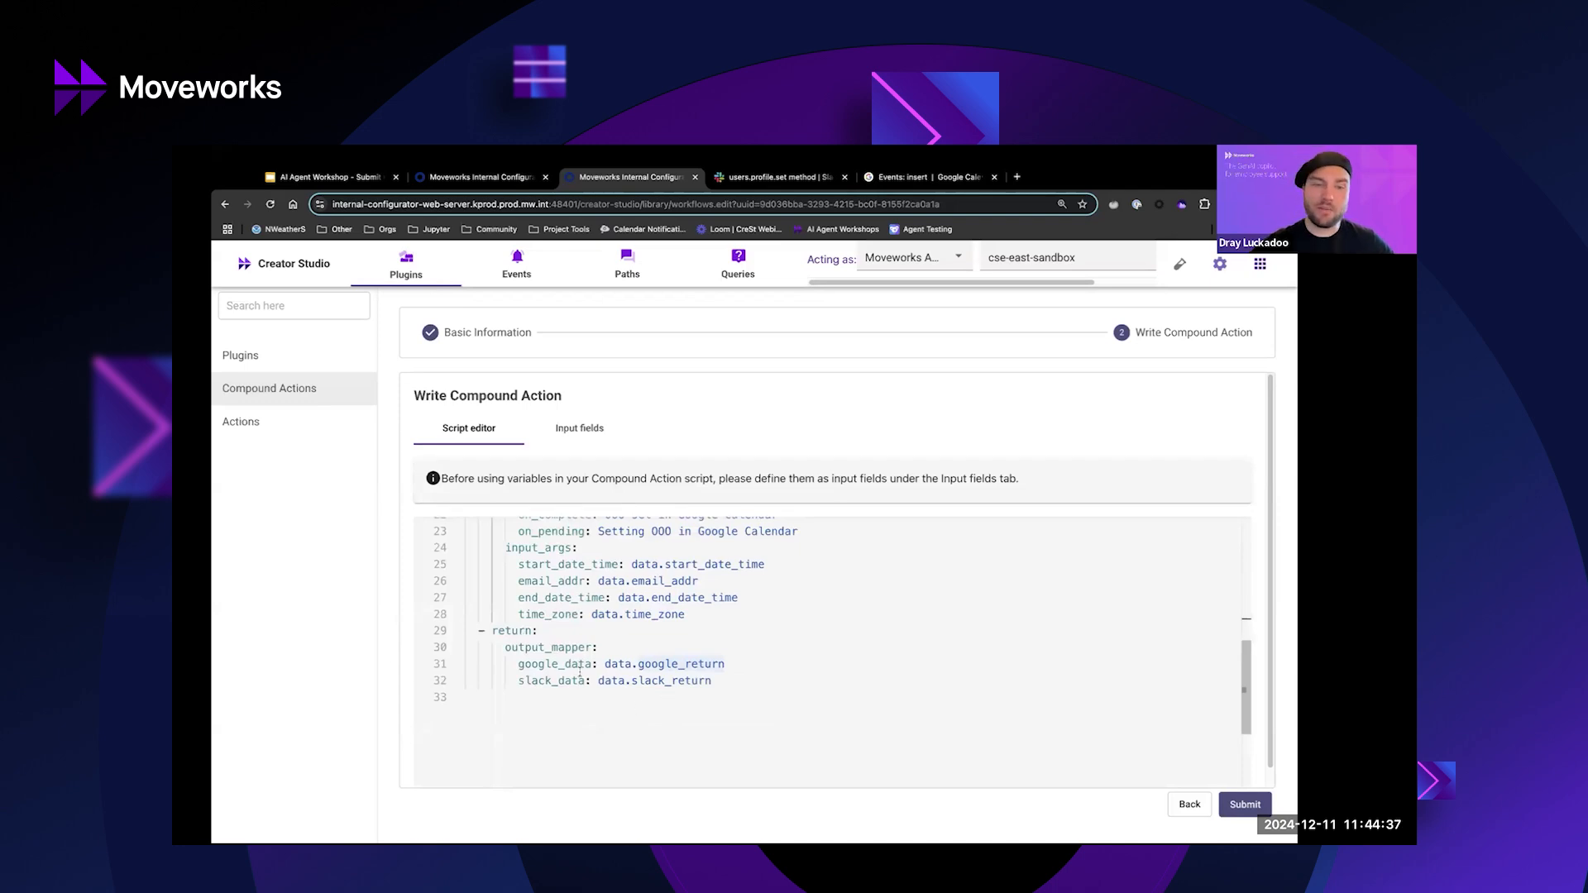
double_click(538, 681)
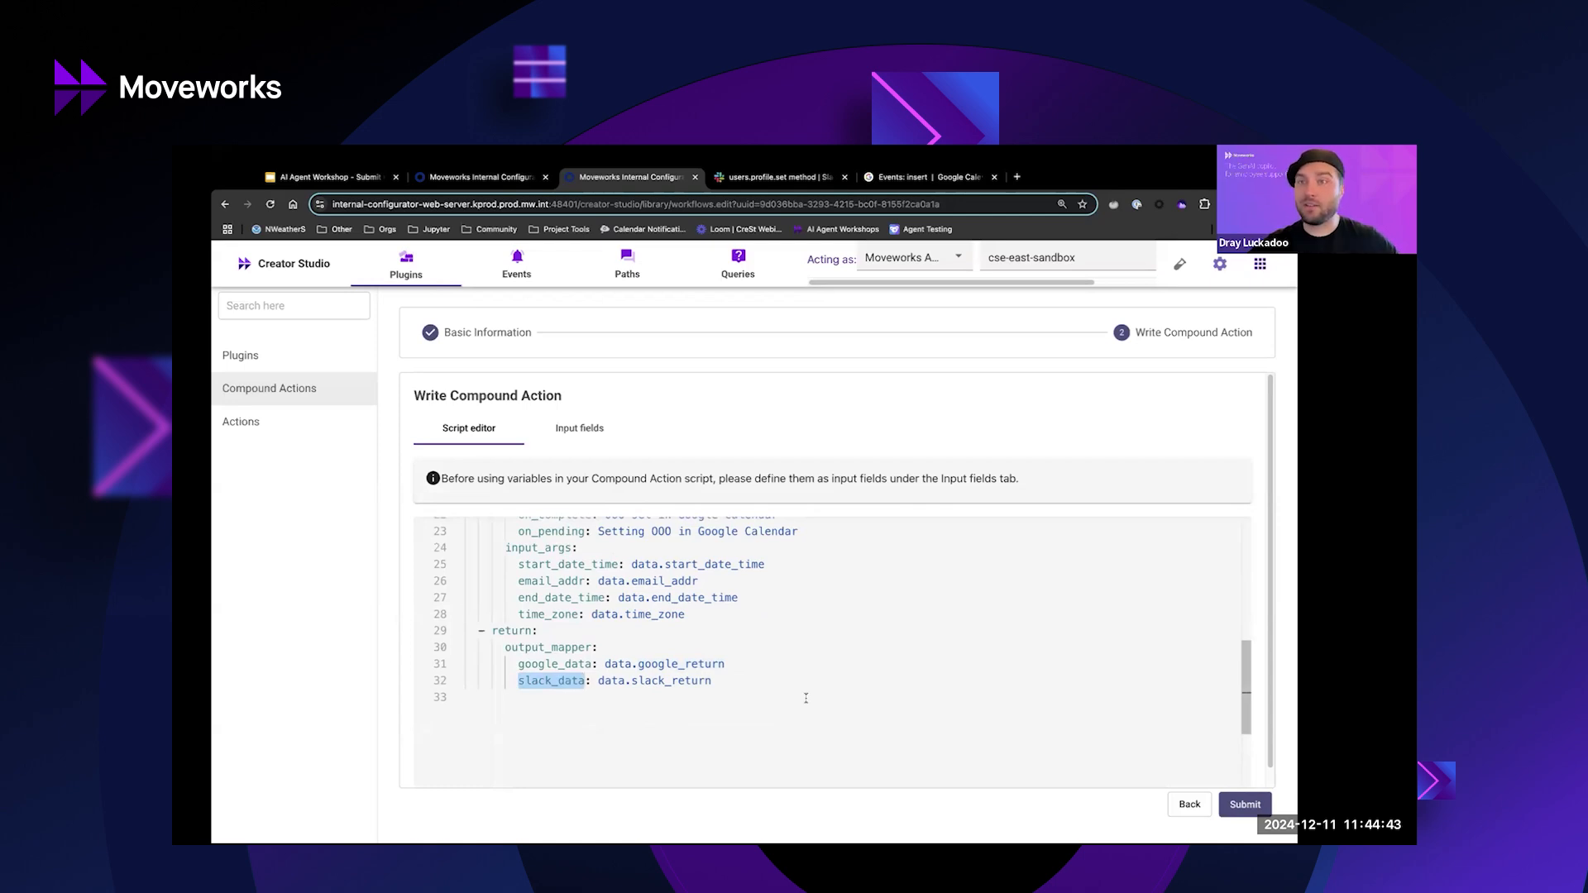
Select the four Google Calendar input arguments, then switch to the workshop slide deck's architecture diagram.
scroll(745, 613, "up", 3)
scroll(745, 613, "up", 3)
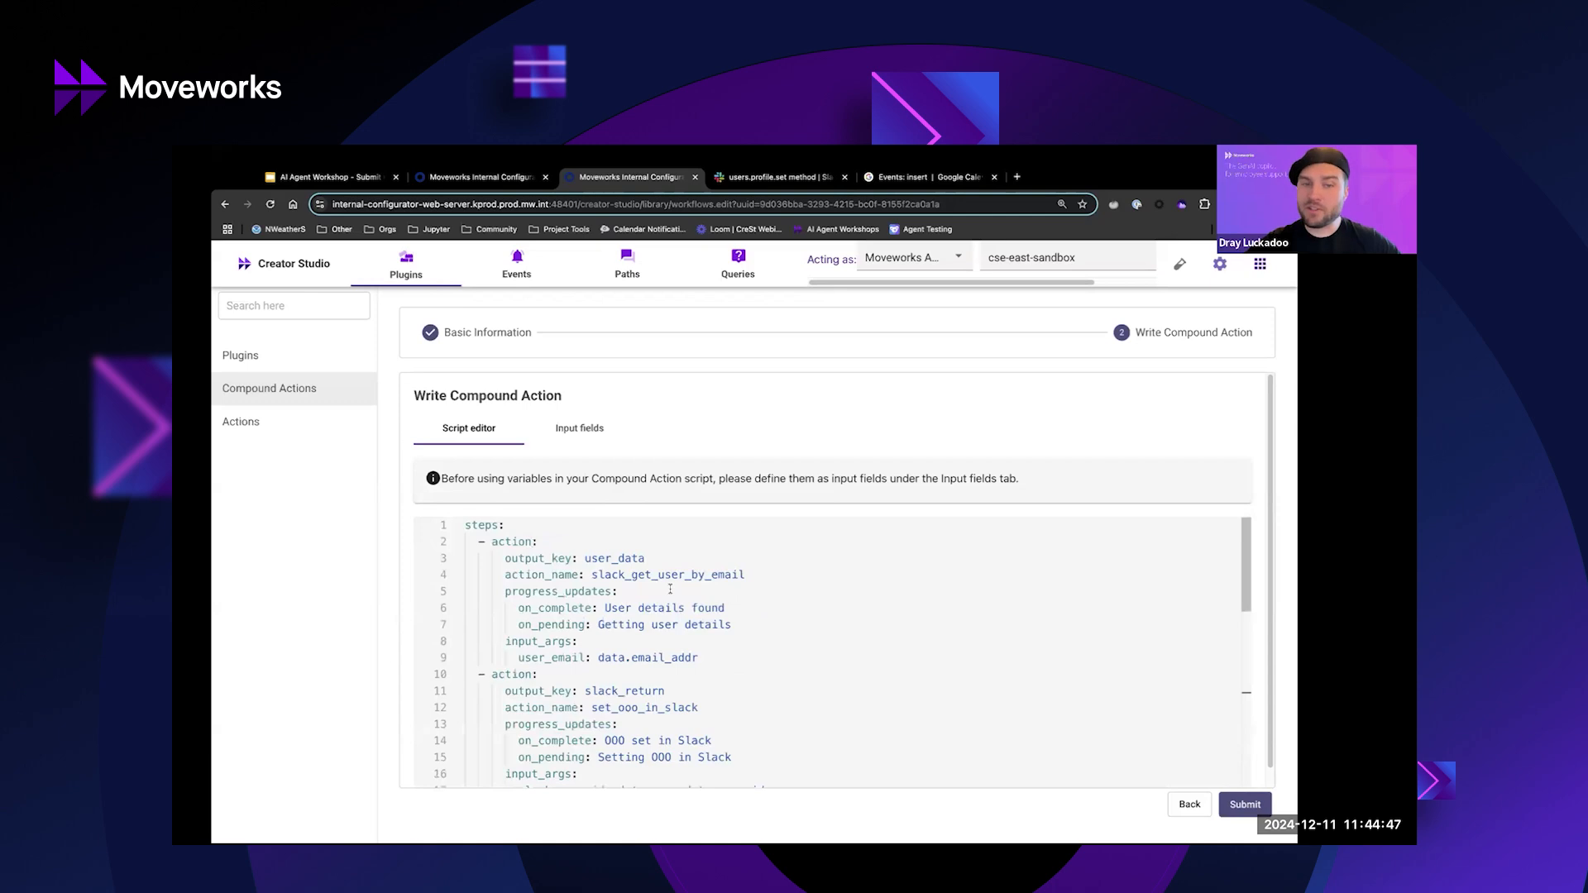
scroll(670, 589, "down", 3)
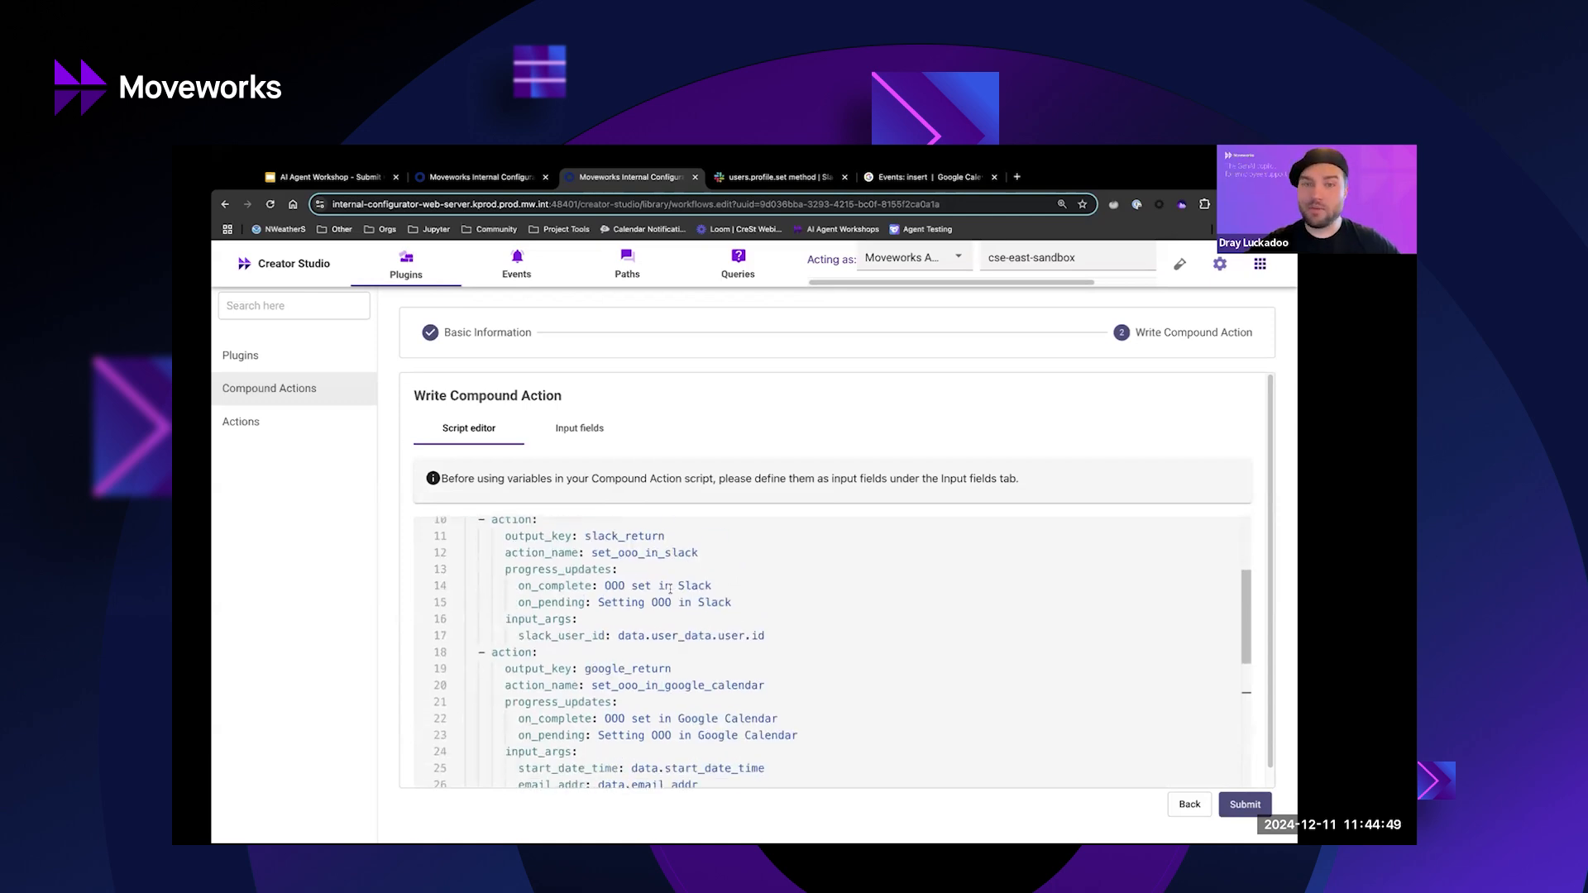
scroll(670, 589, "up", 2)
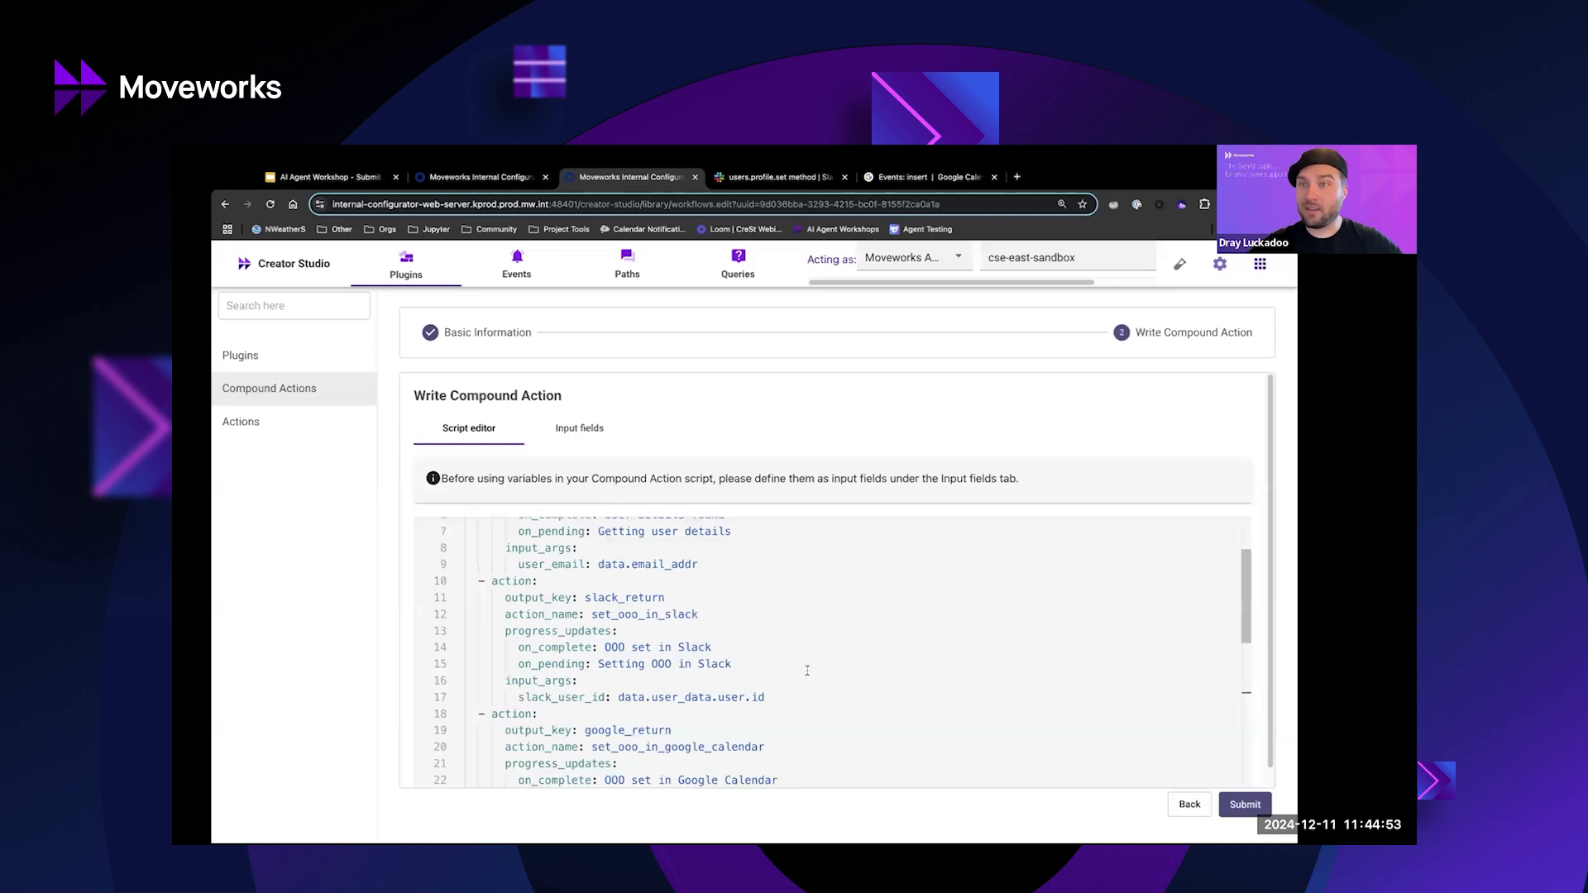
scroll(808, 670, "down", 2)
scroll(808, 662, "down", 2)
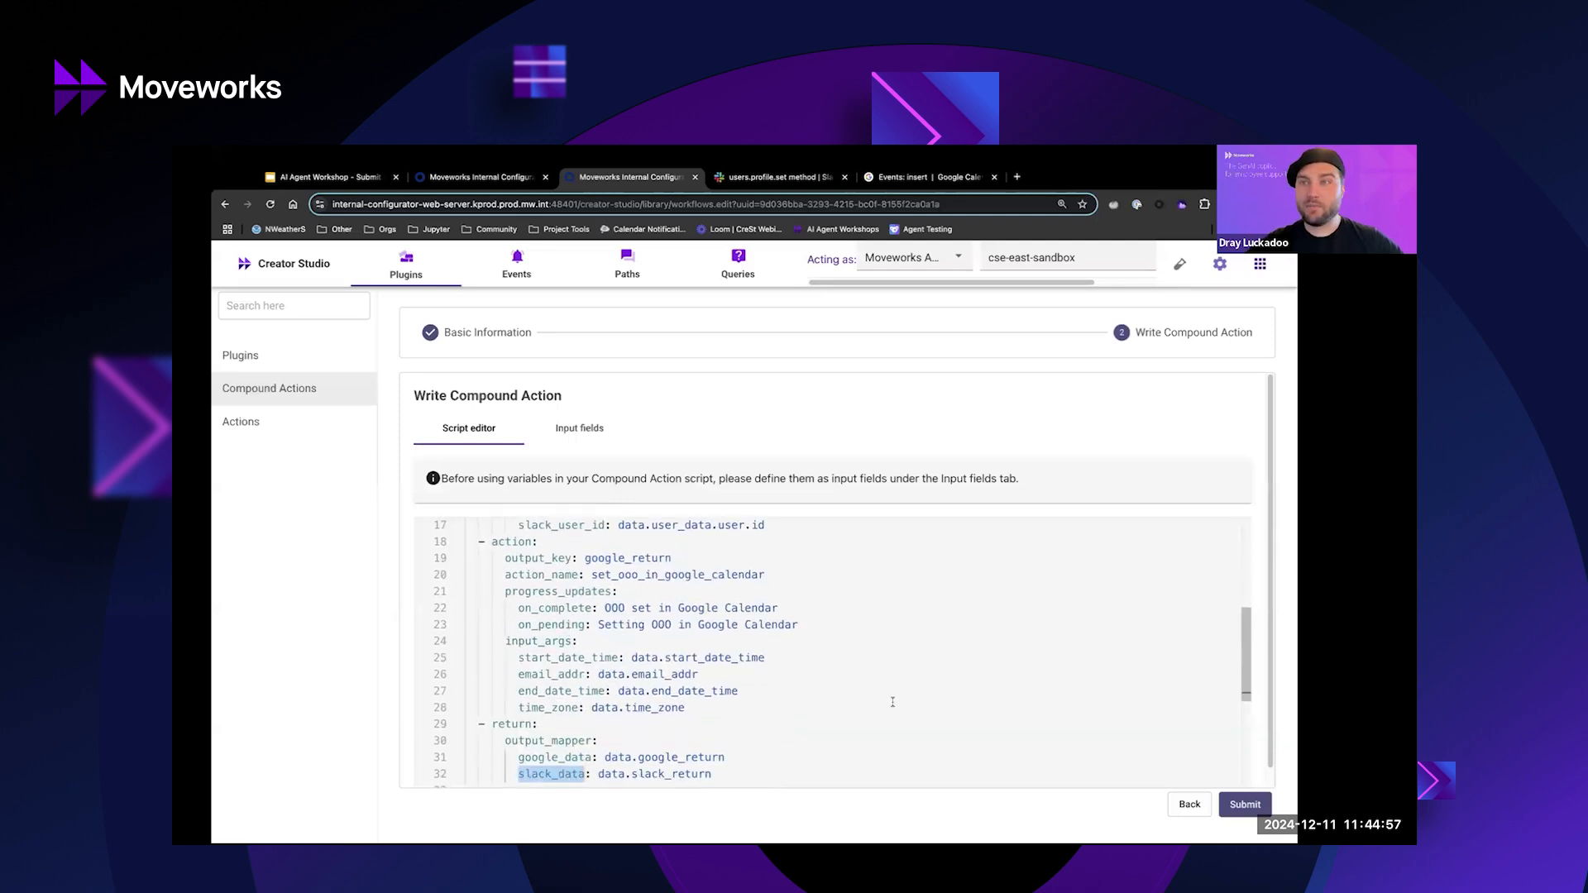
scroll(892, 702, "down", 1)
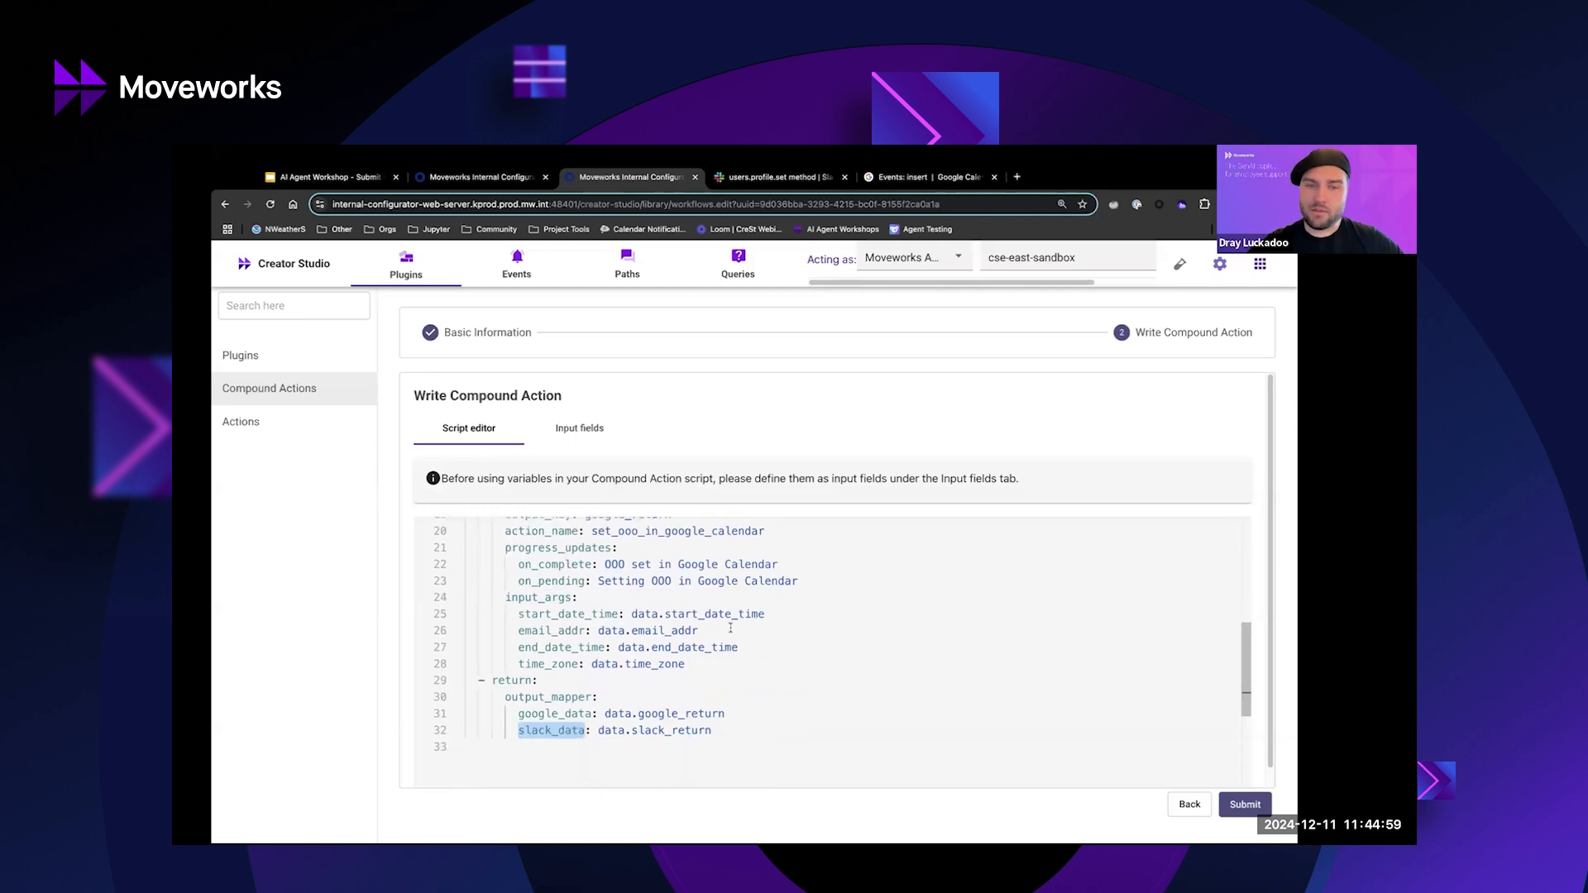
left_click(687, 664)
left_click(634, 614, "shift")
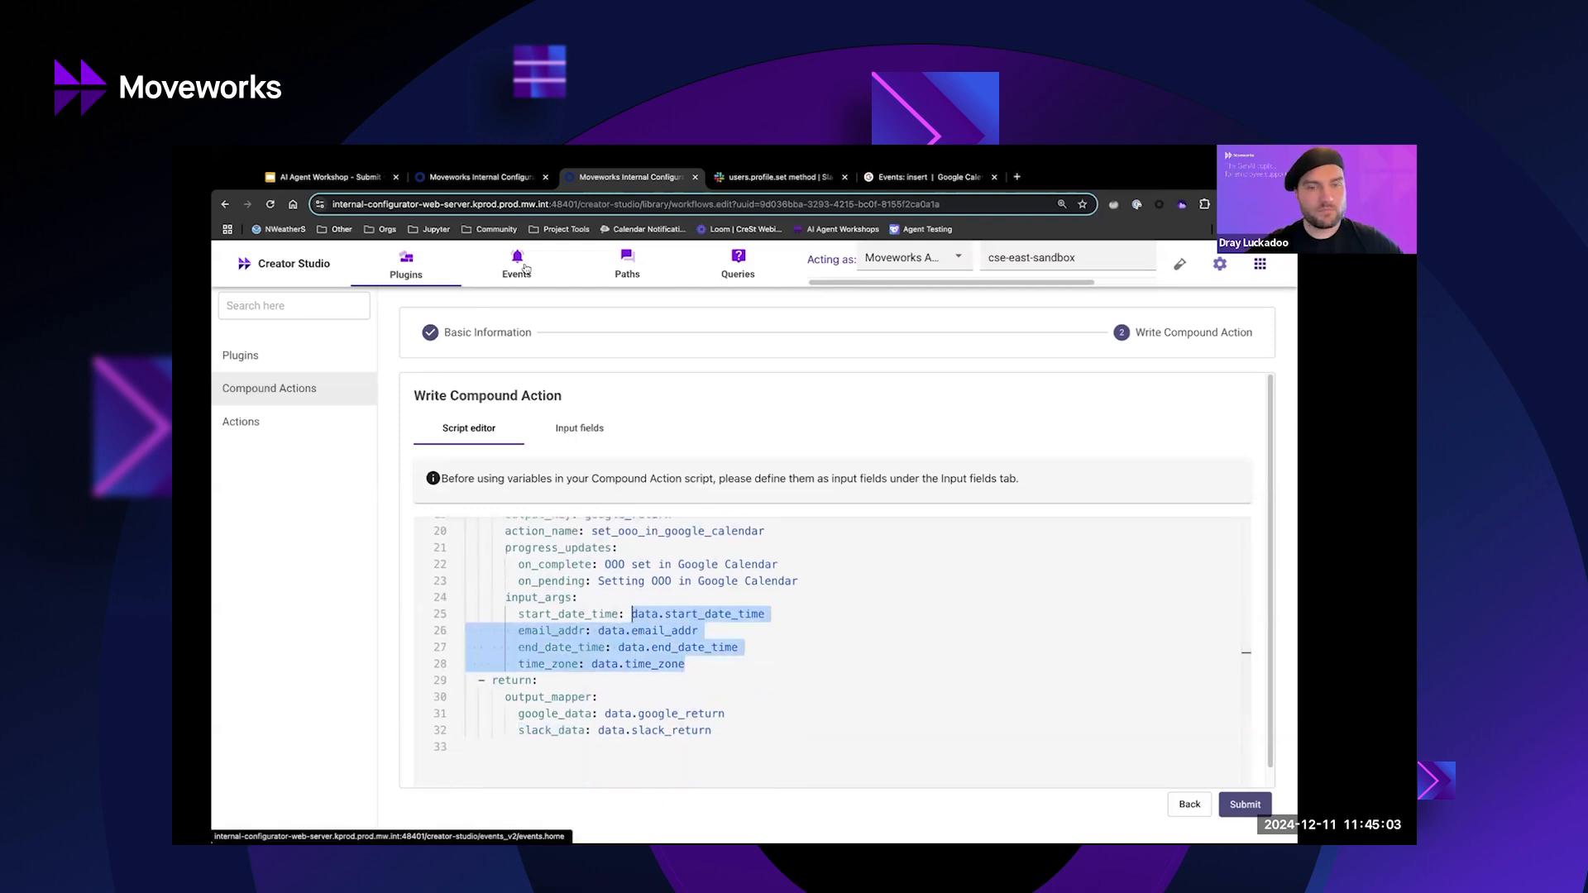
left_click(365, 180)
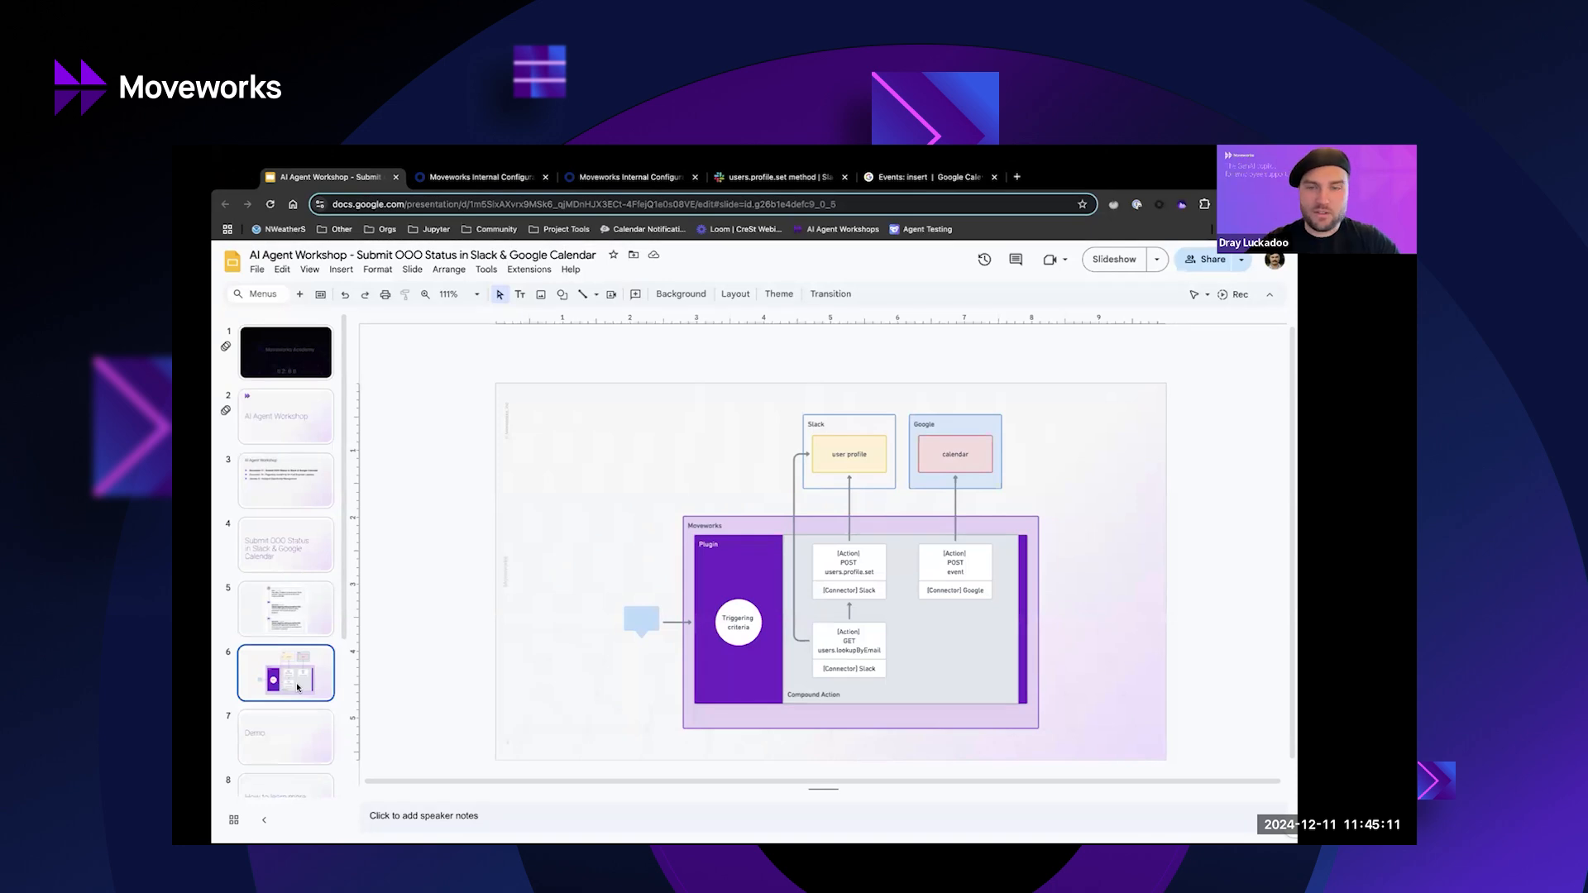
Go to slide 7, Demo, then switch to the Agentic A Hackathon conversation in Slack.
scroll(298, 687, "down", 2)
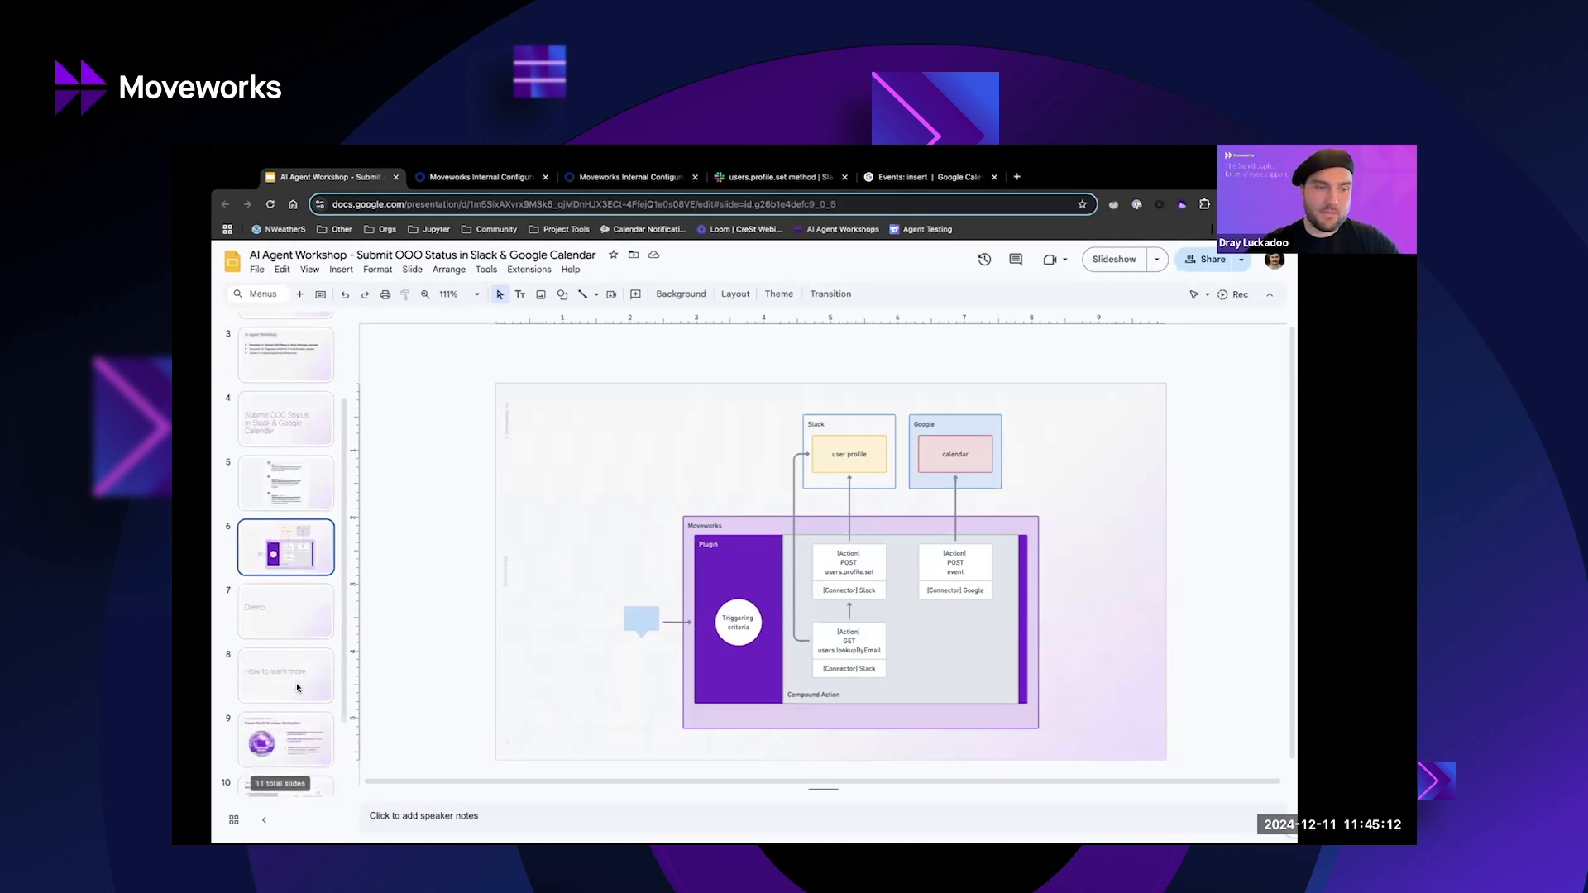
left_click(295, 601)
key("ctrl+Up")
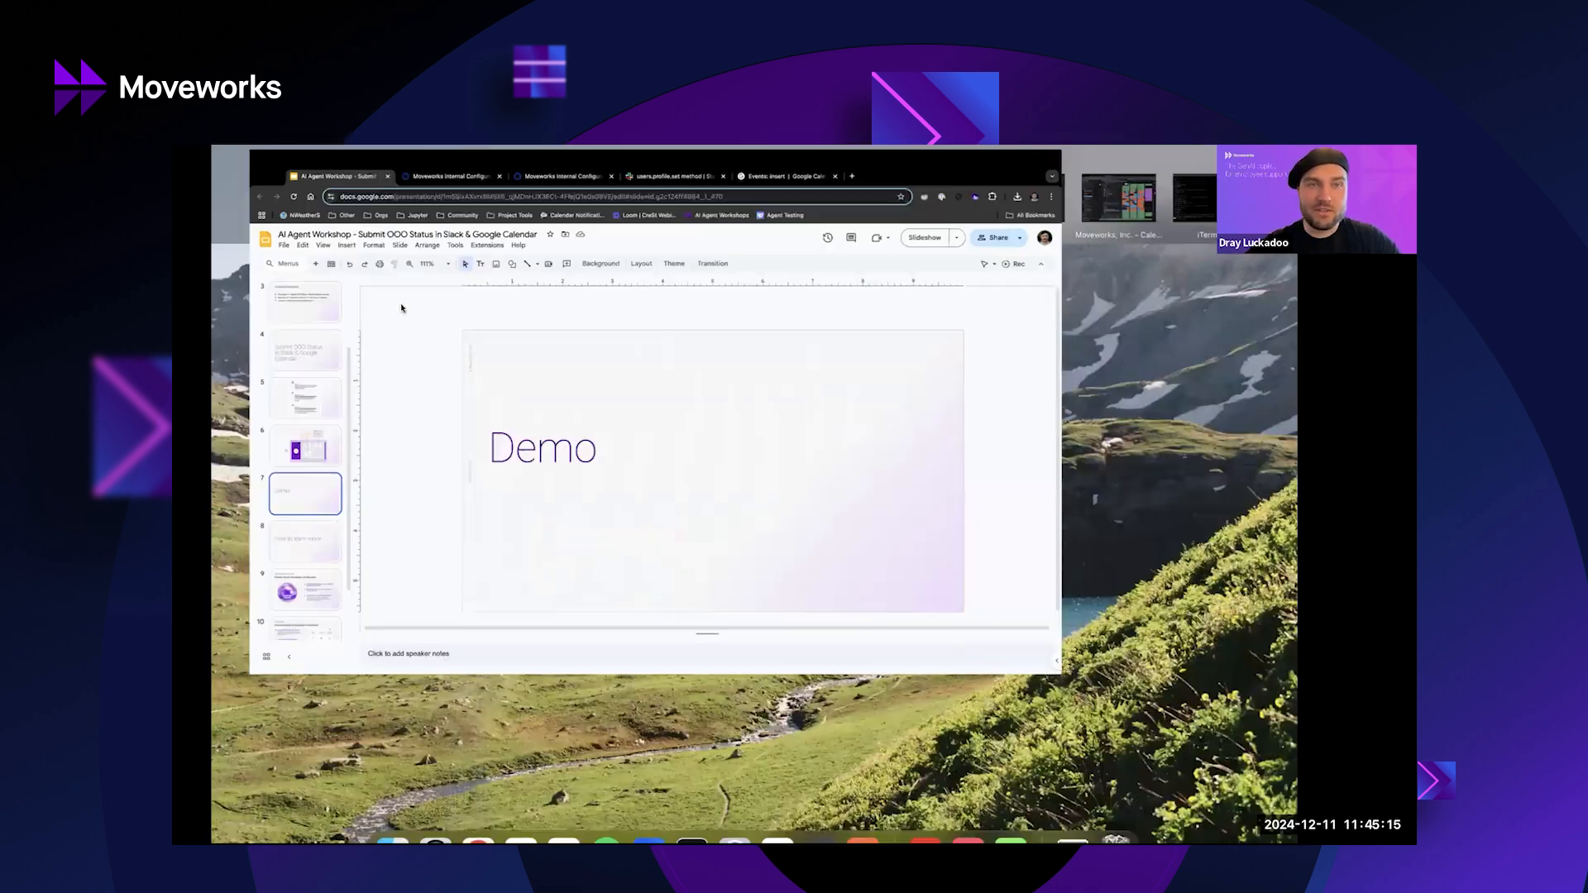
left_click(572, 183)
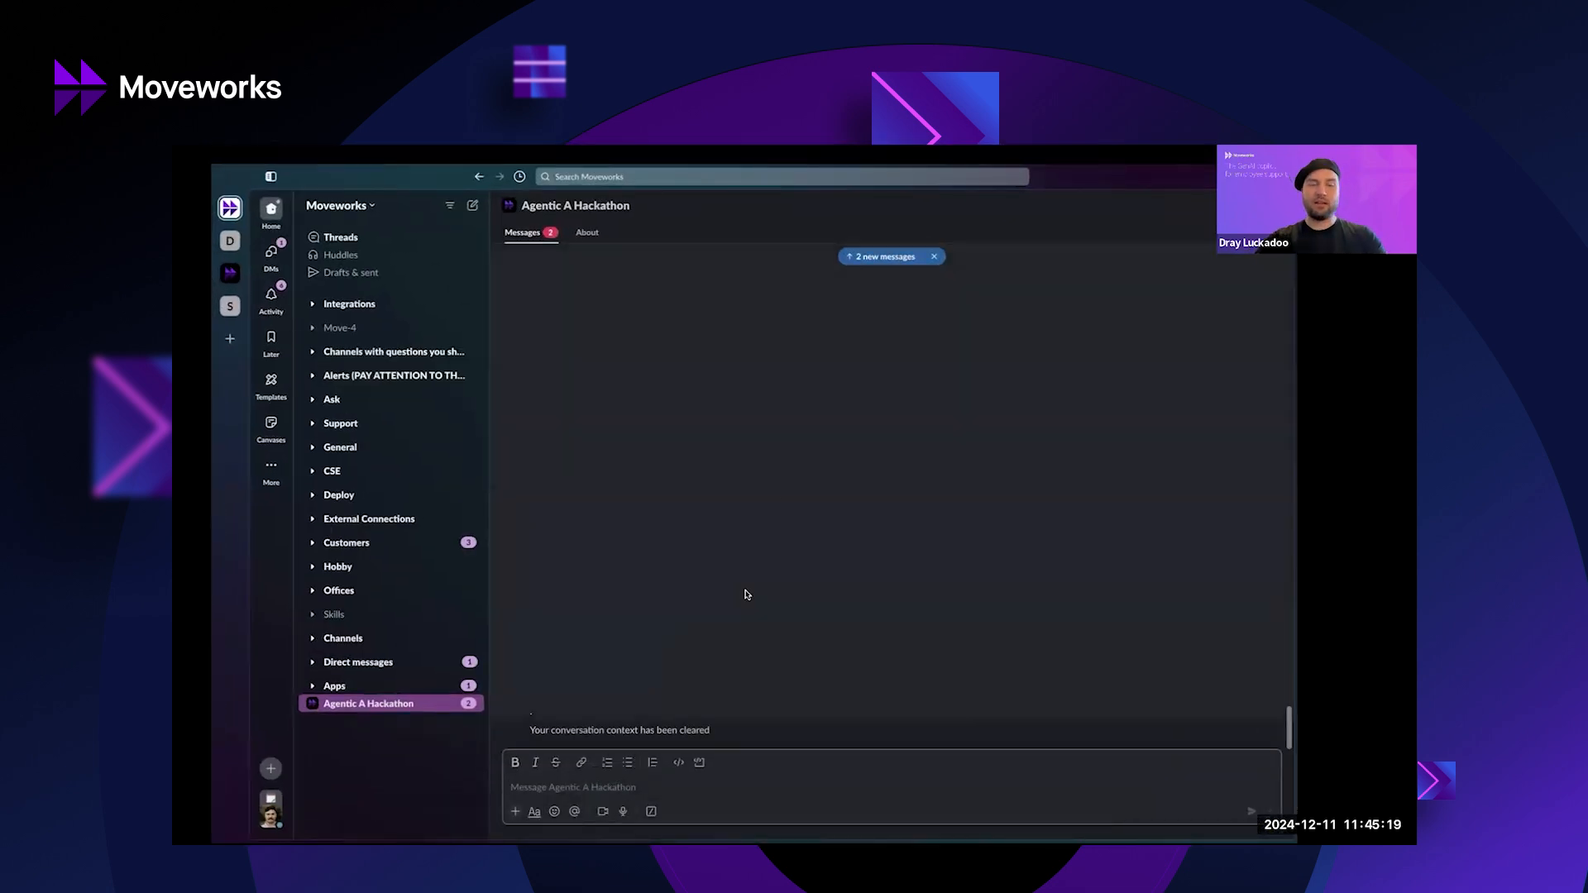
Send the bot the first line of the prepared message, asking to be set OOO.
type("Can you help me set myself to OOO? It's just Friday from 8am to 5pm. Use my timezone")
left_click(679, 774, "shift")
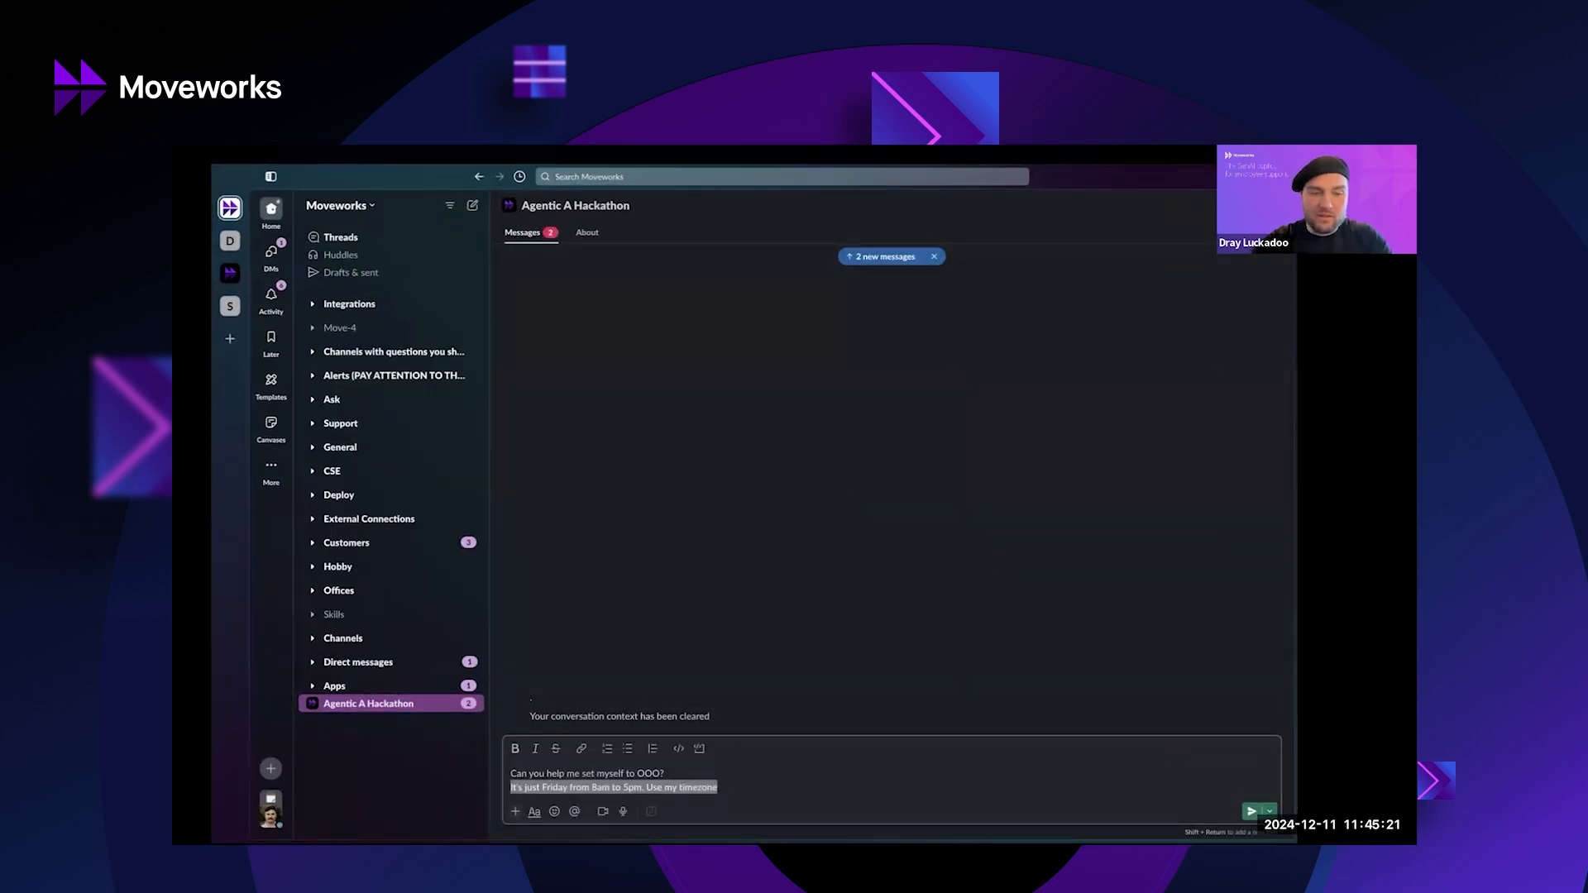
key("BackSpace")
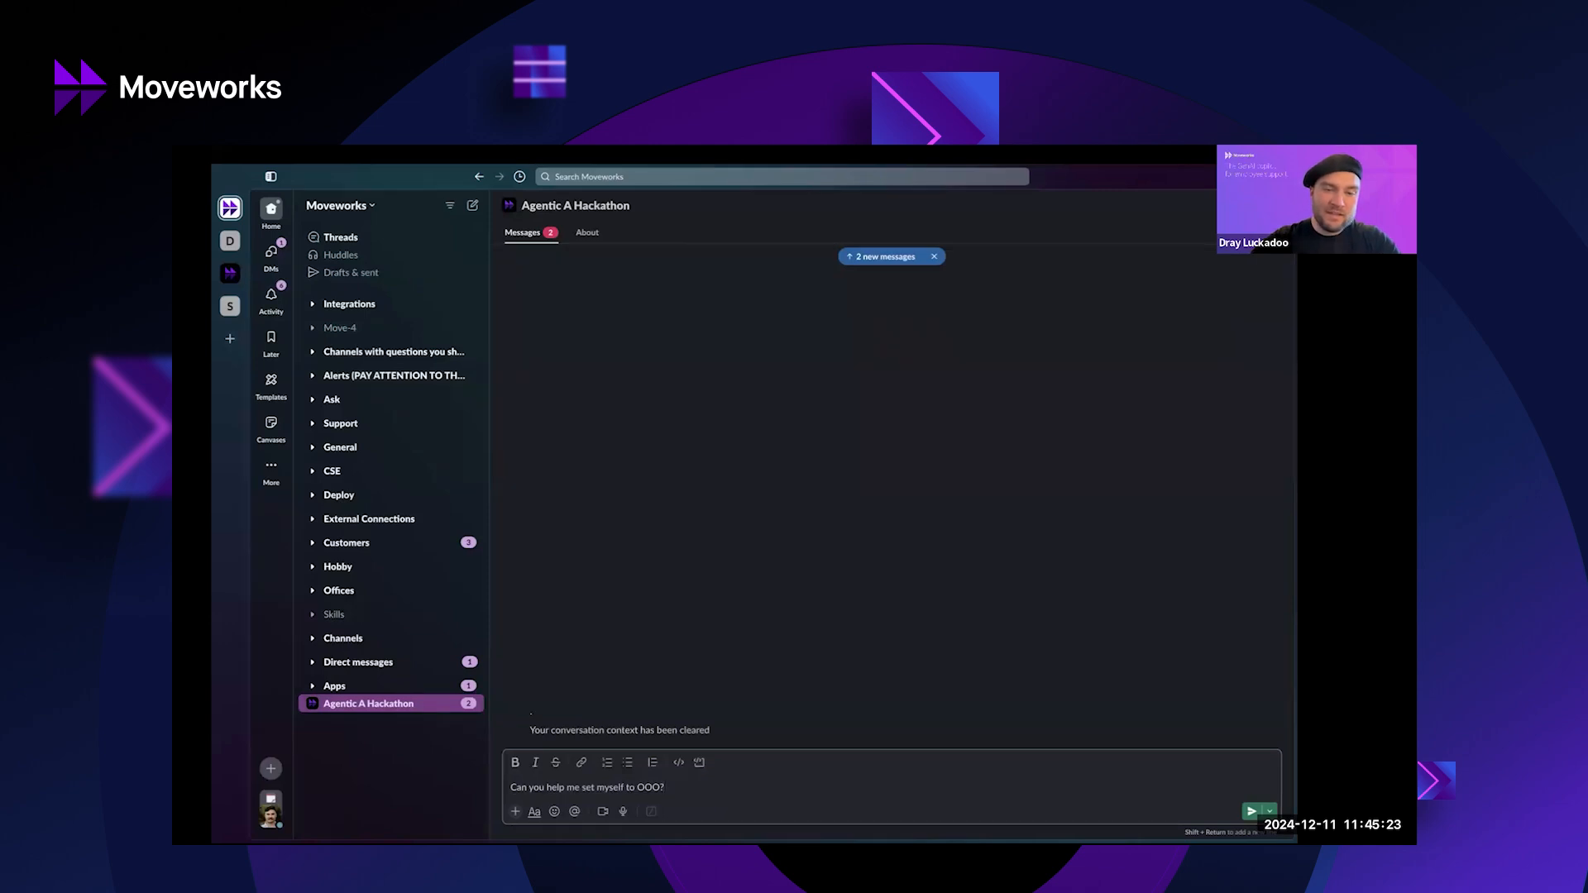
key("Return")
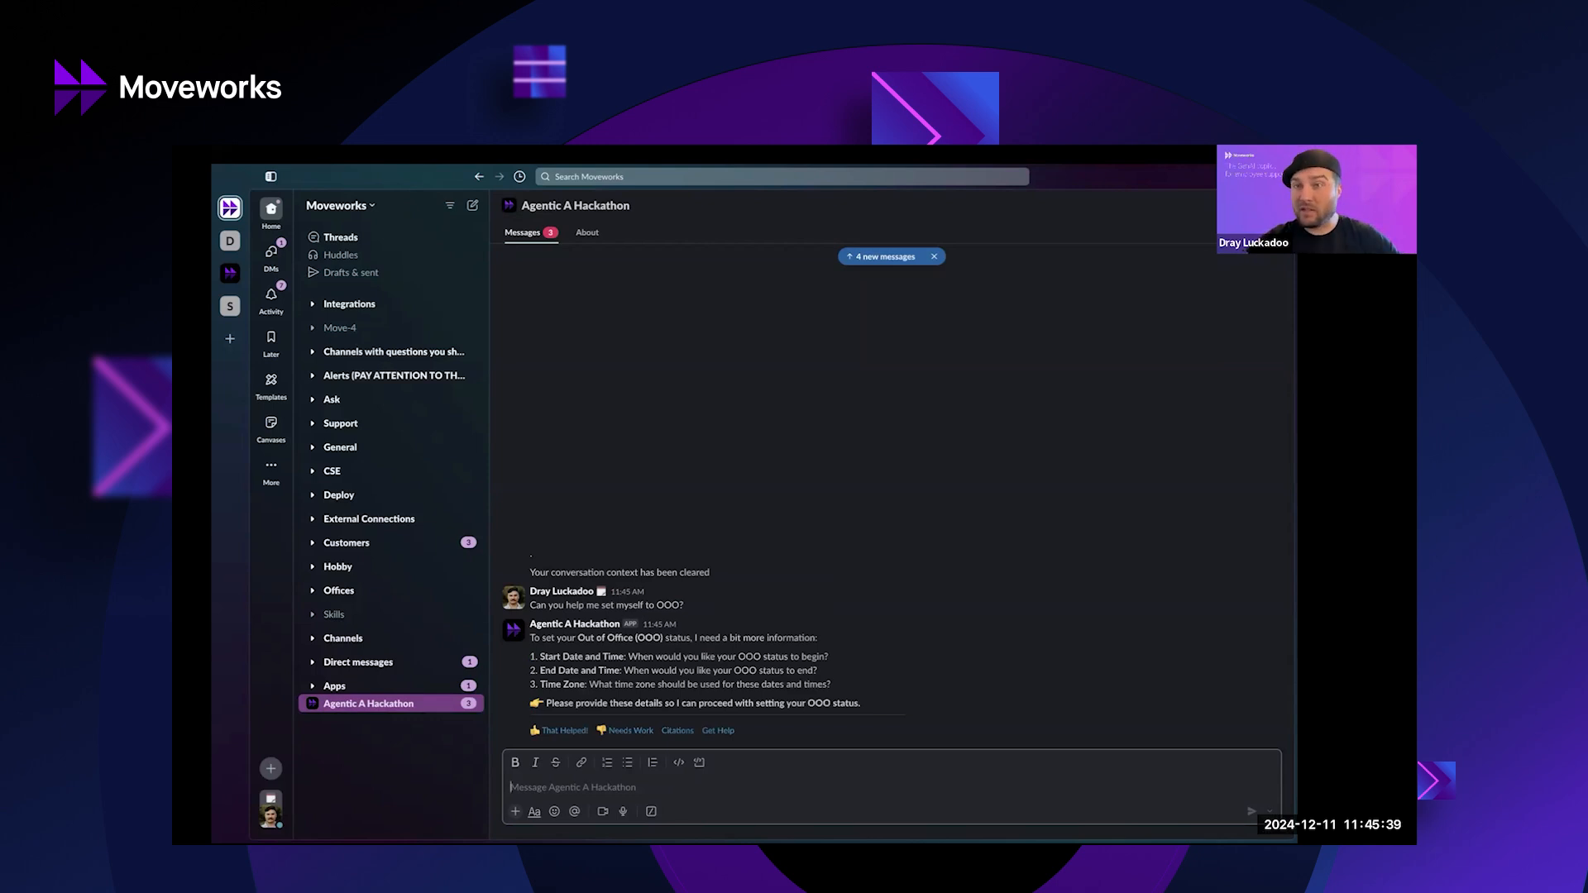
Reply to the bot that it's just Friday from 8am to 5pm in your timezone.
type("Can you help me set myself to OOO? It's just Friday from 8am to 5pm. Use my timezone")
left_click_drag(512, 788, 510, 773)
key("BackSpace")
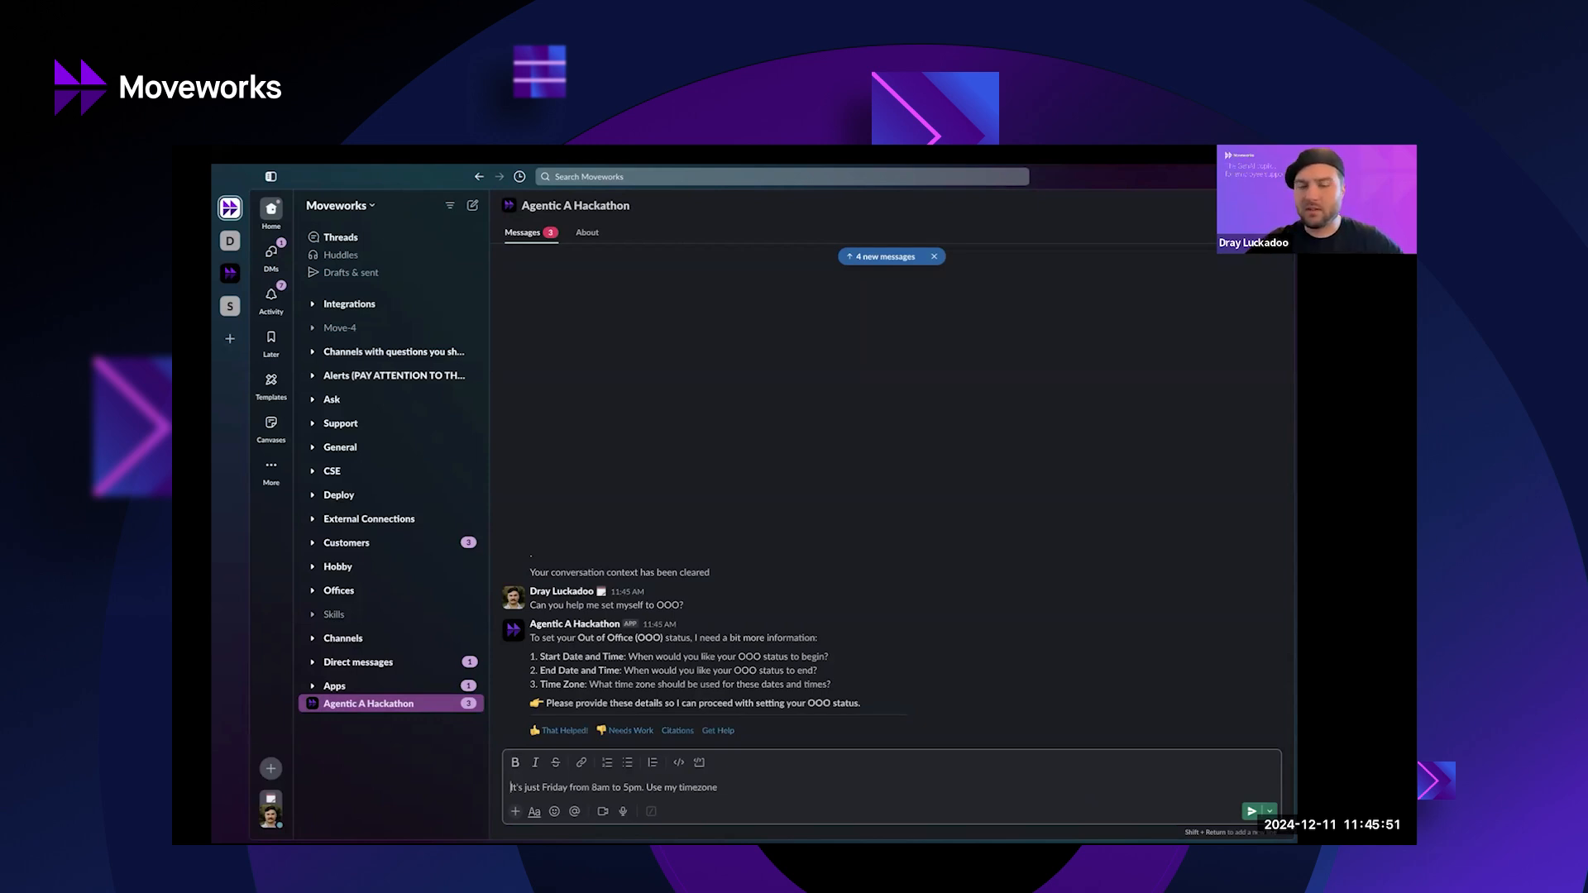
key("Return")
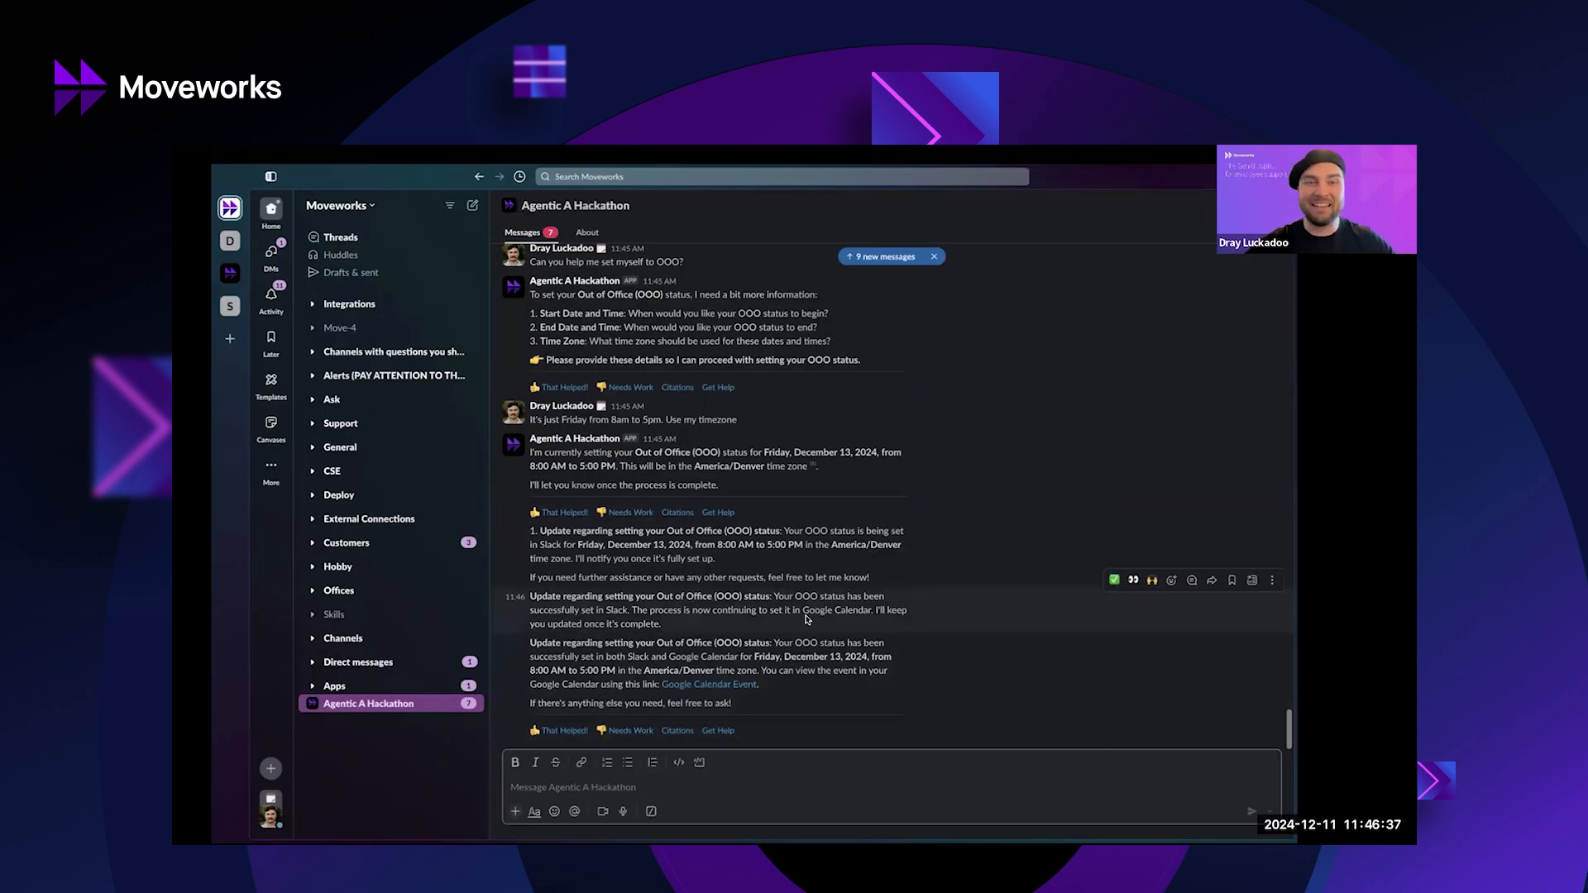
Review the bot's confirmation of Friday's 8 AM–5 PM OOO, then return to the Demo slide.
scroll(818, 612, "up", 2)
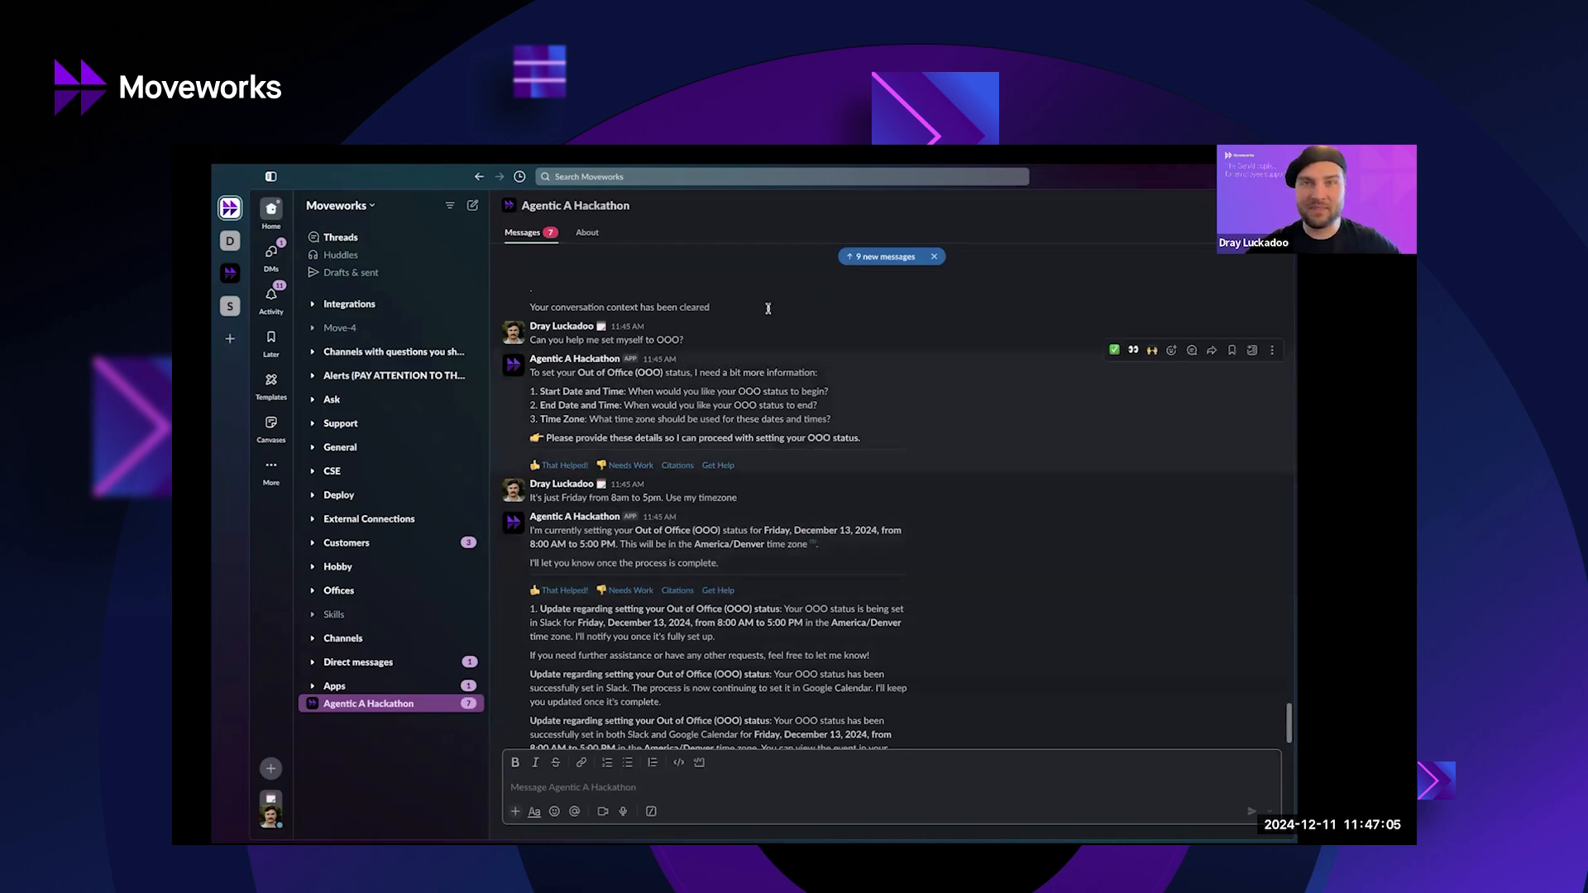
key("ctrl+Up")
left_click(402, 182)
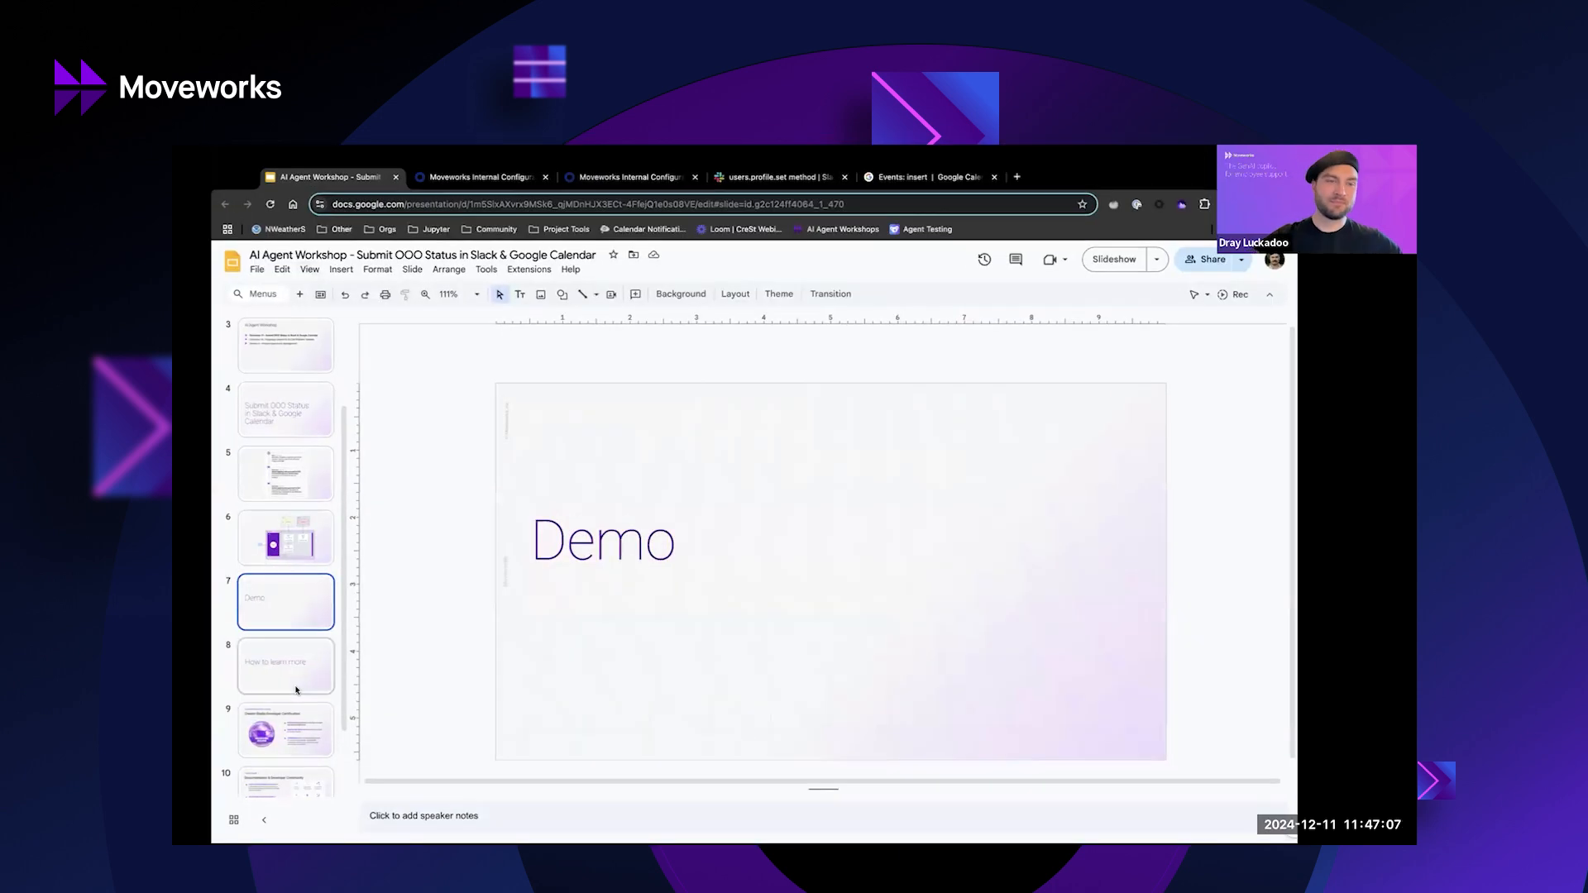